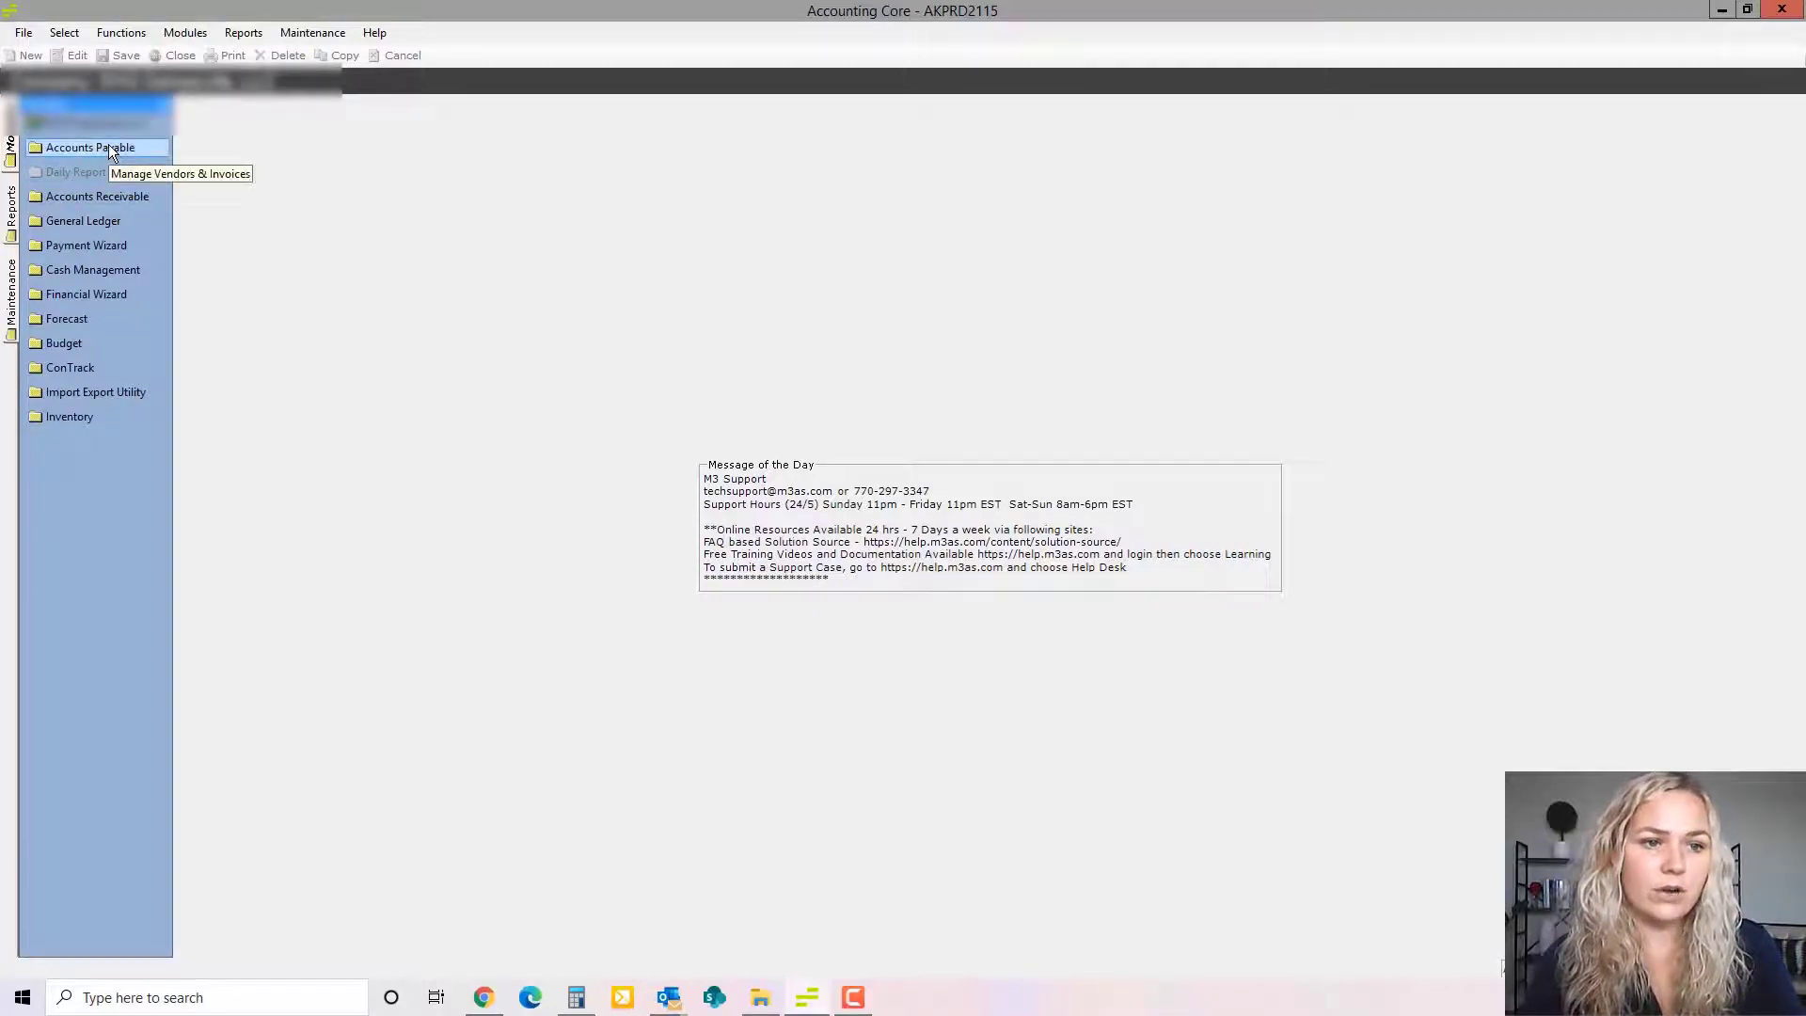
Load vendor FEDEX in Accounts Payable and show its Invoice tab.
left_click(109, 147)
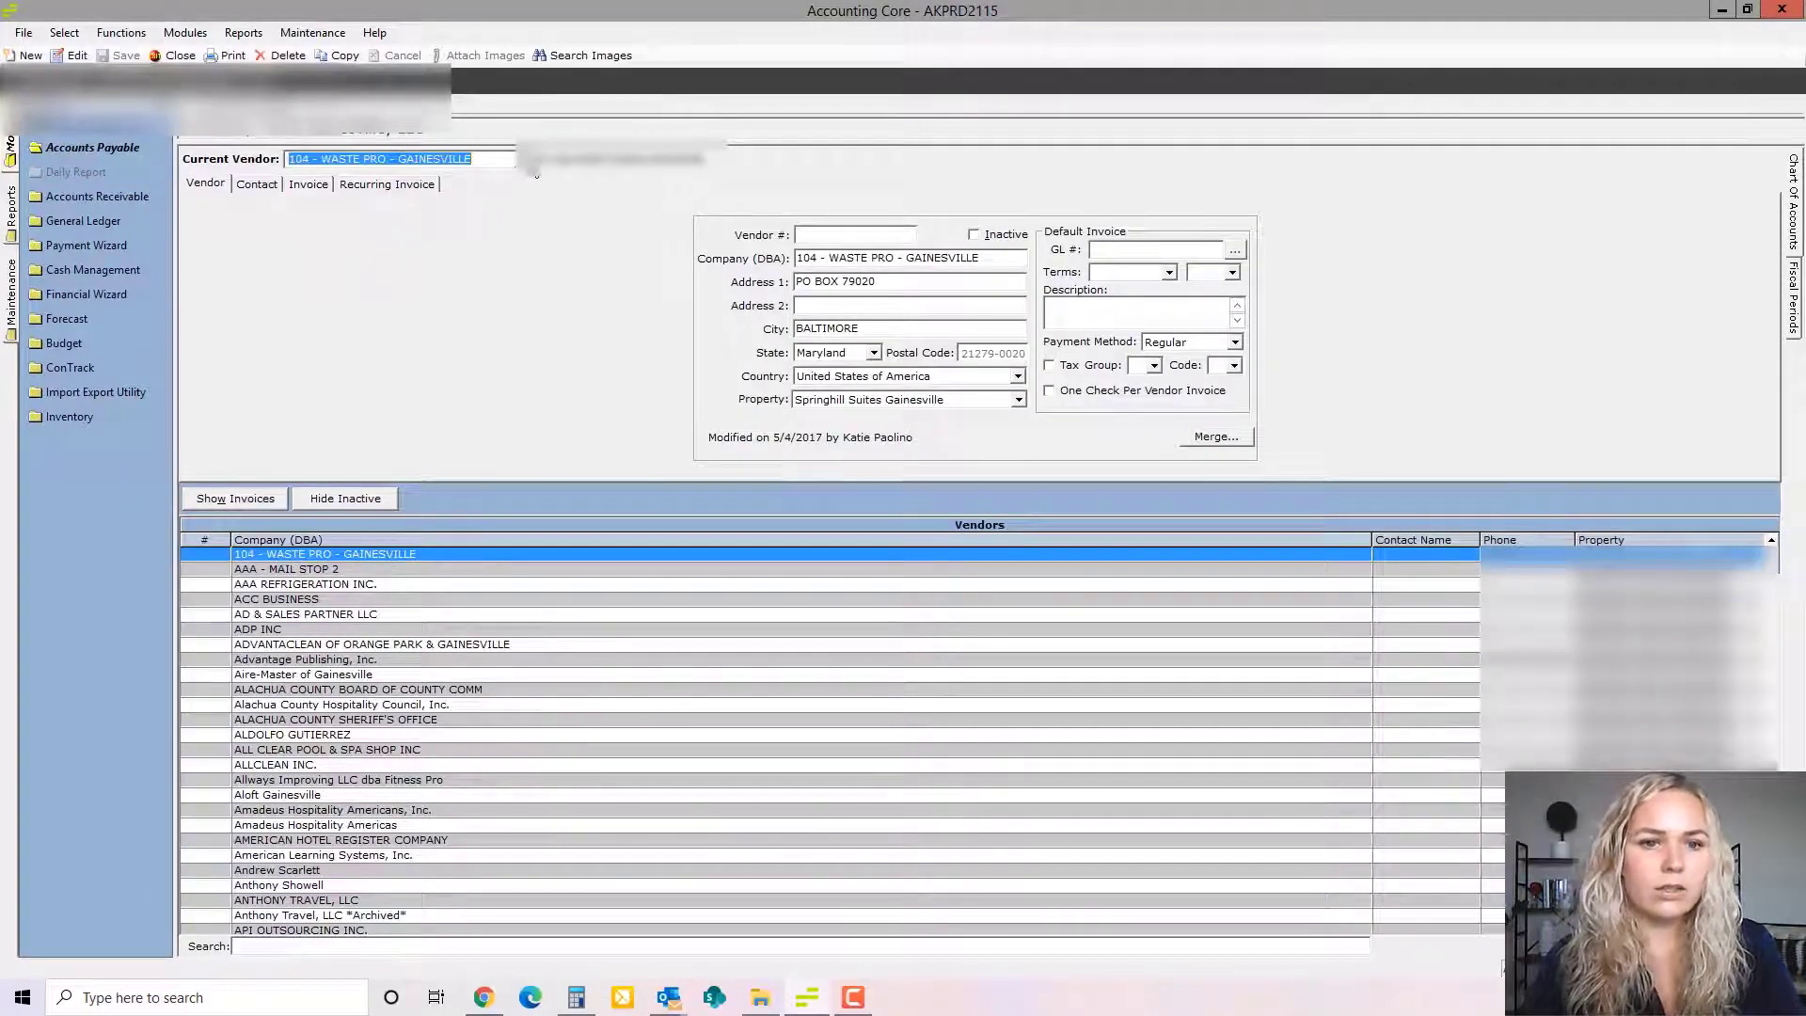
type("FEDEX")
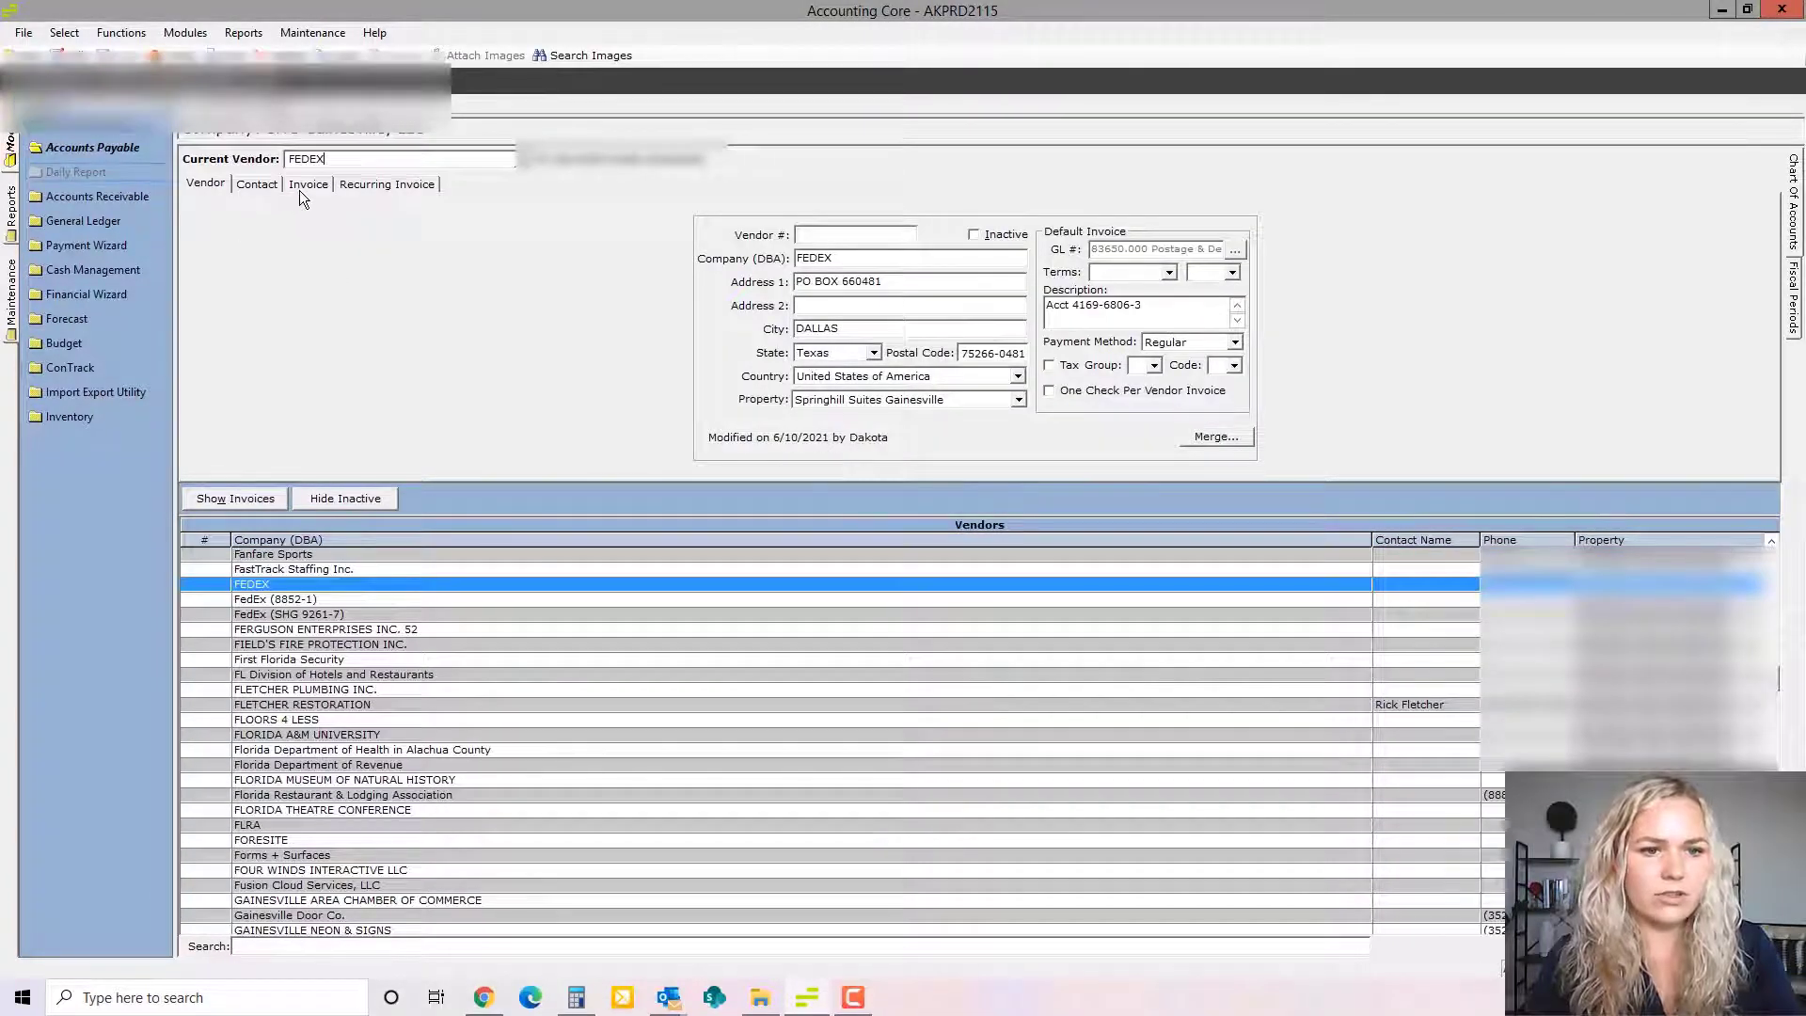
left_click(303, 185)
Set FEDEX's invoice list to show All statuses.
left_click(333, 491)
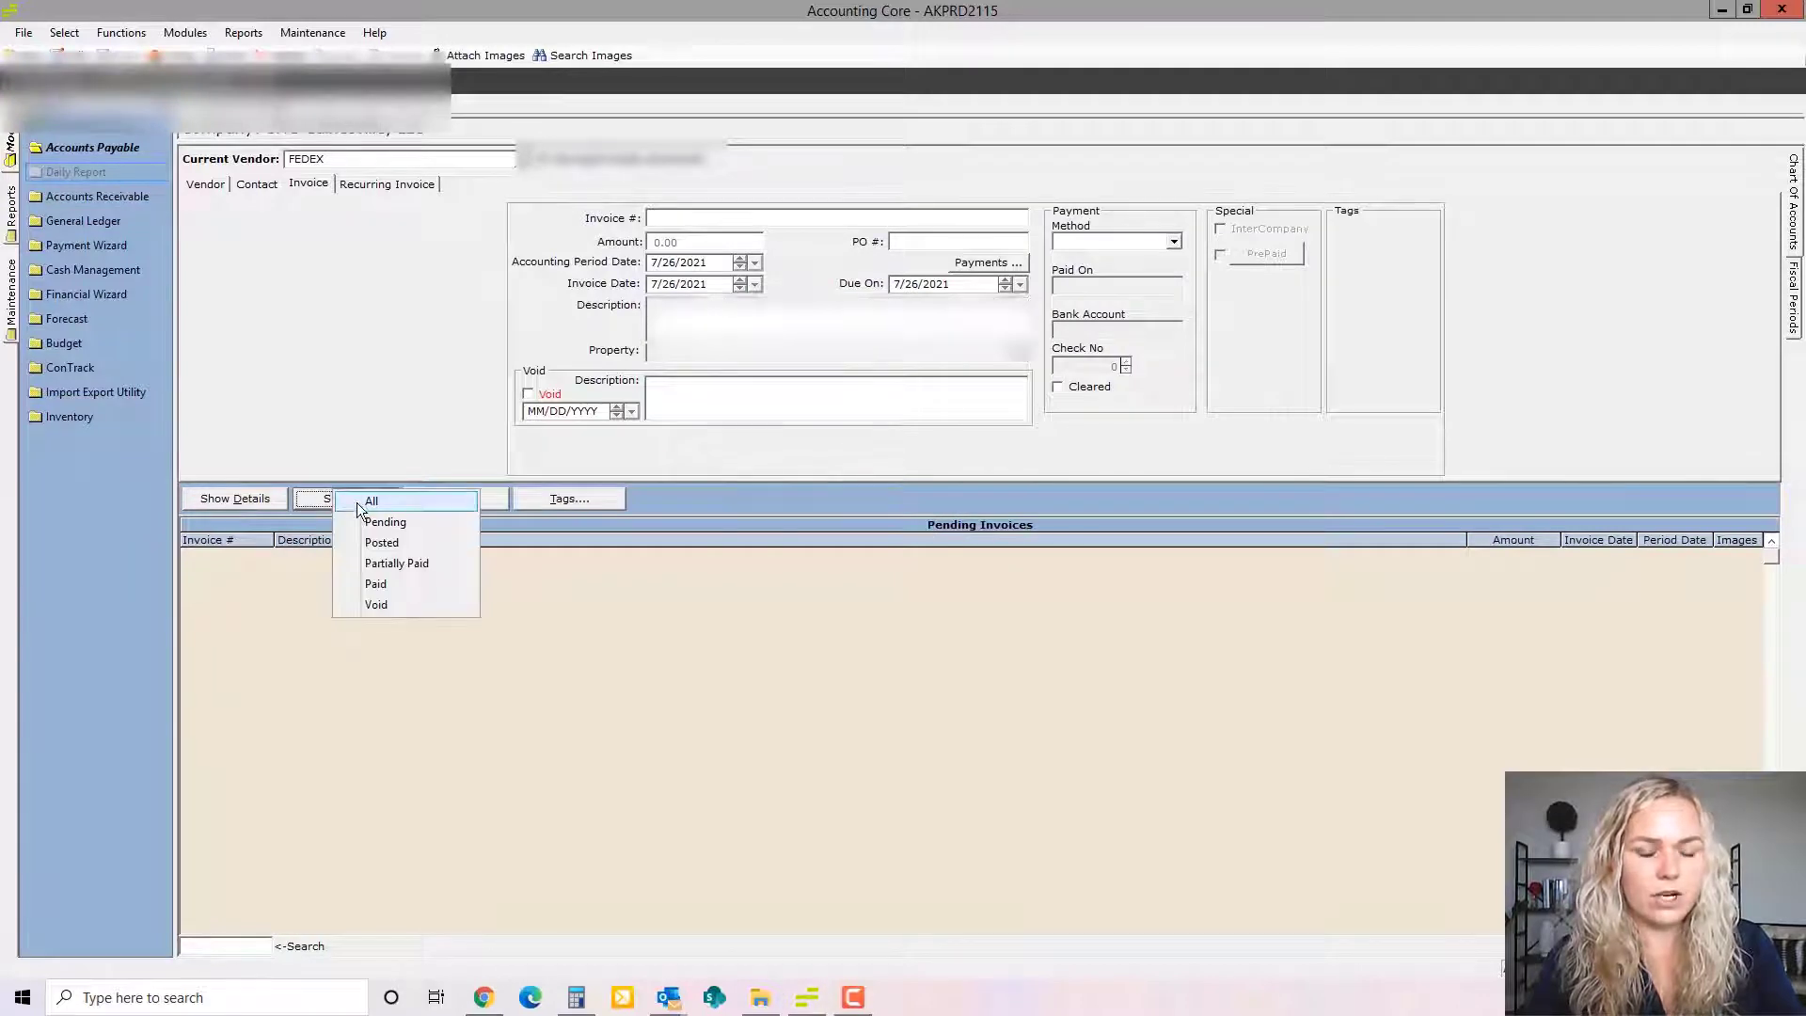
left_click(363, 496)
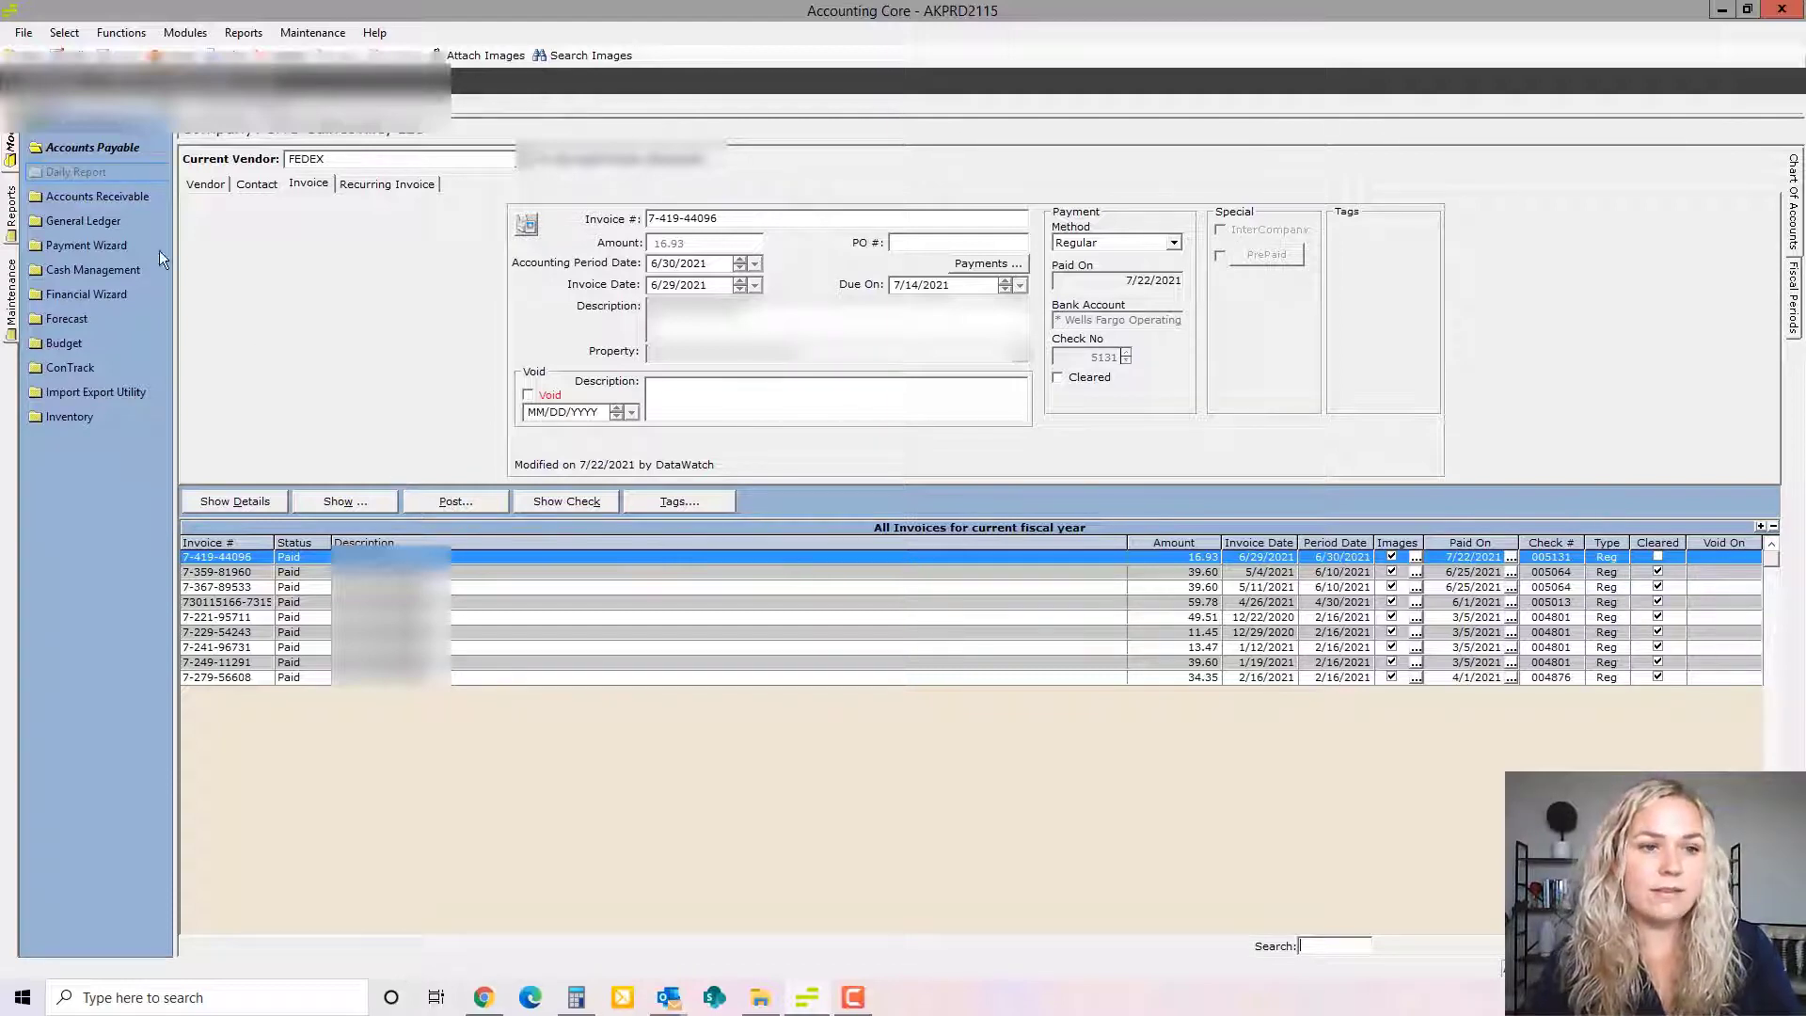
Create a new FEDEX invoice dated 7/26/2021 on account 83650.000 Postage & Delivery Charges.
left_click(23, 55)
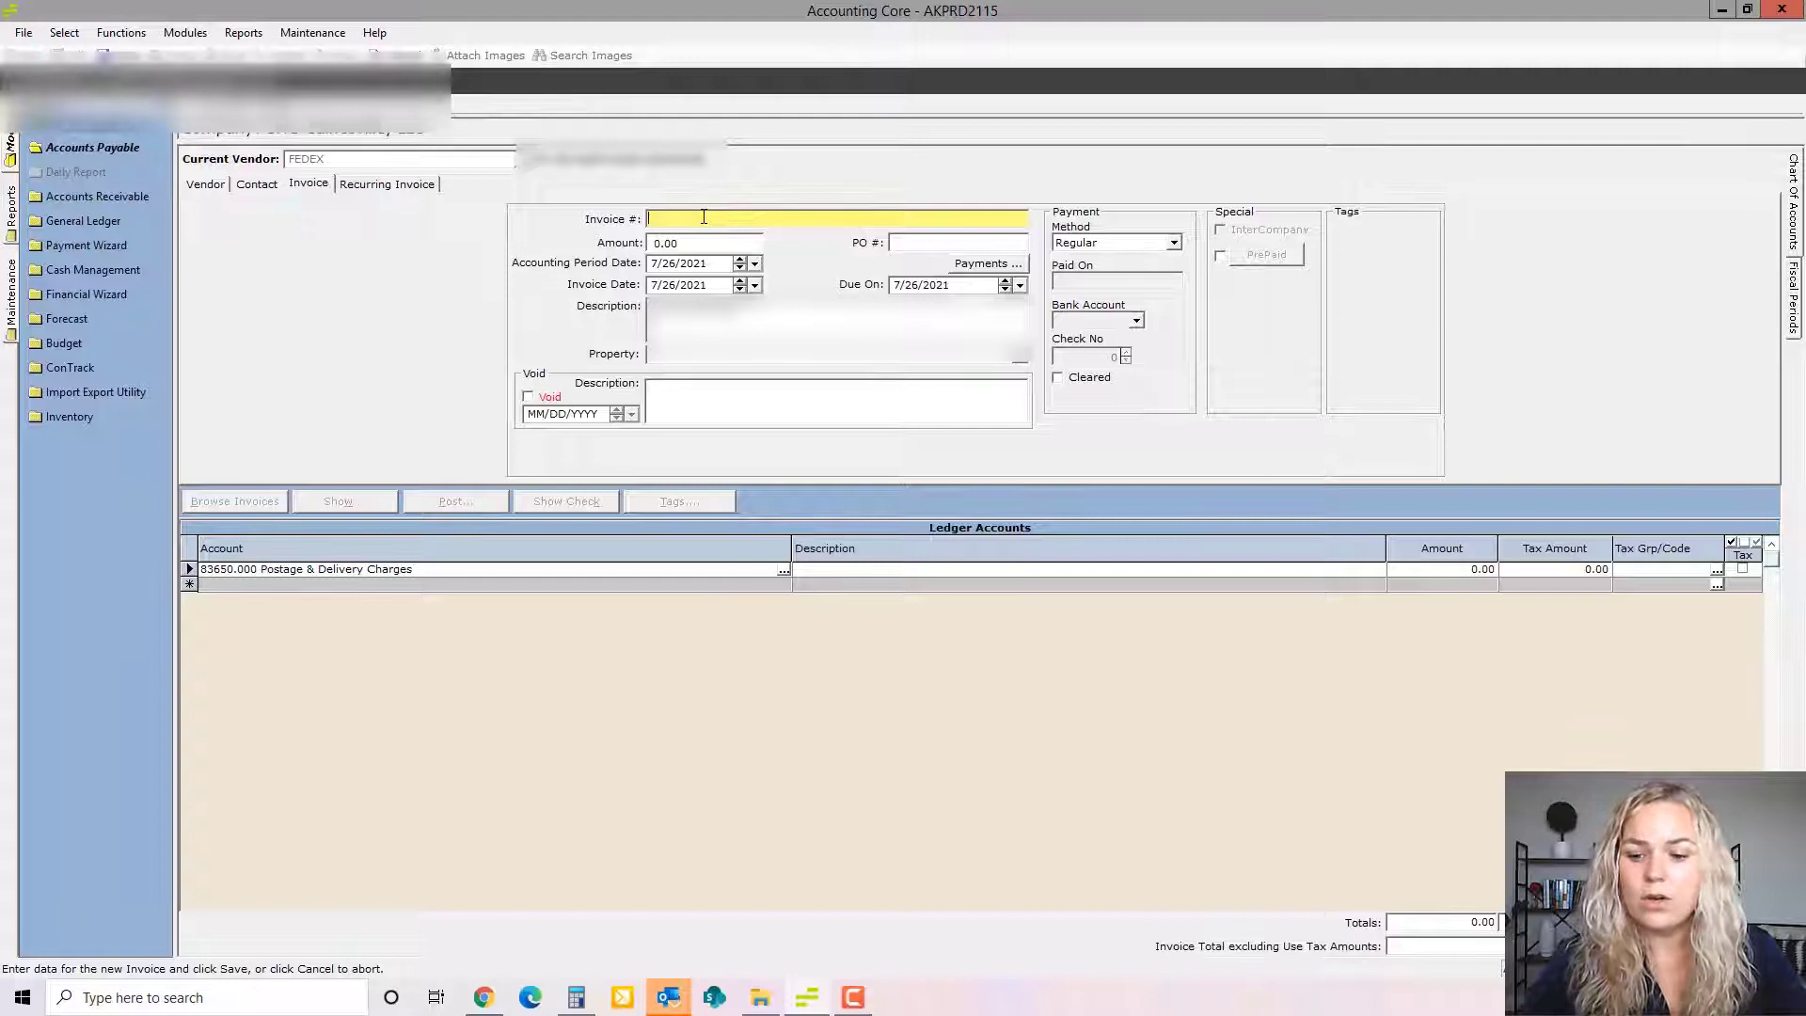
Enter invoice number 20210726 and an invoice amount of 500.
type("2021")
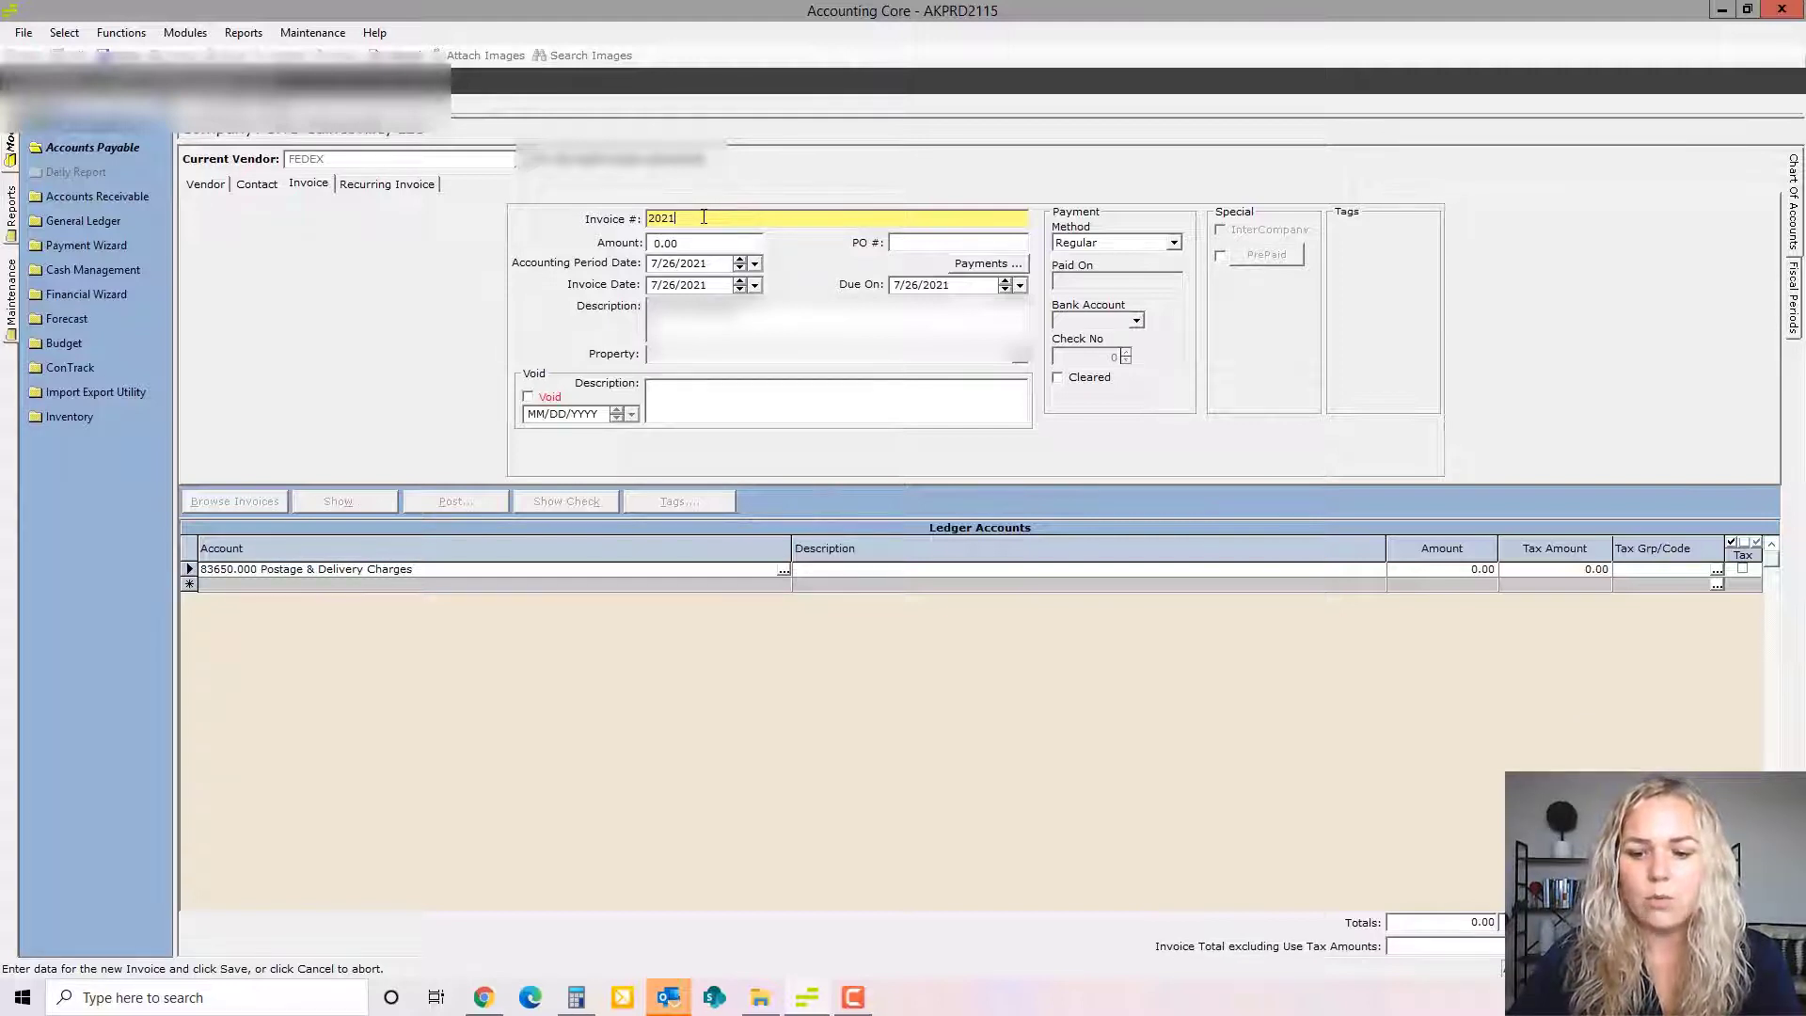
type("0726")
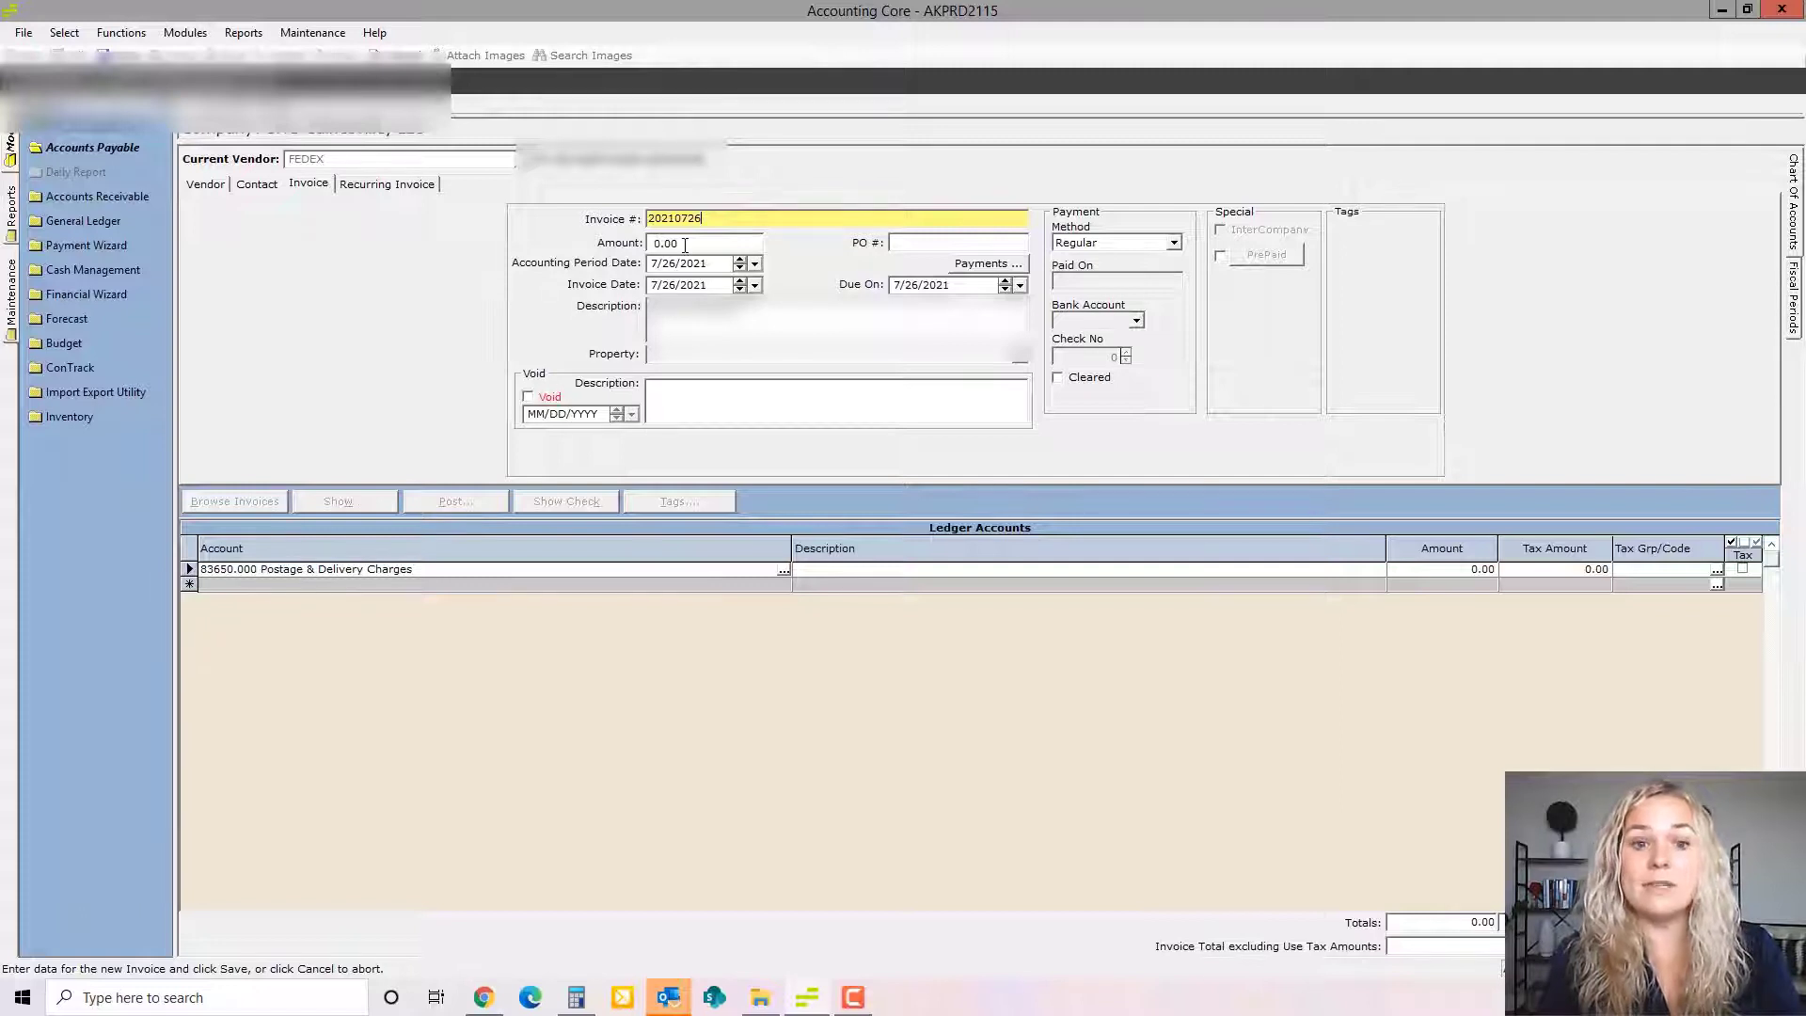
left_click(684, 245)
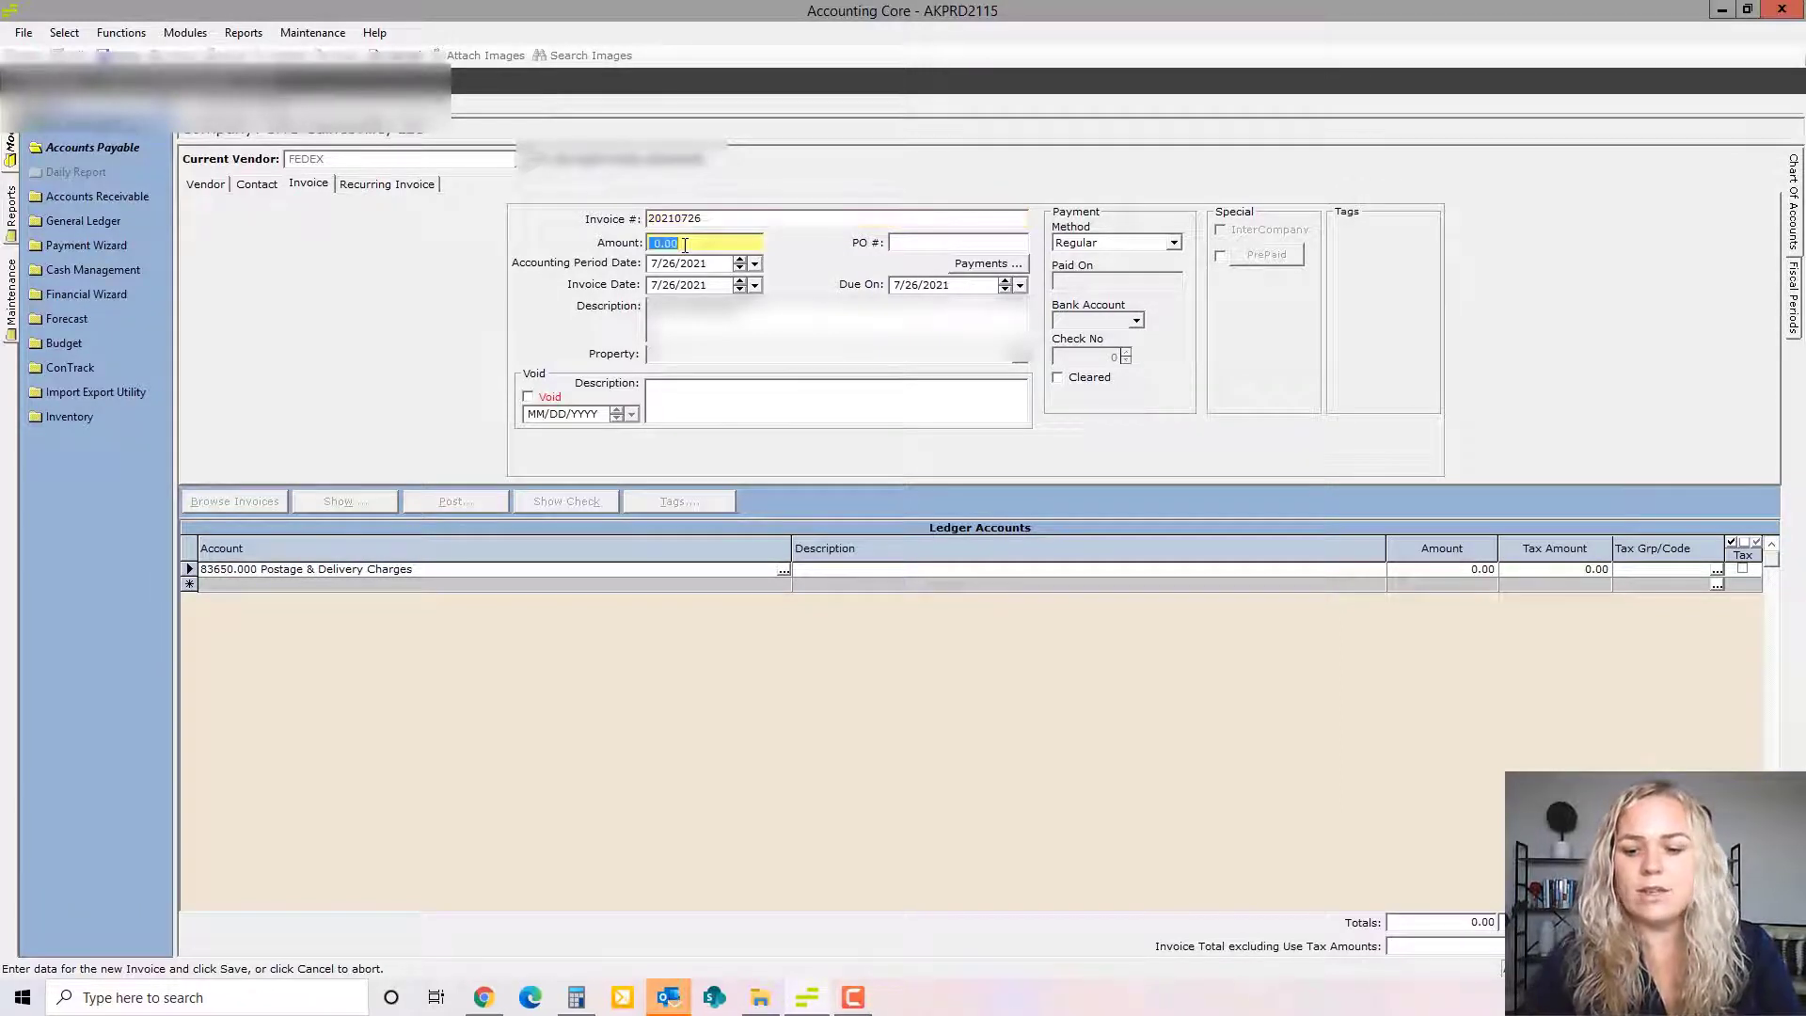
type("500")
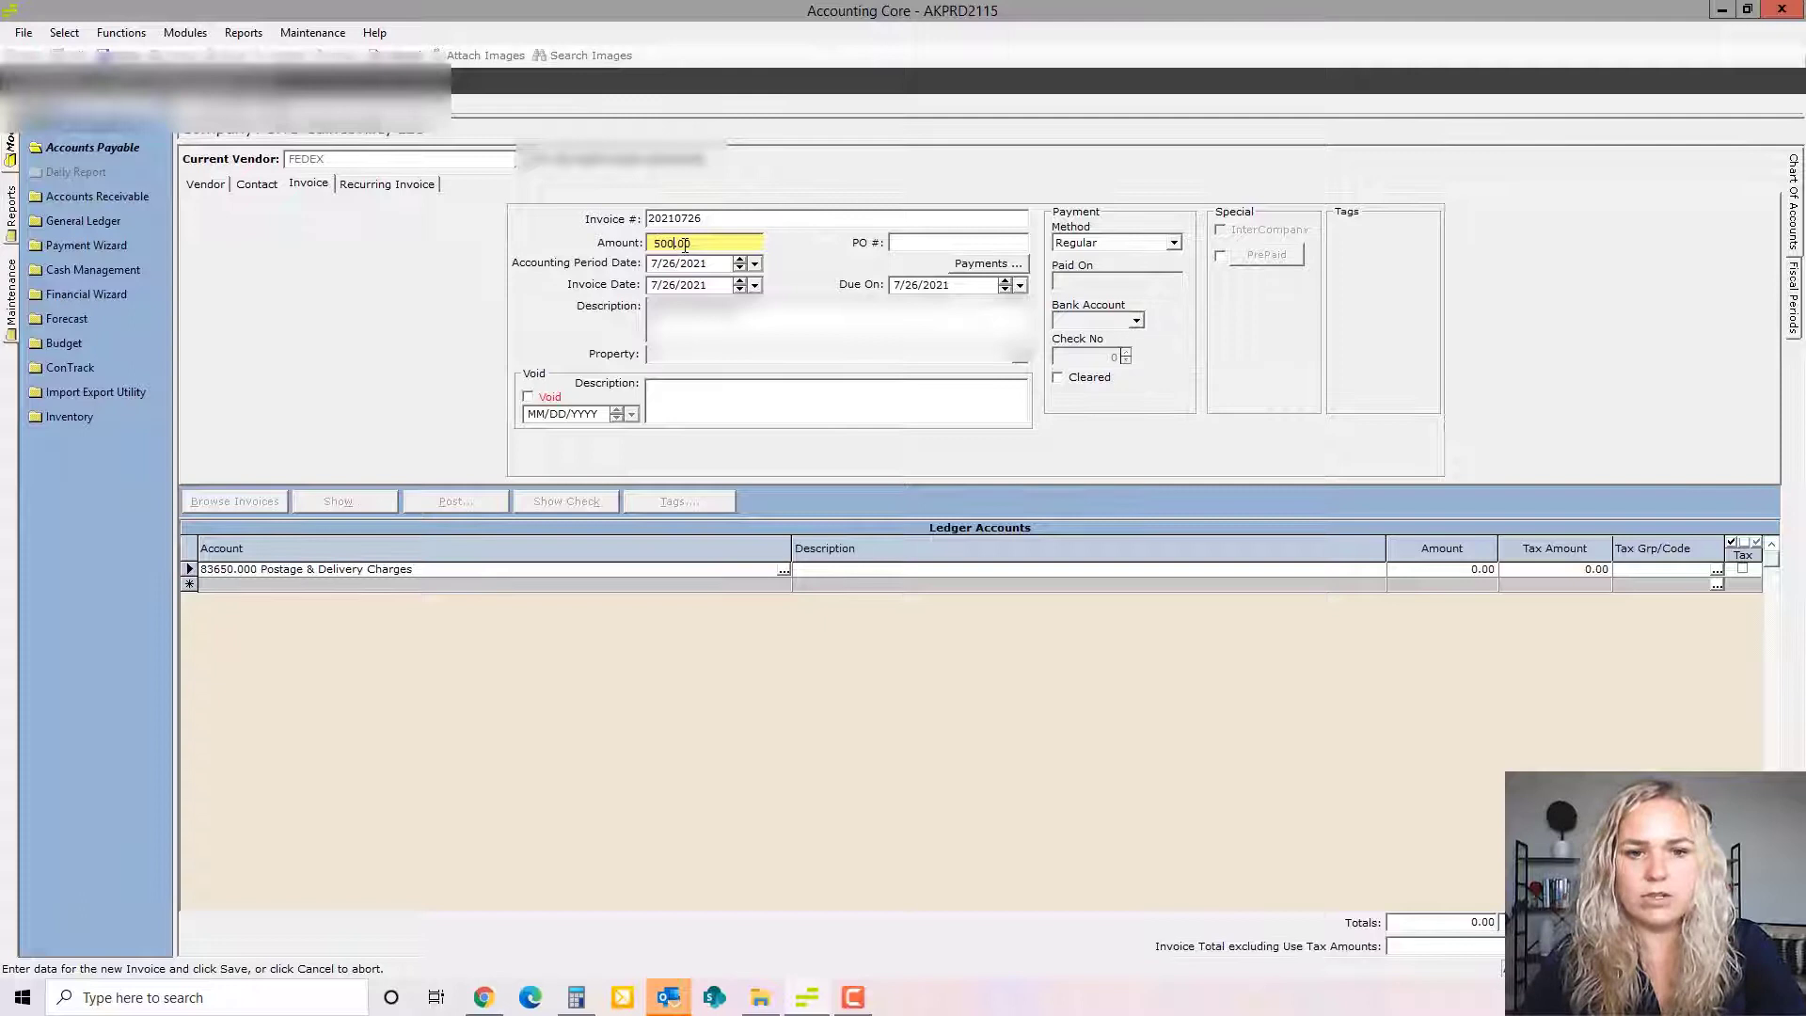
key("Tab")
key("Tab")
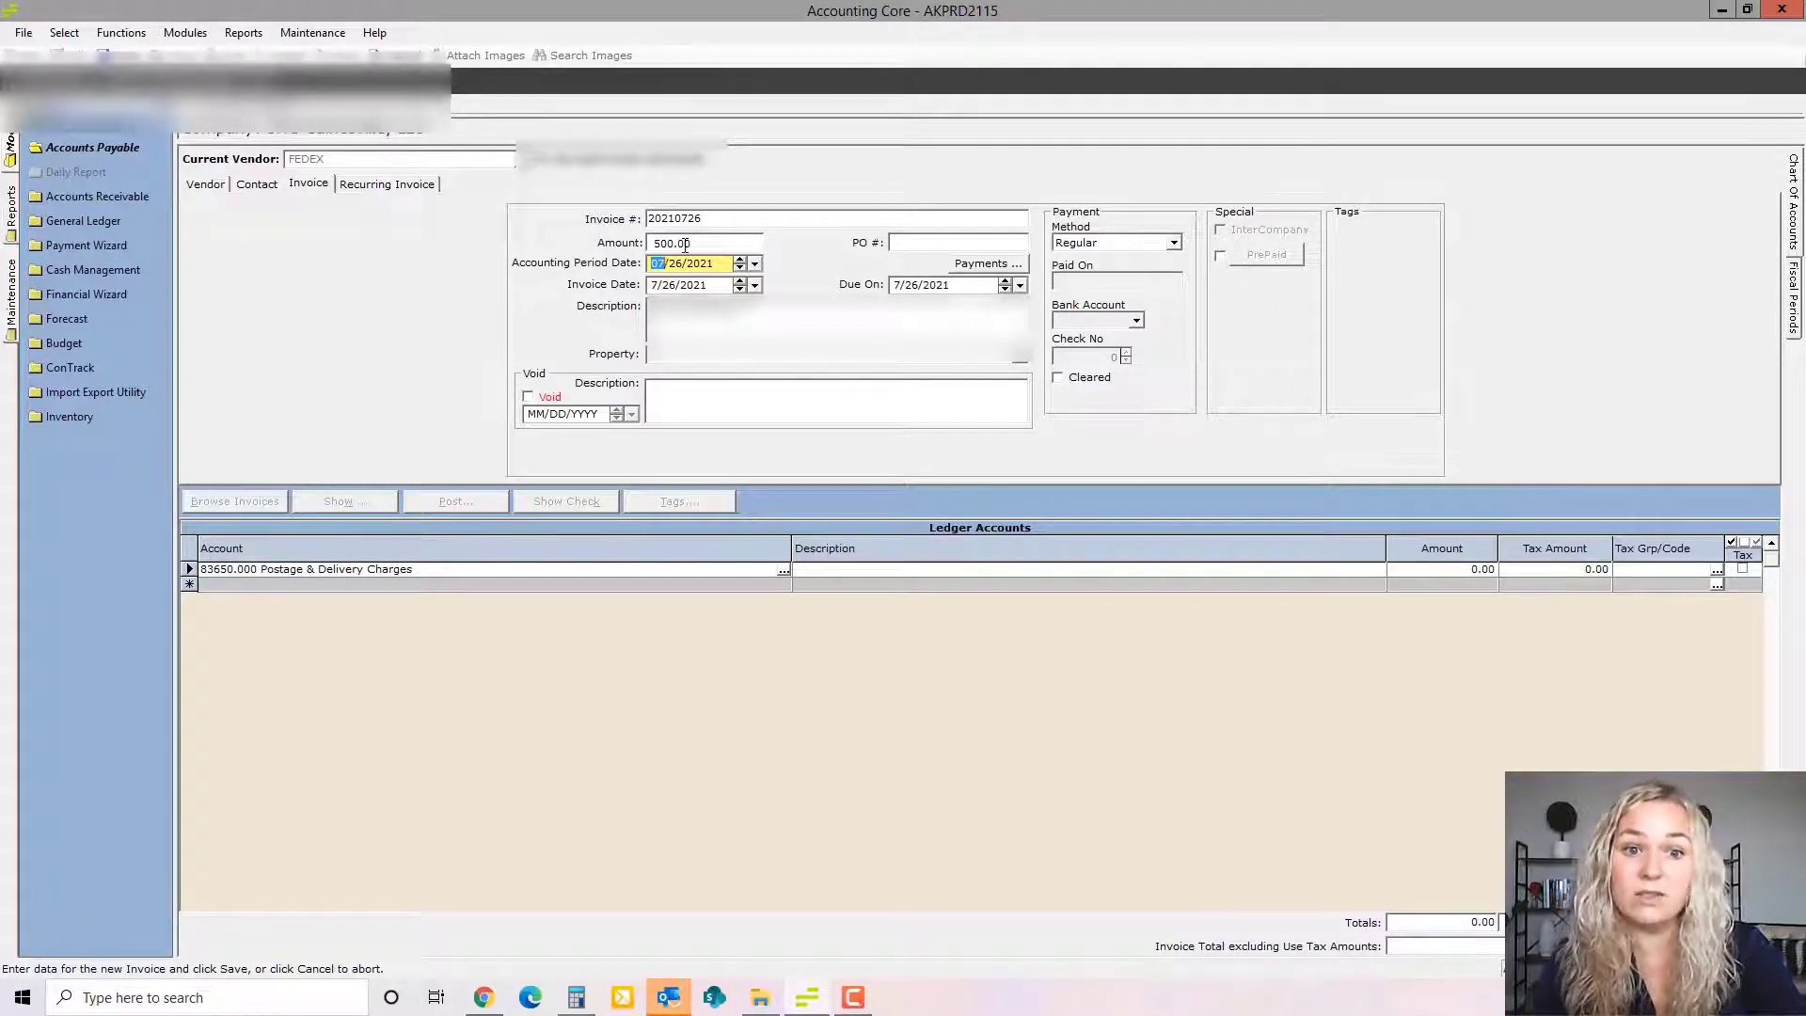
Enter period date 06/30, invoice date 06/15/2020 and due date 06/30/20.
type("0630")
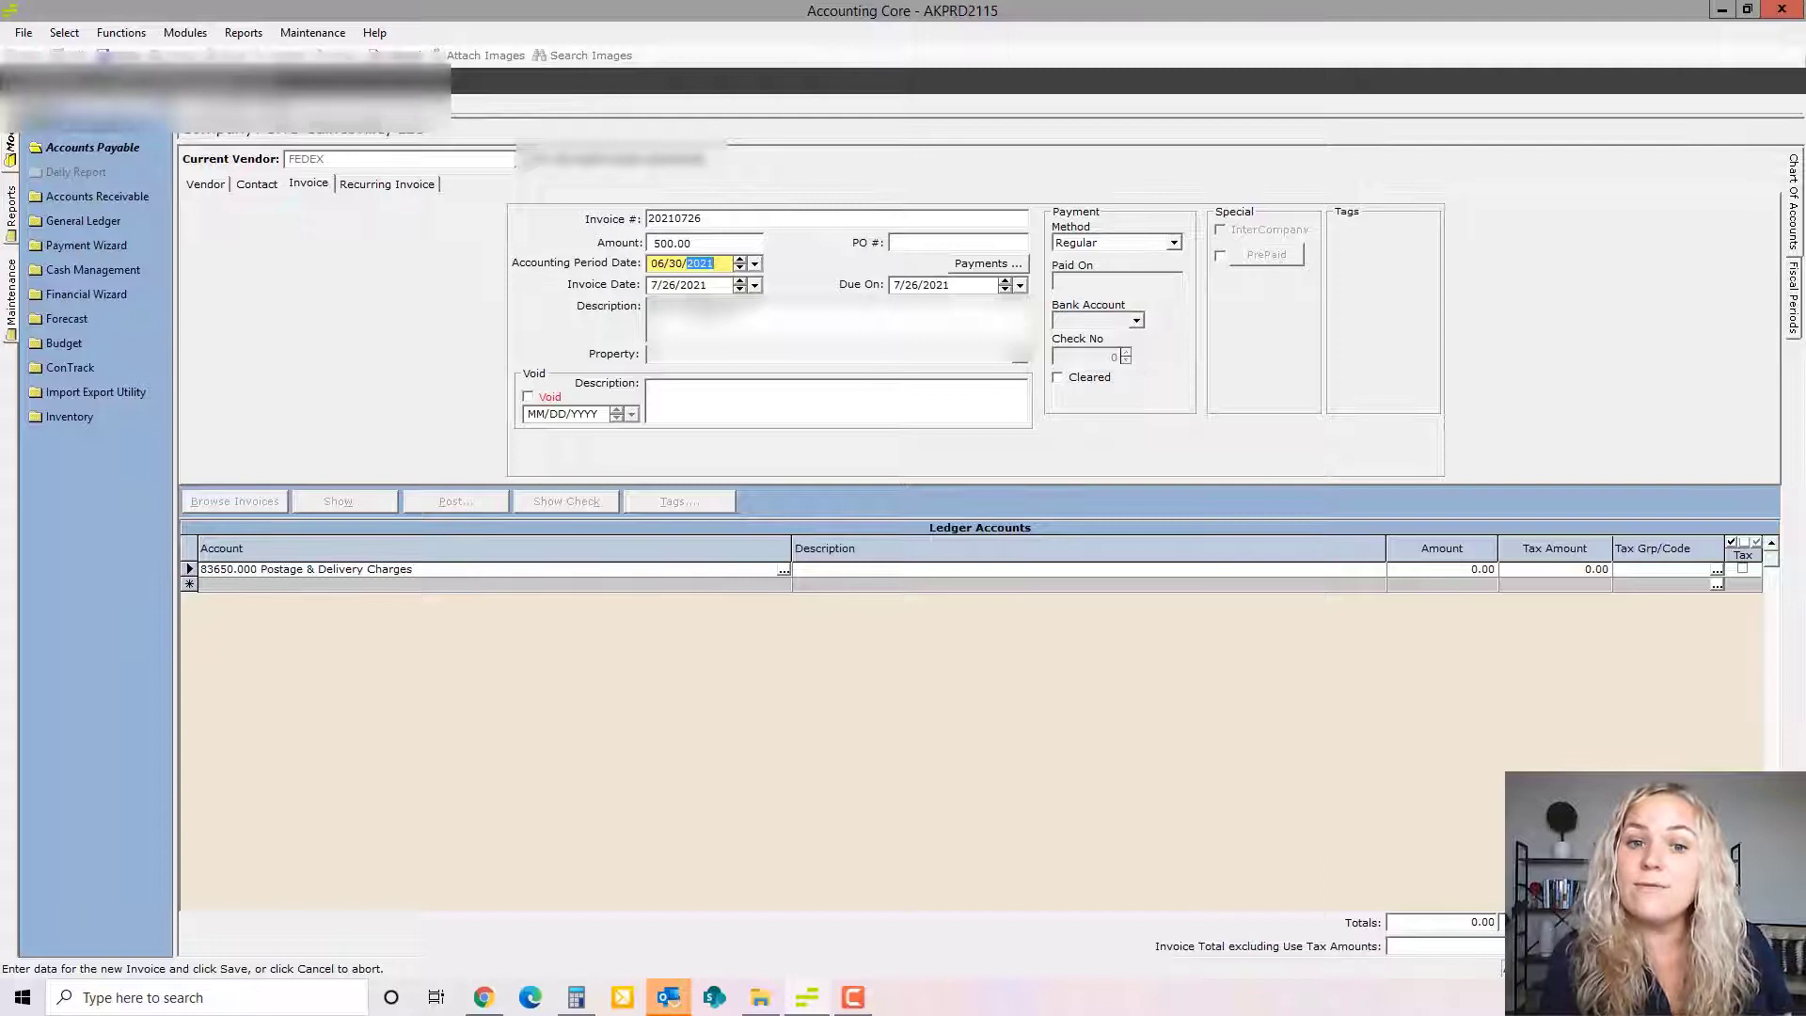
left_click(656, 285)
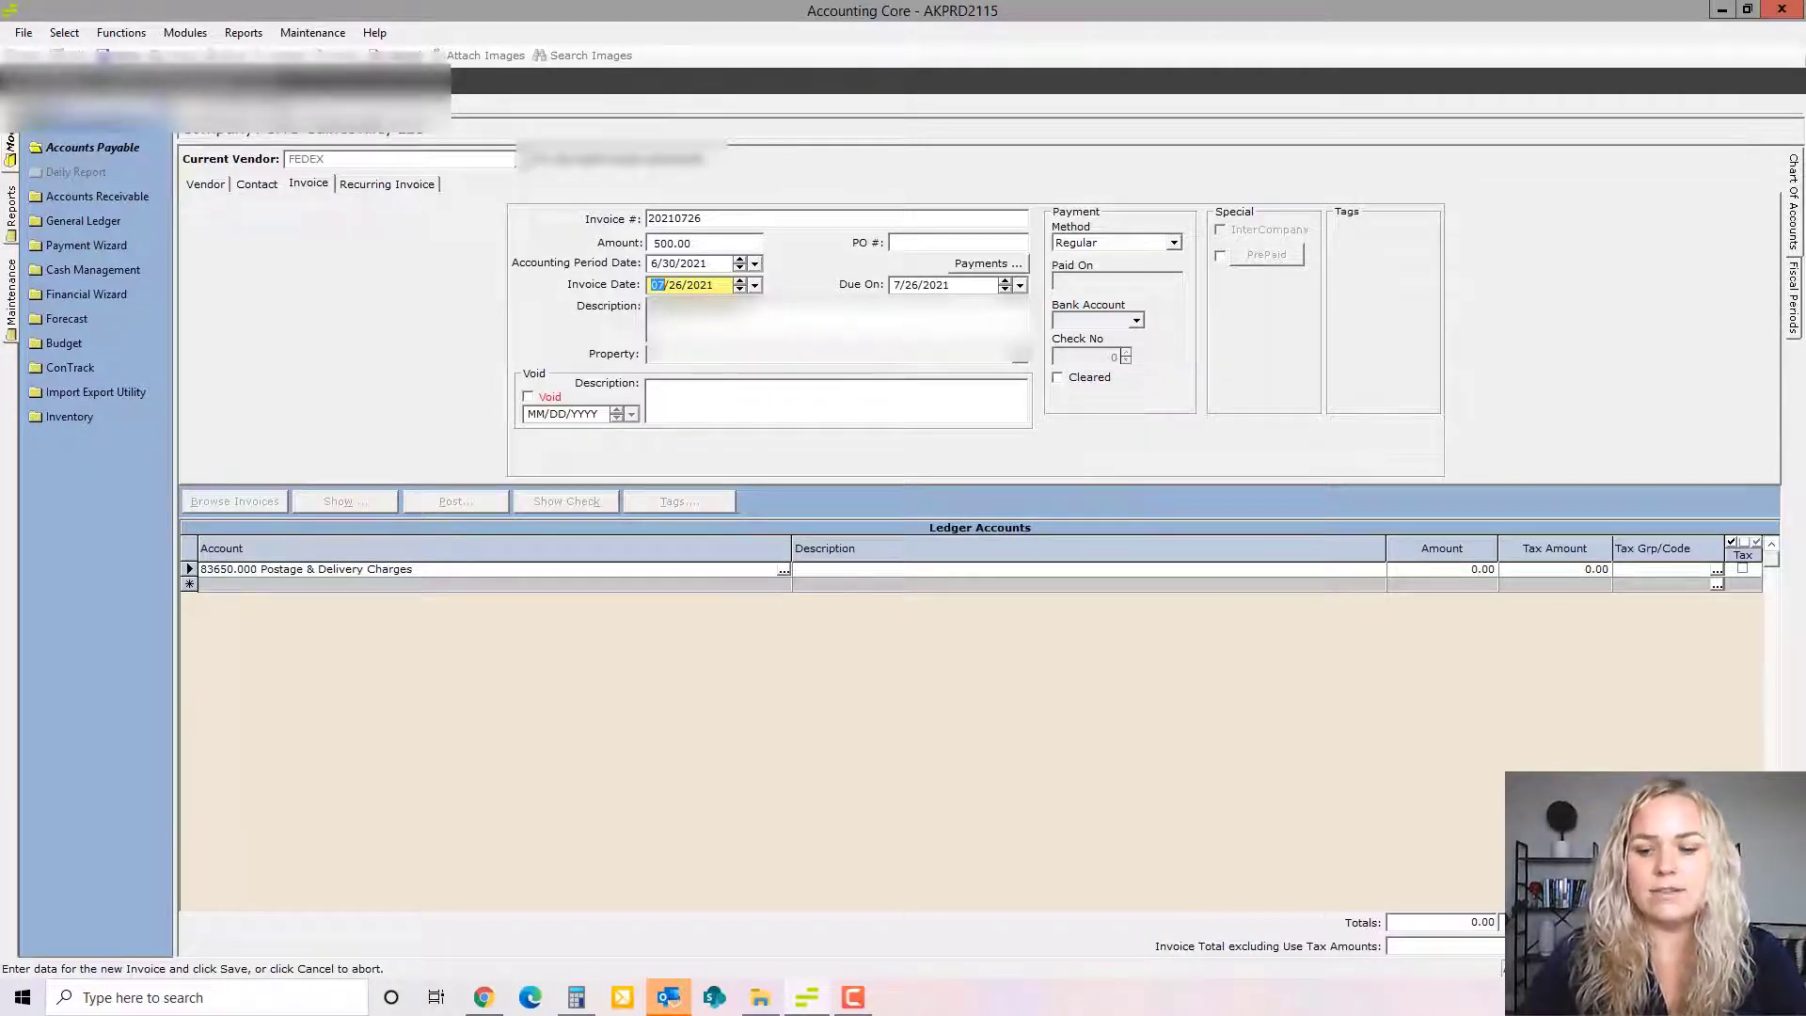
type("06/")
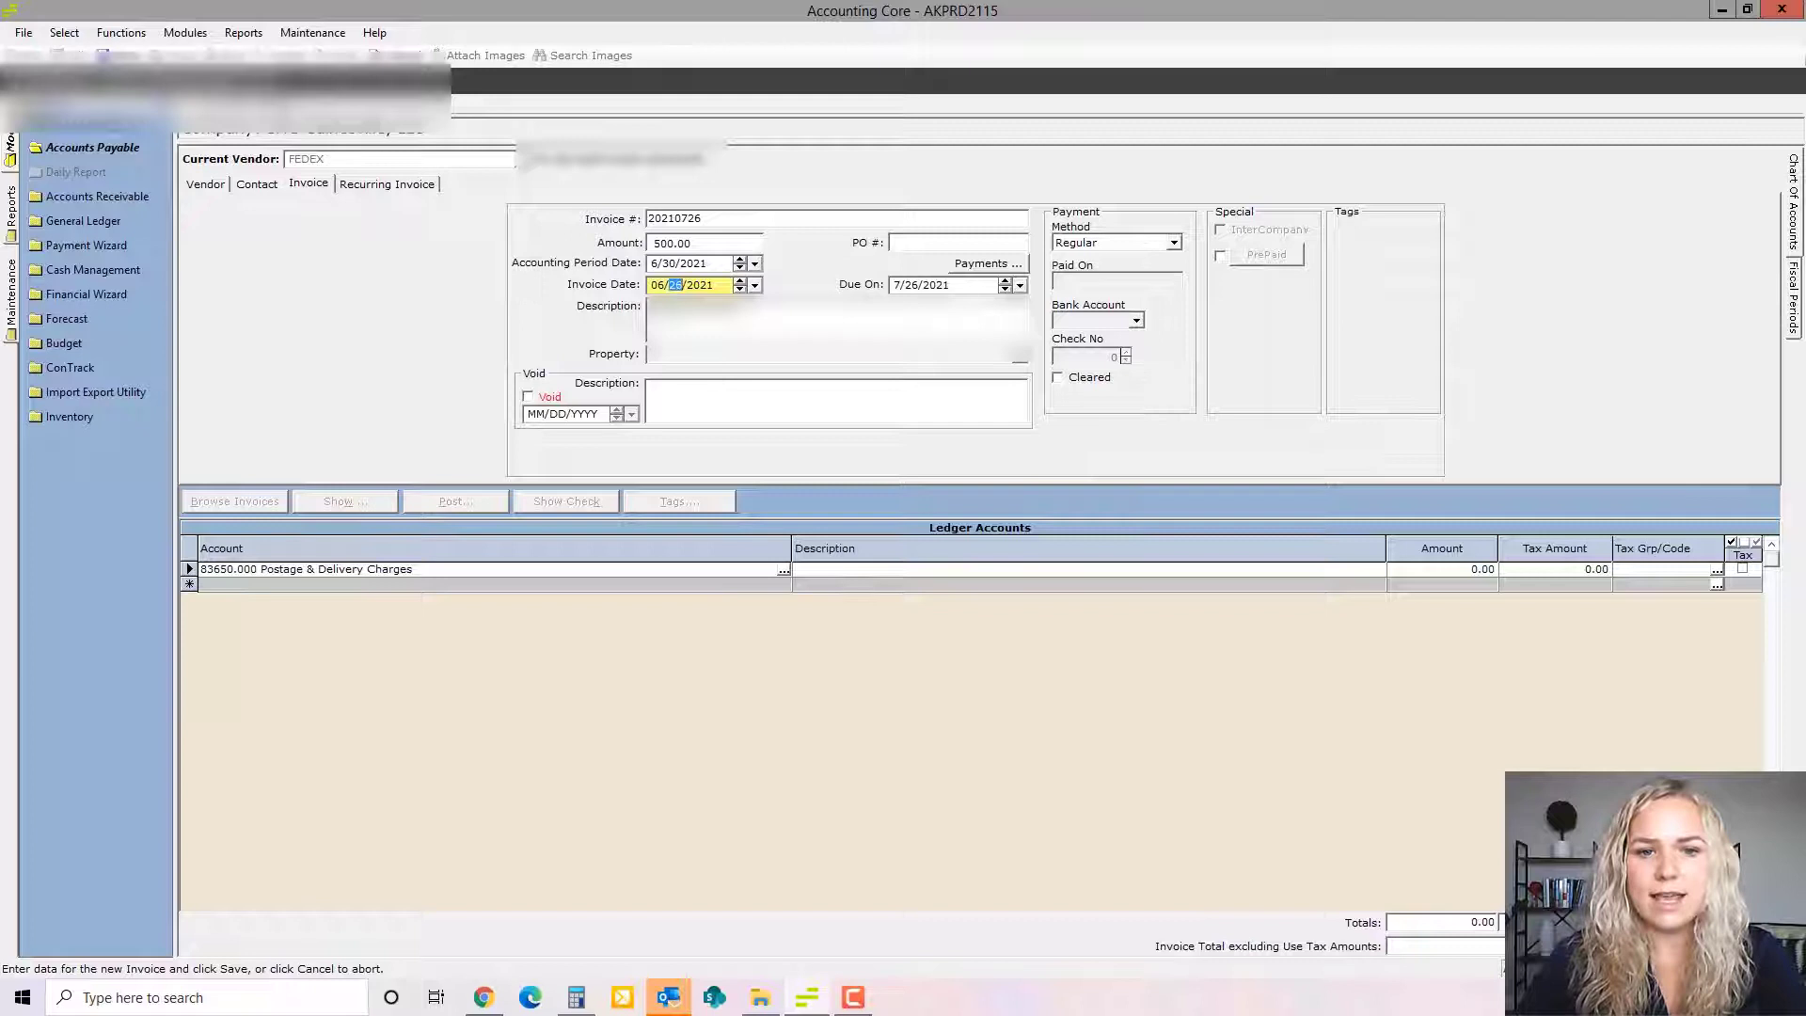
type("15")
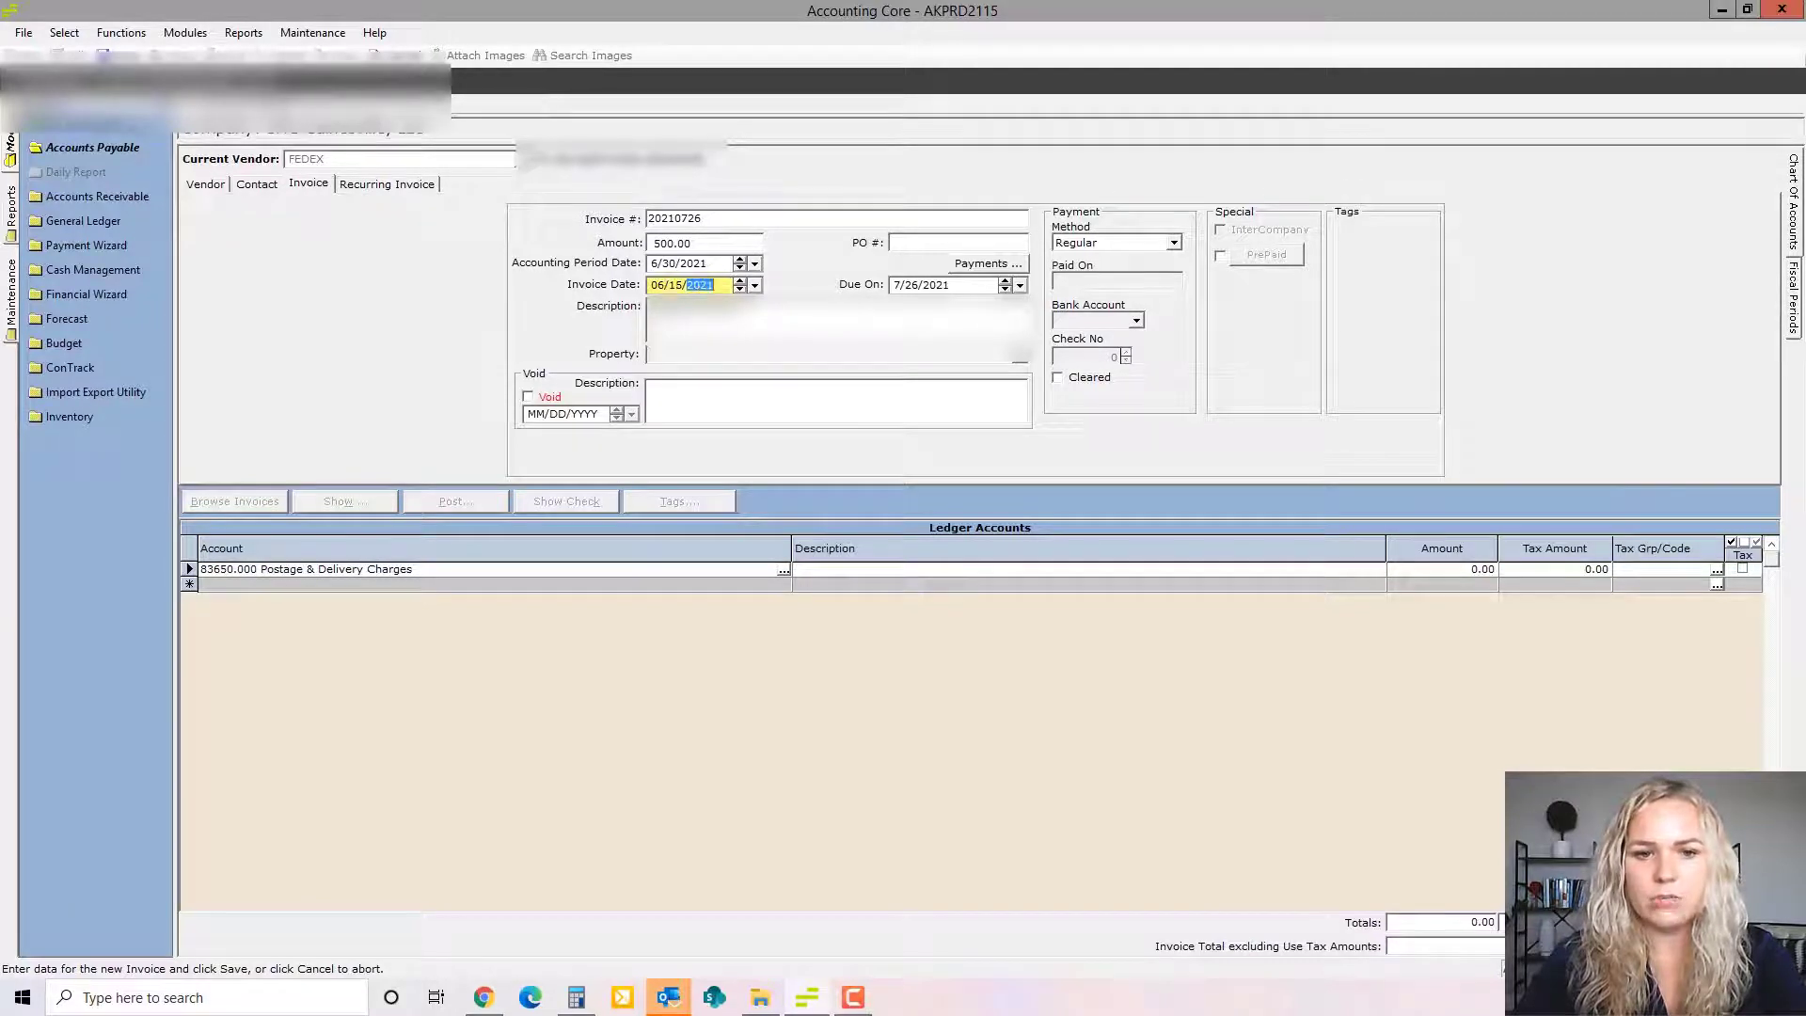
left_click(705, 284)
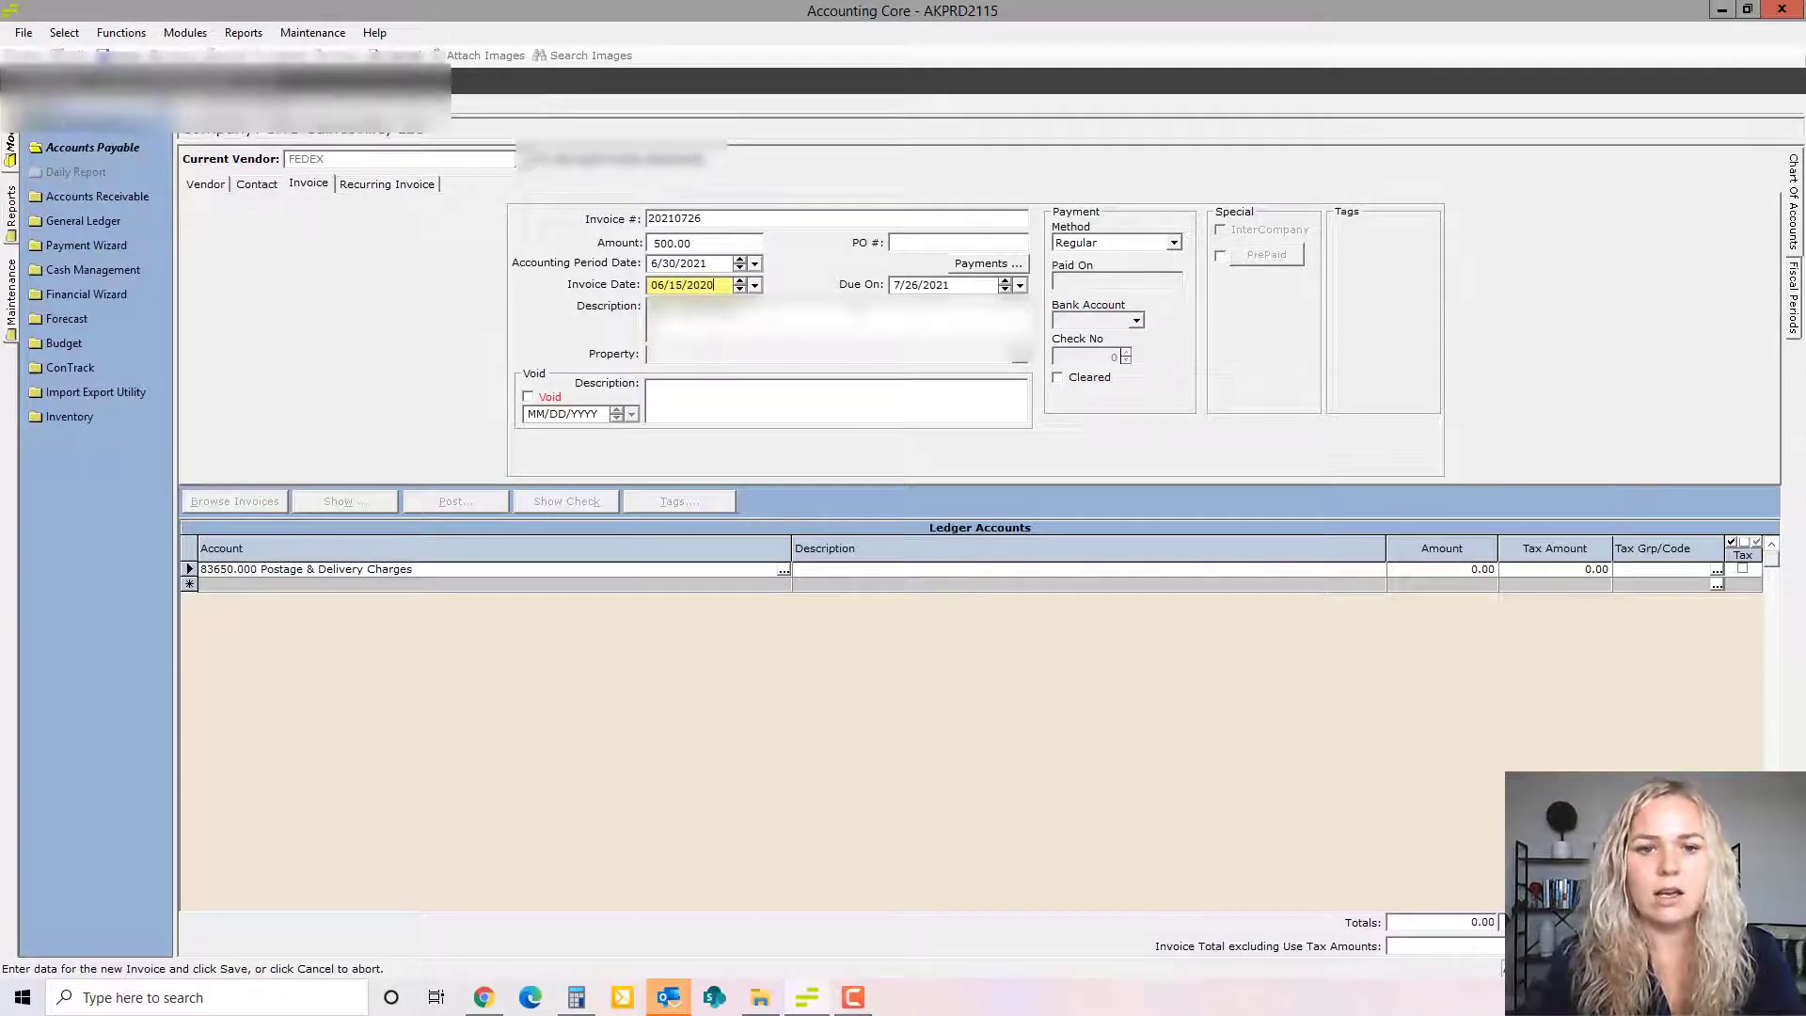
left_click(900, 285)
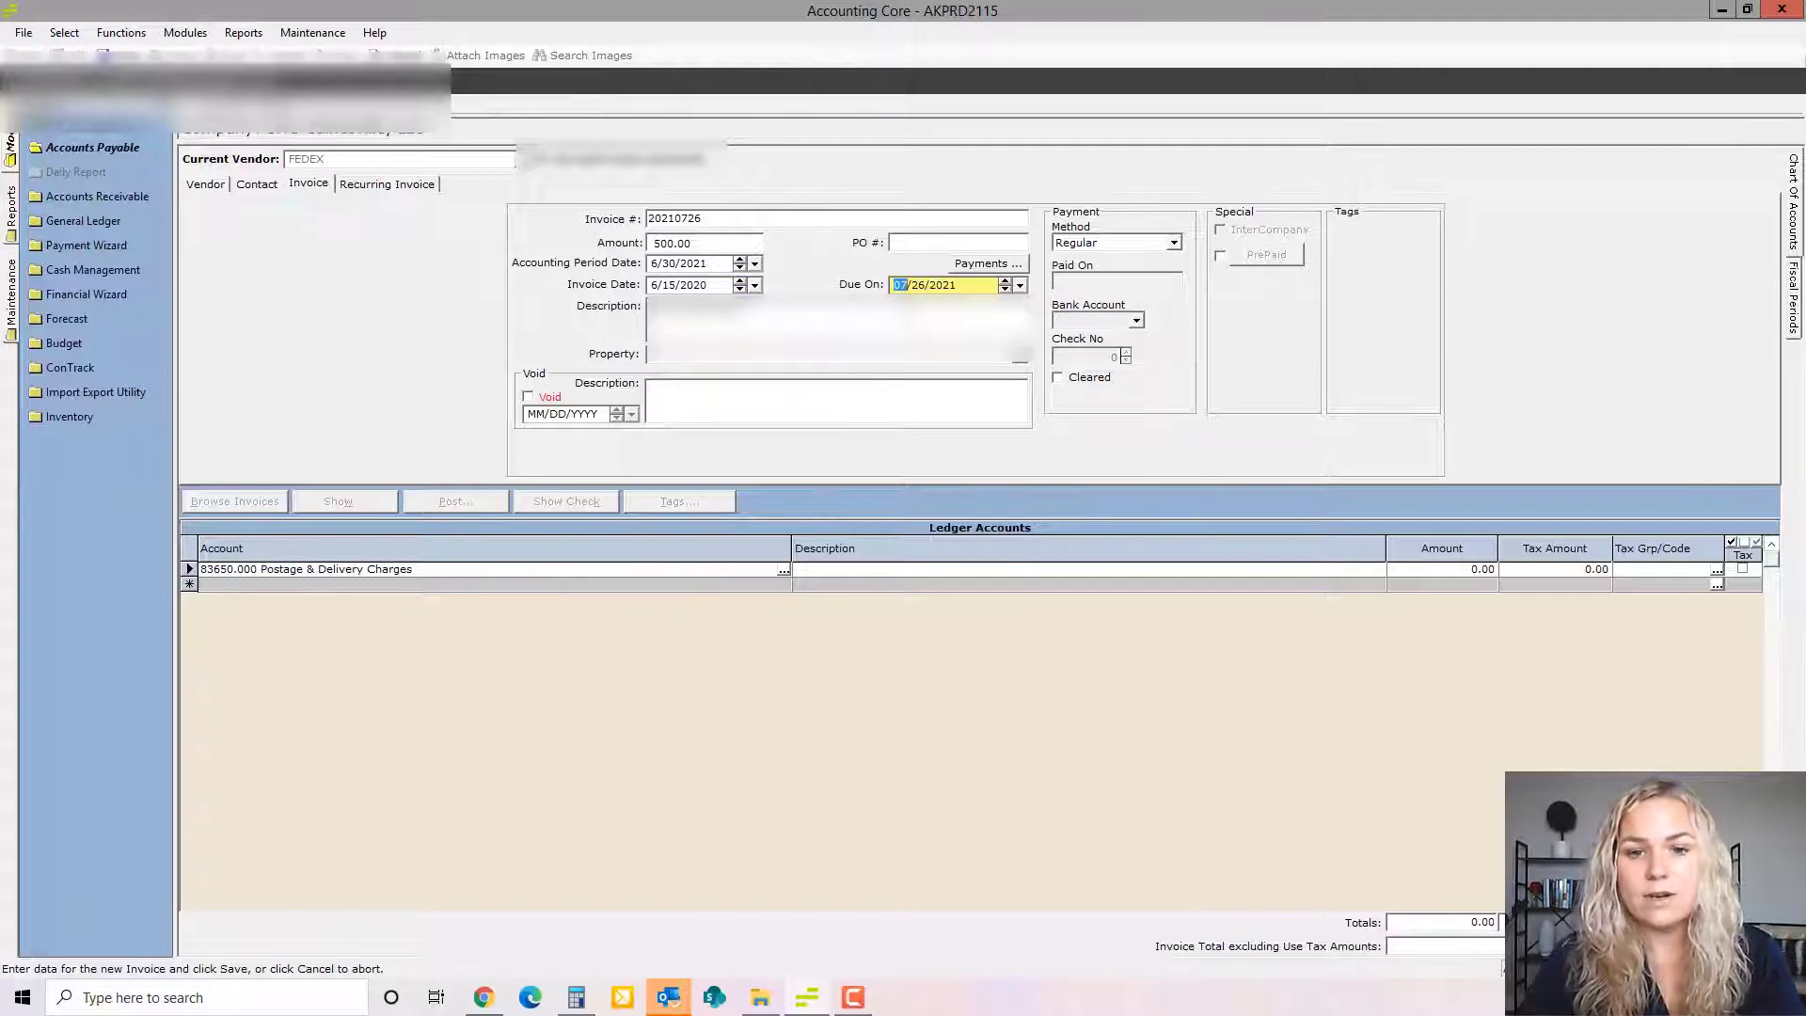
type("06/30/2")
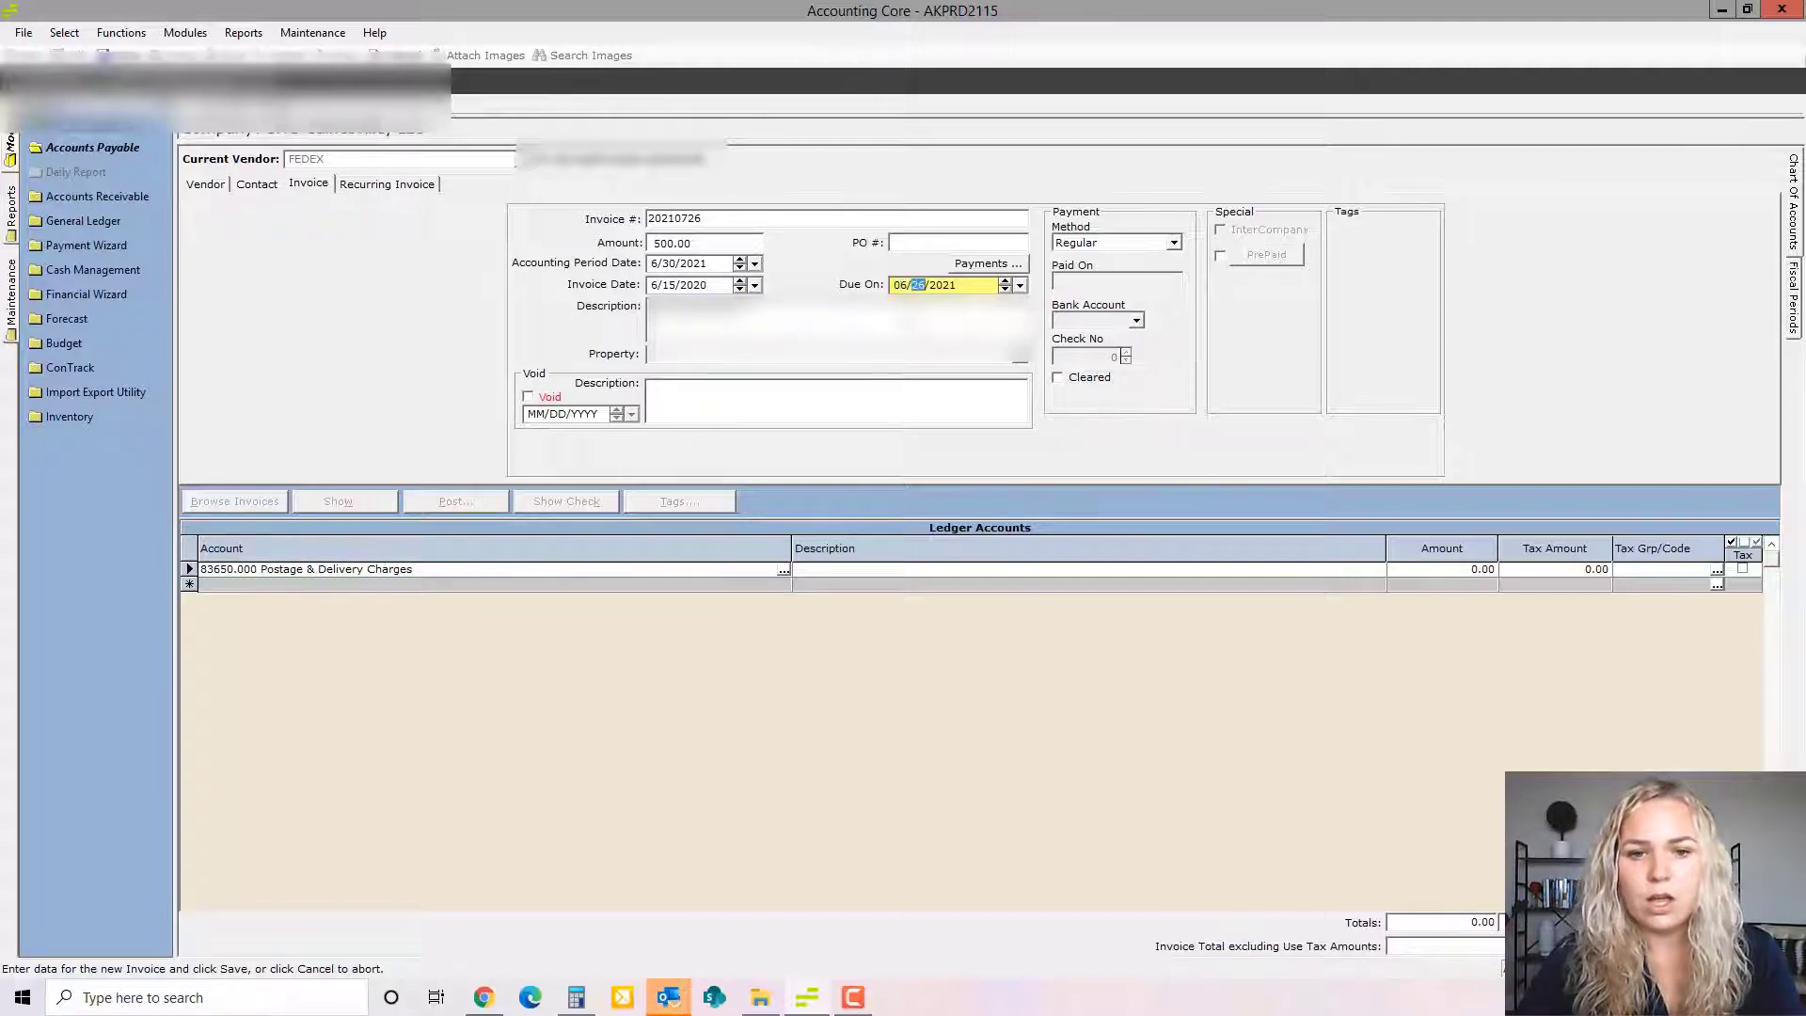
type("0")
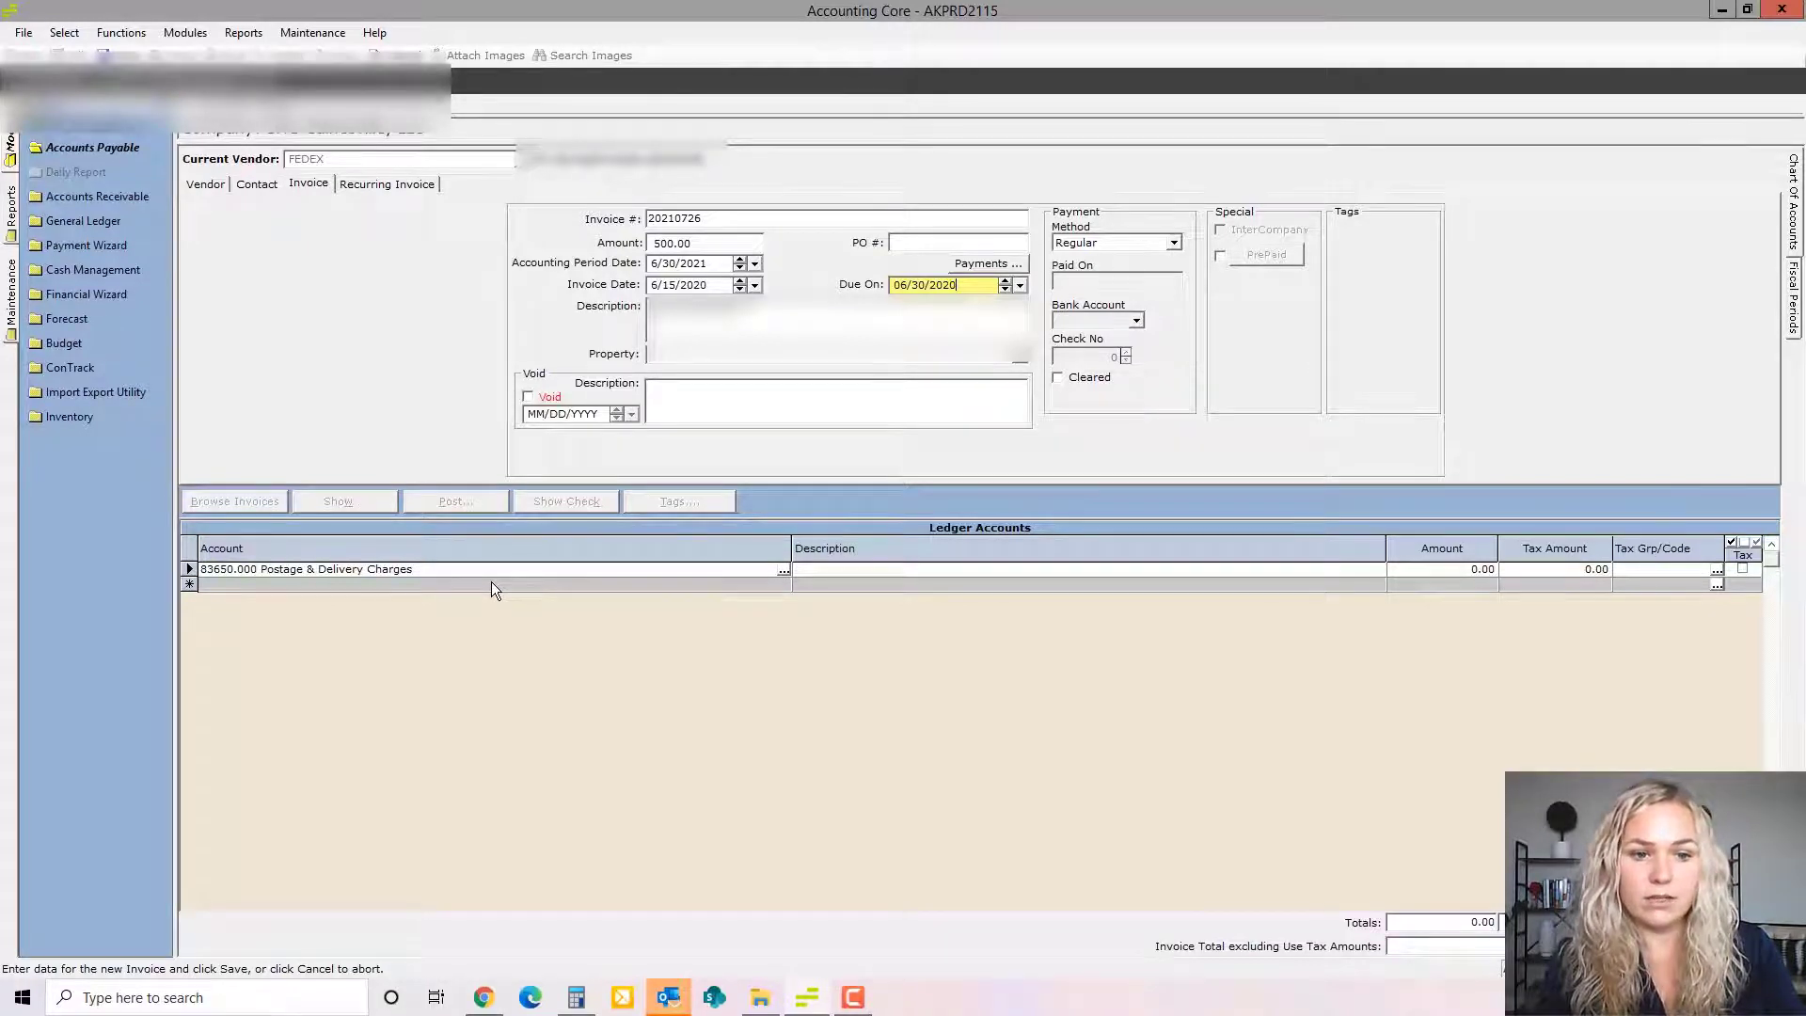
Fill the first ledger line as 'Overnighting Mortgage Payment' for 50.00.
left_click(863, 567)
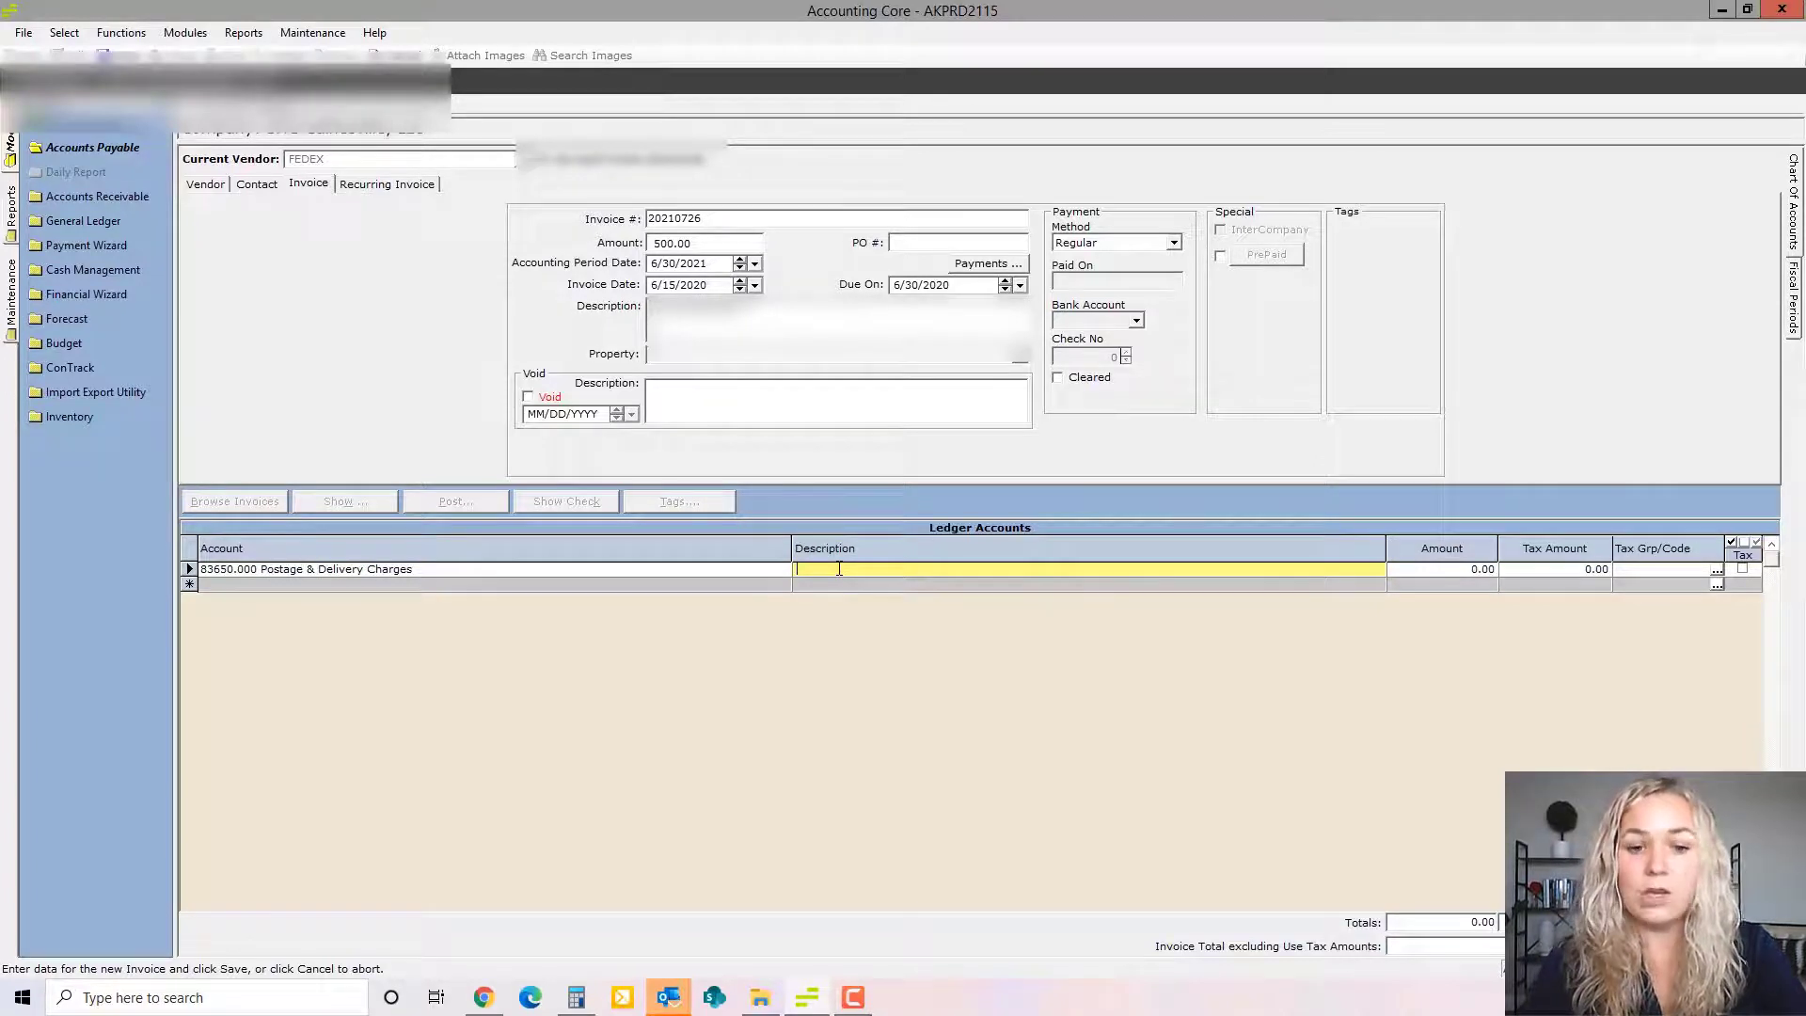
type("Overnightin")
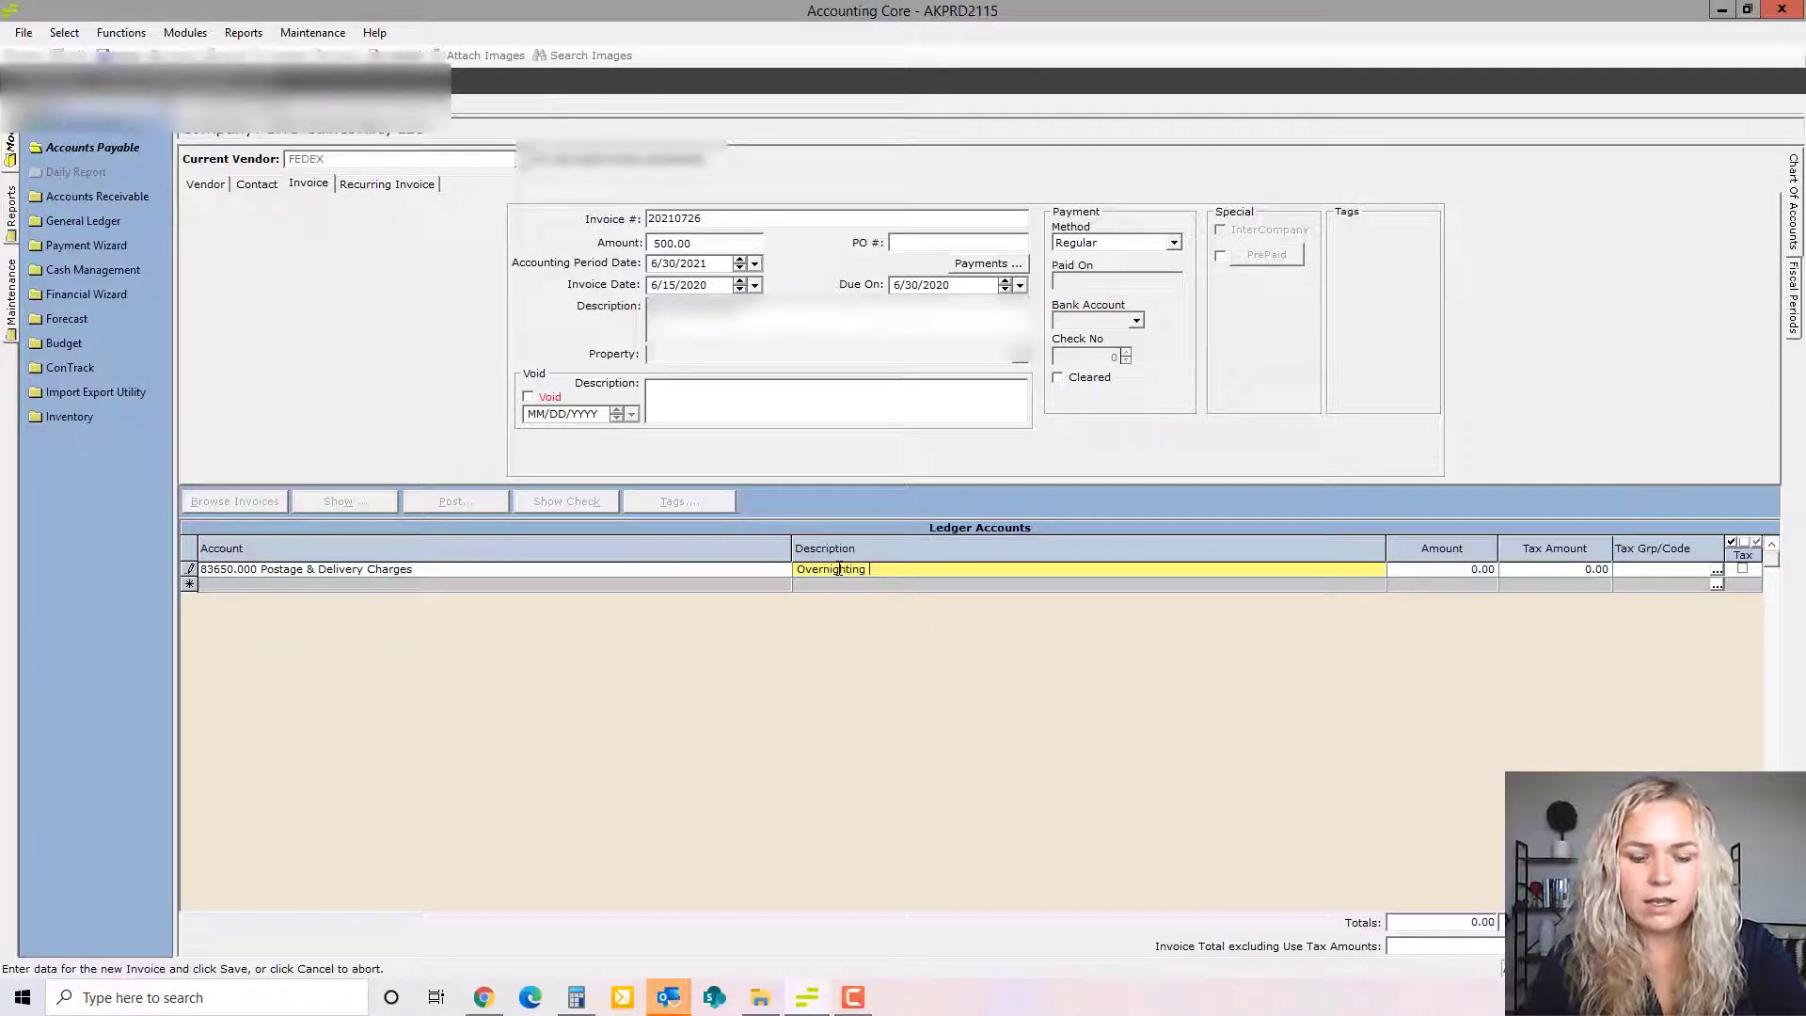
type("g Mort")
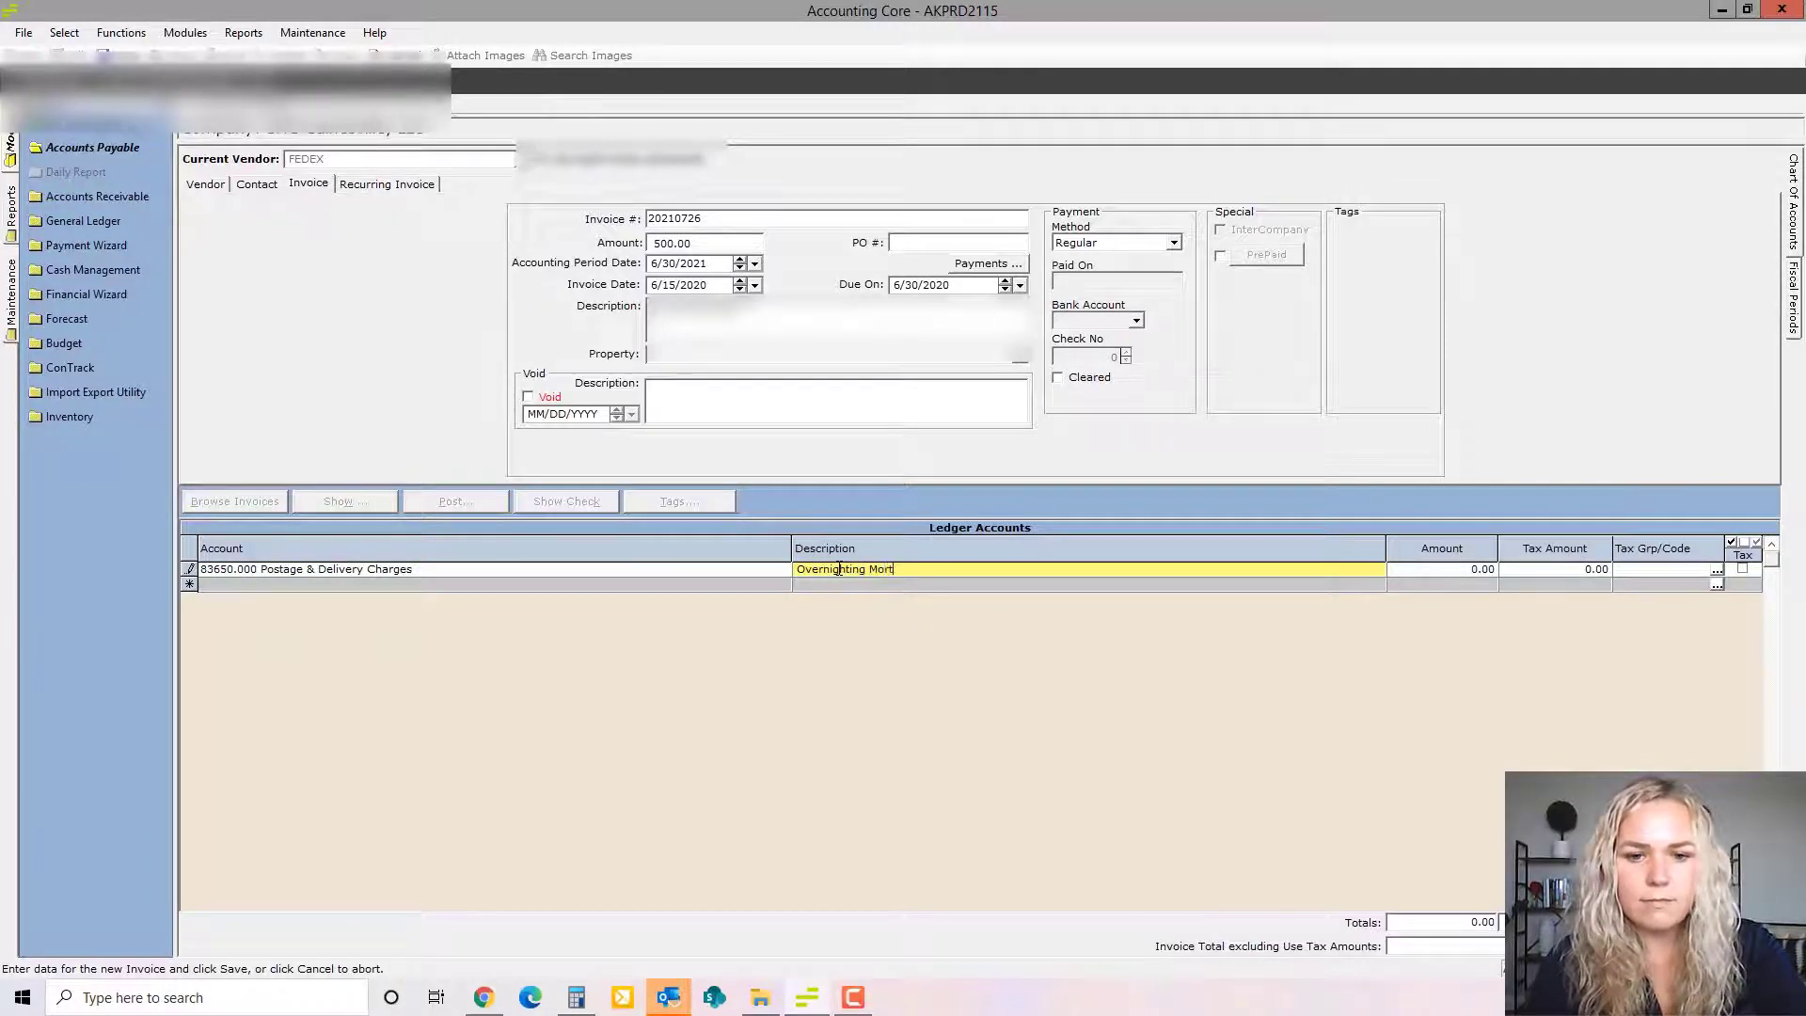
type("gage Payment")
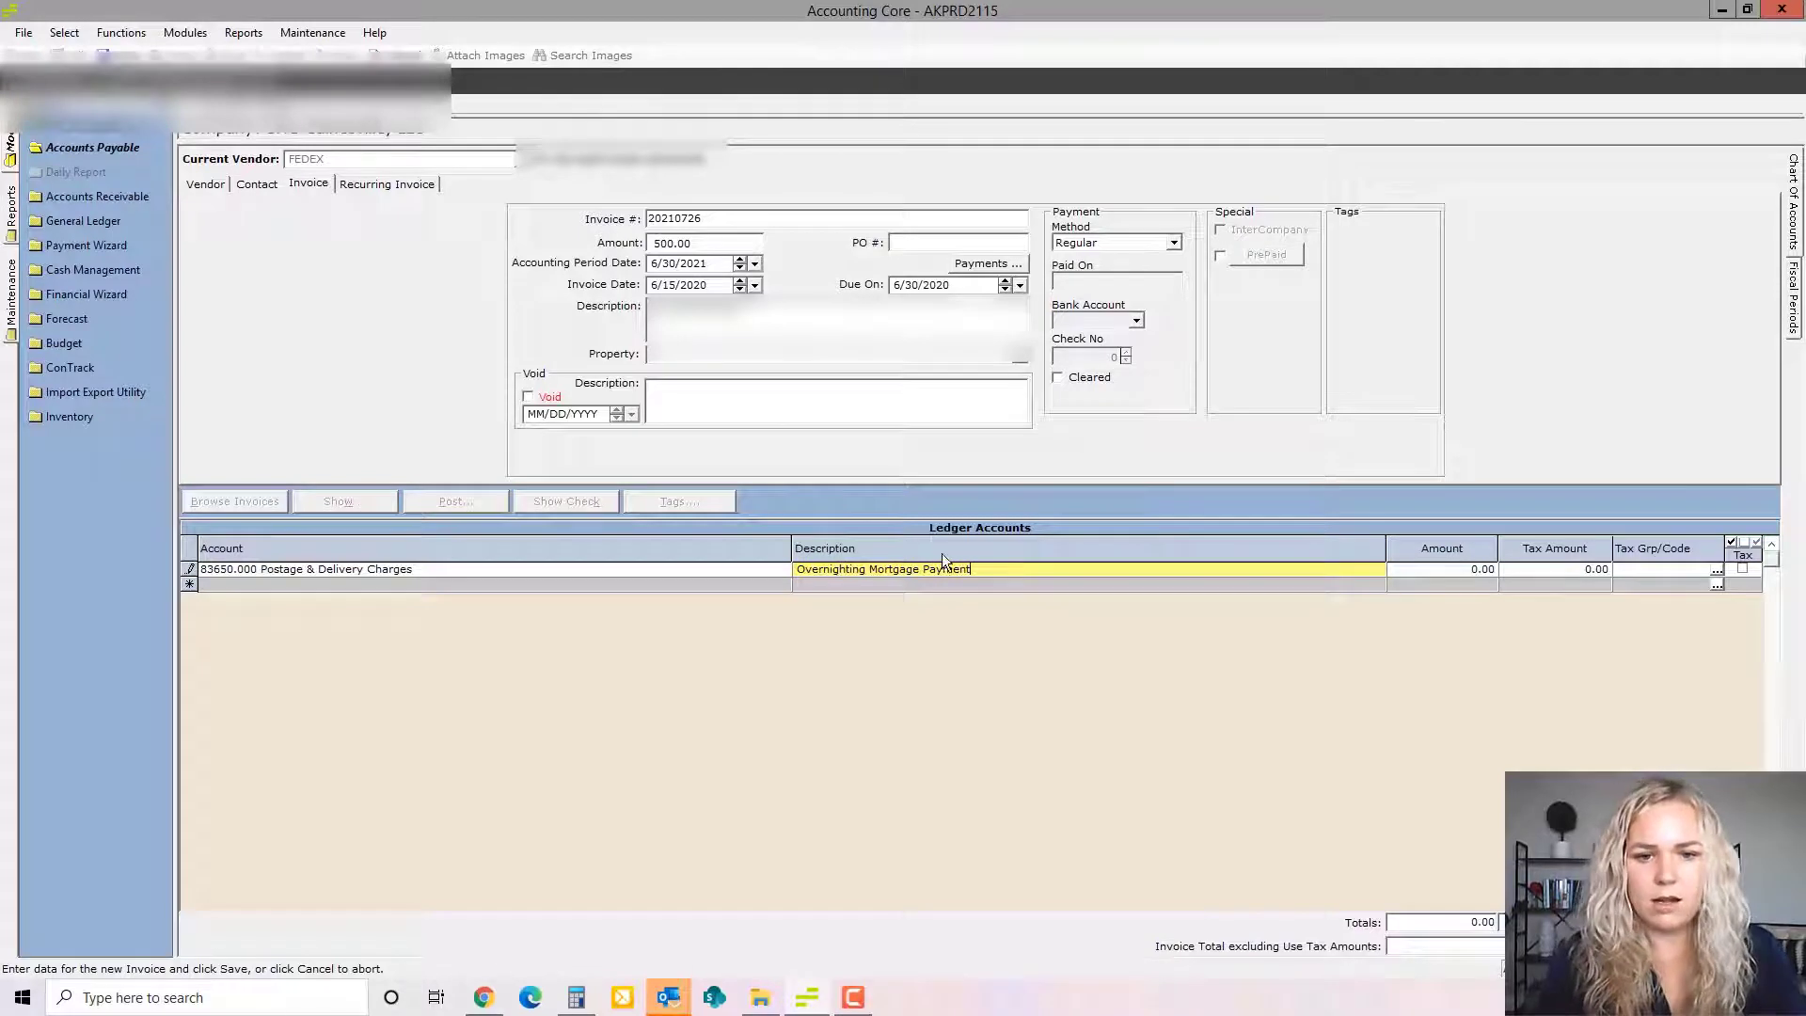
left_click(1481, 574)
type("50")
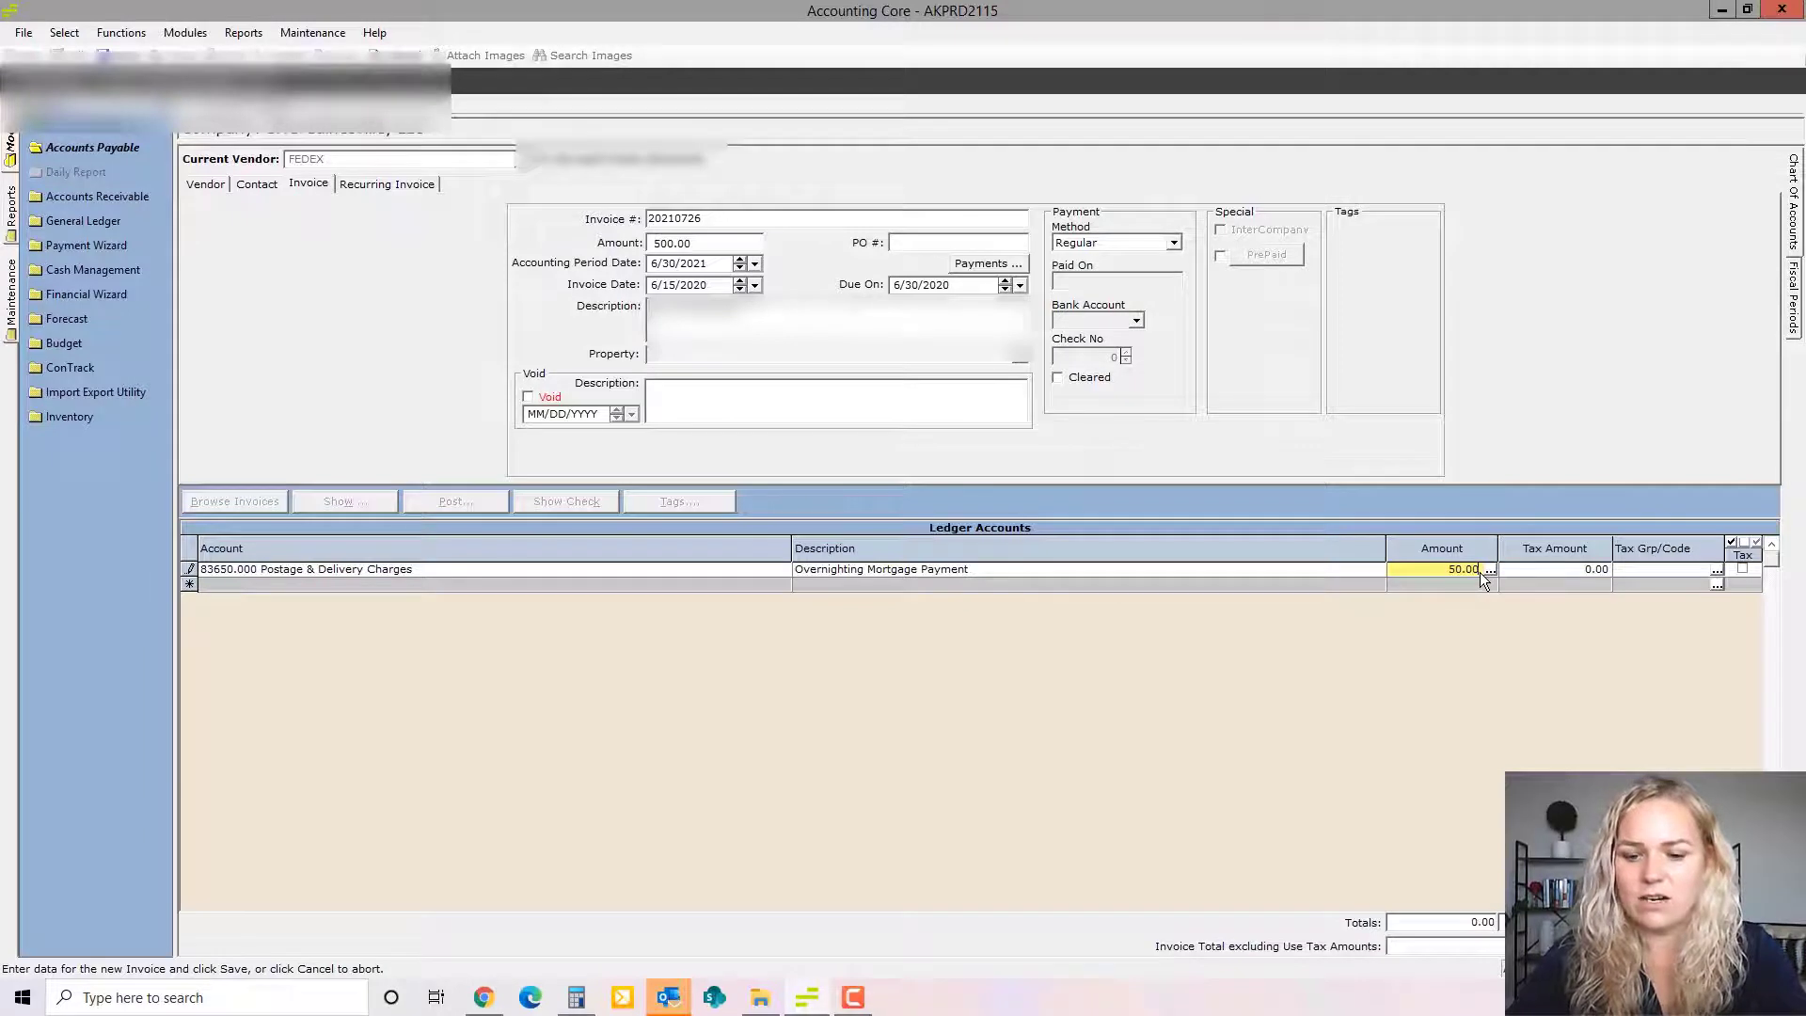
key("Return")
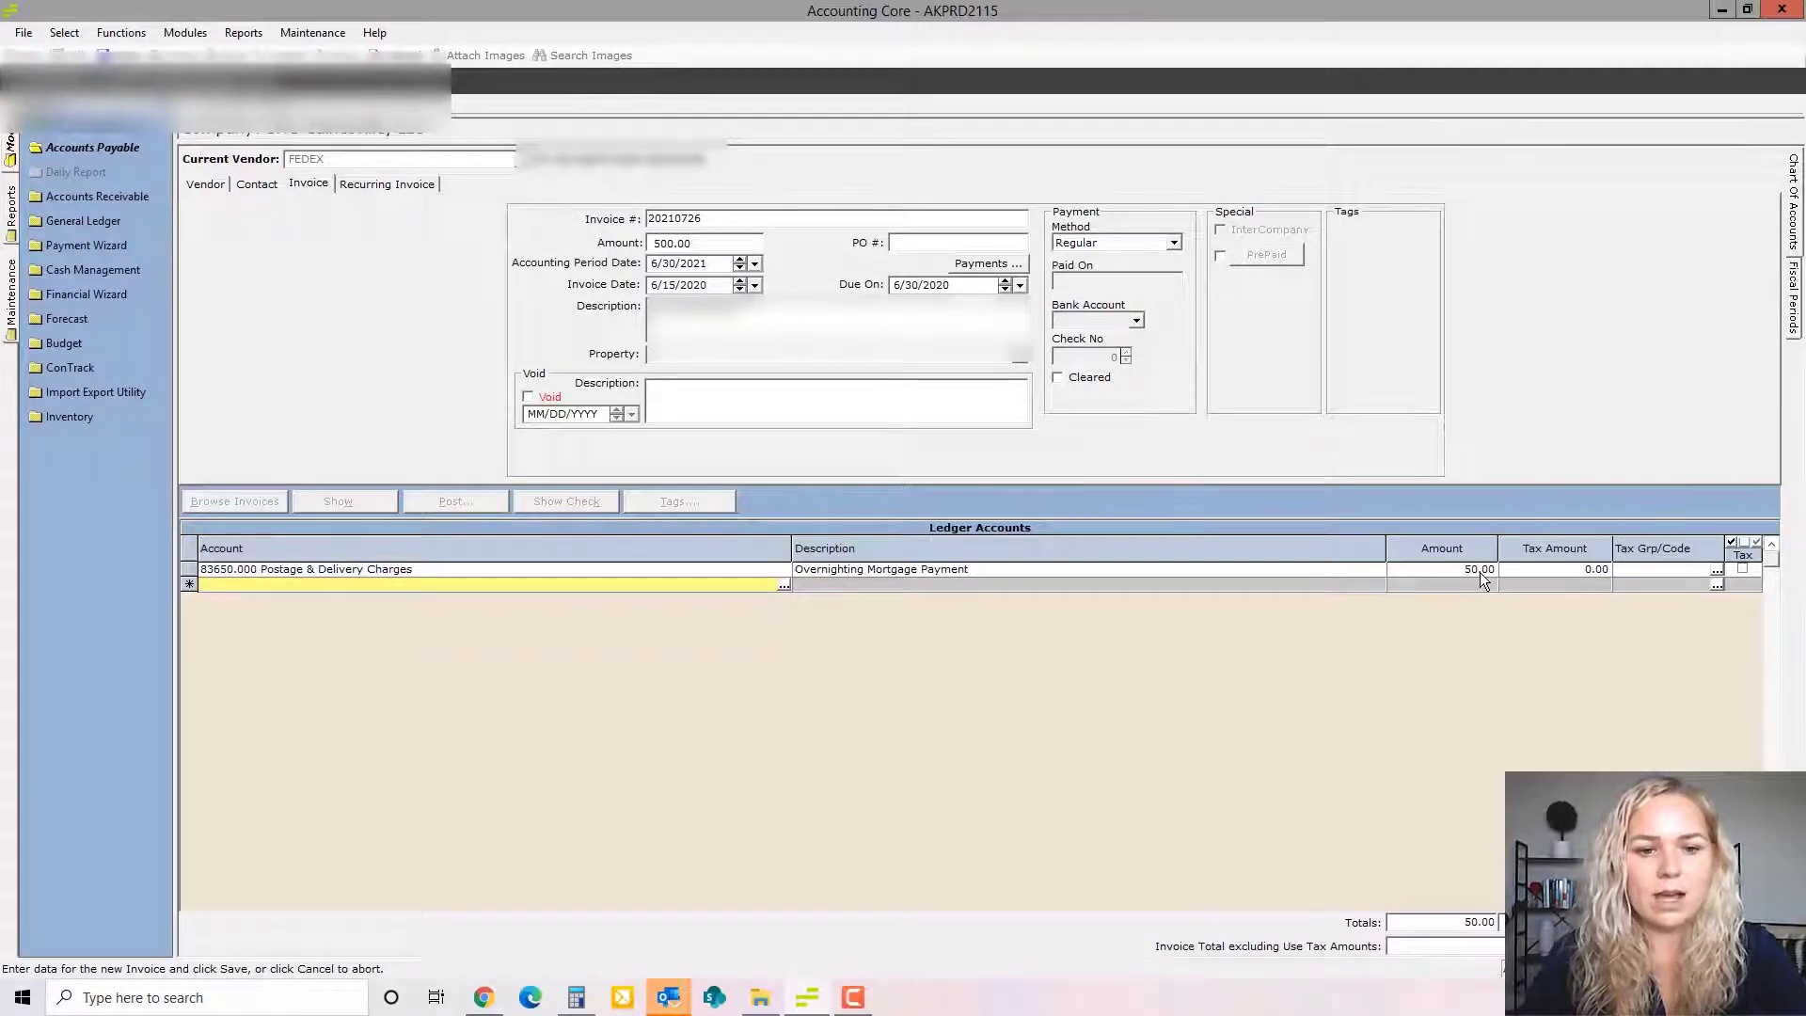
Add a second ledger line on account 83600.000 Payroll Processing for 450.
type("836")
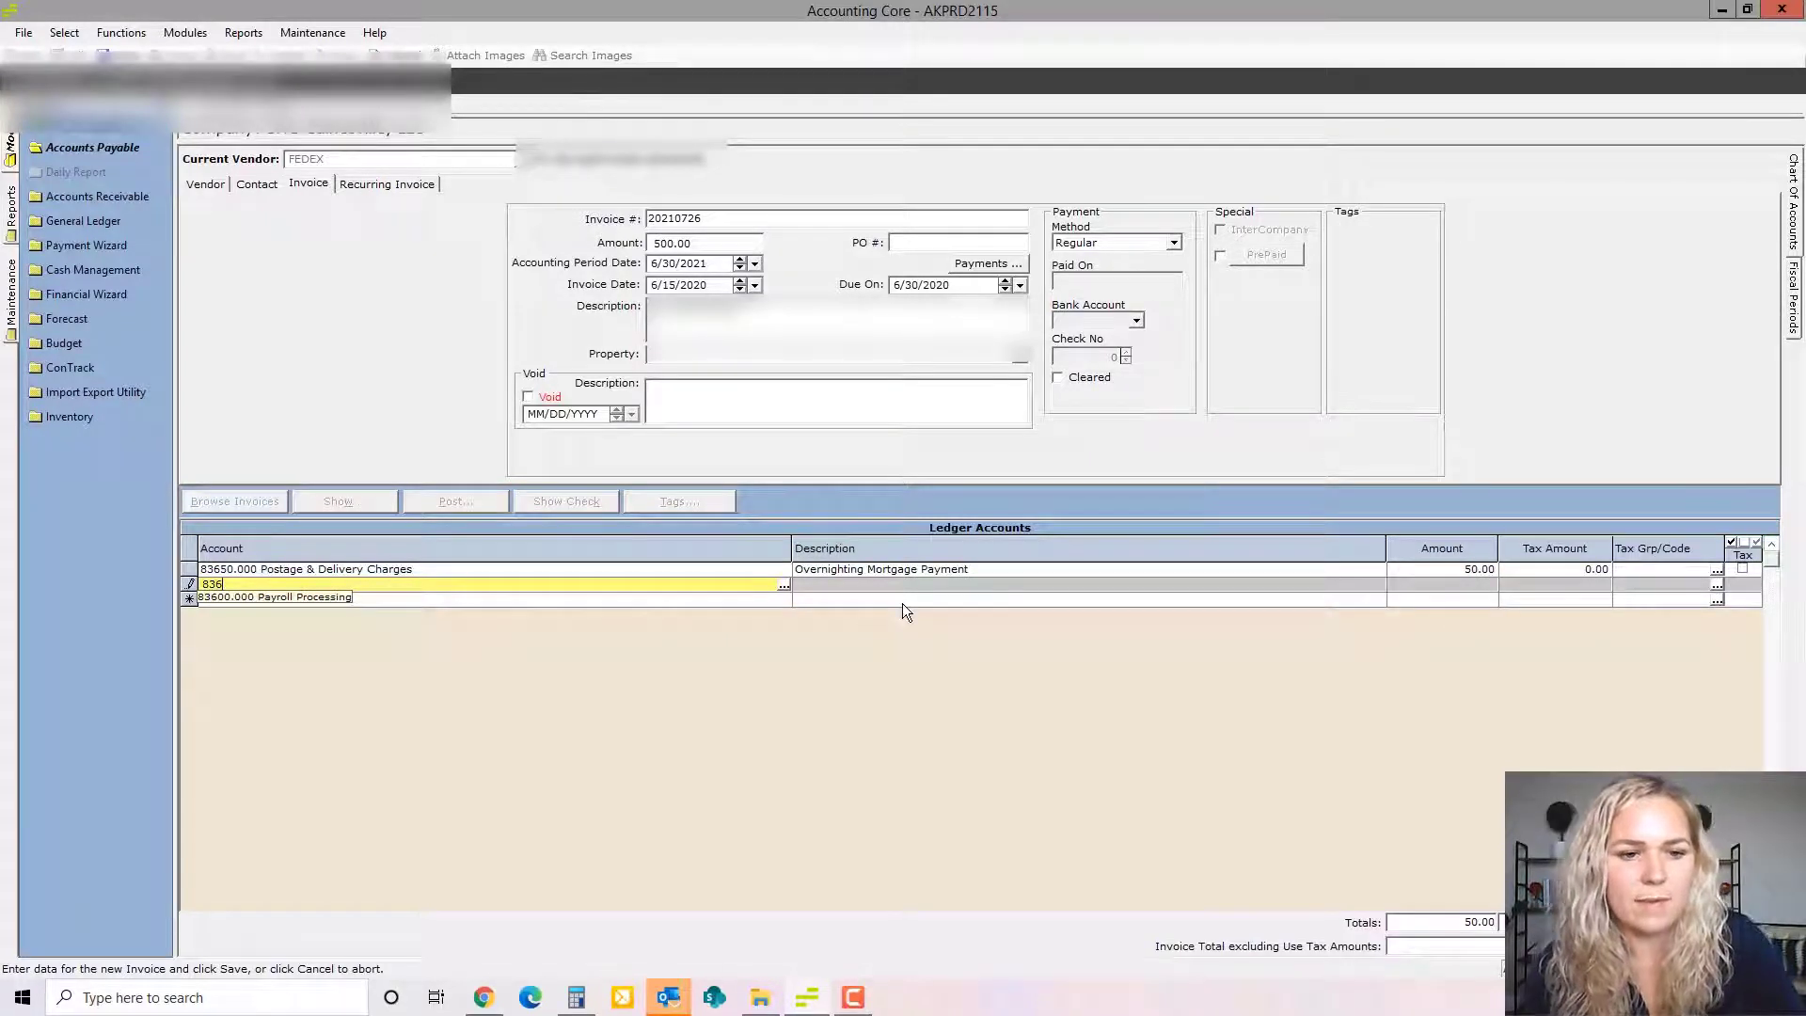
key("Tab")
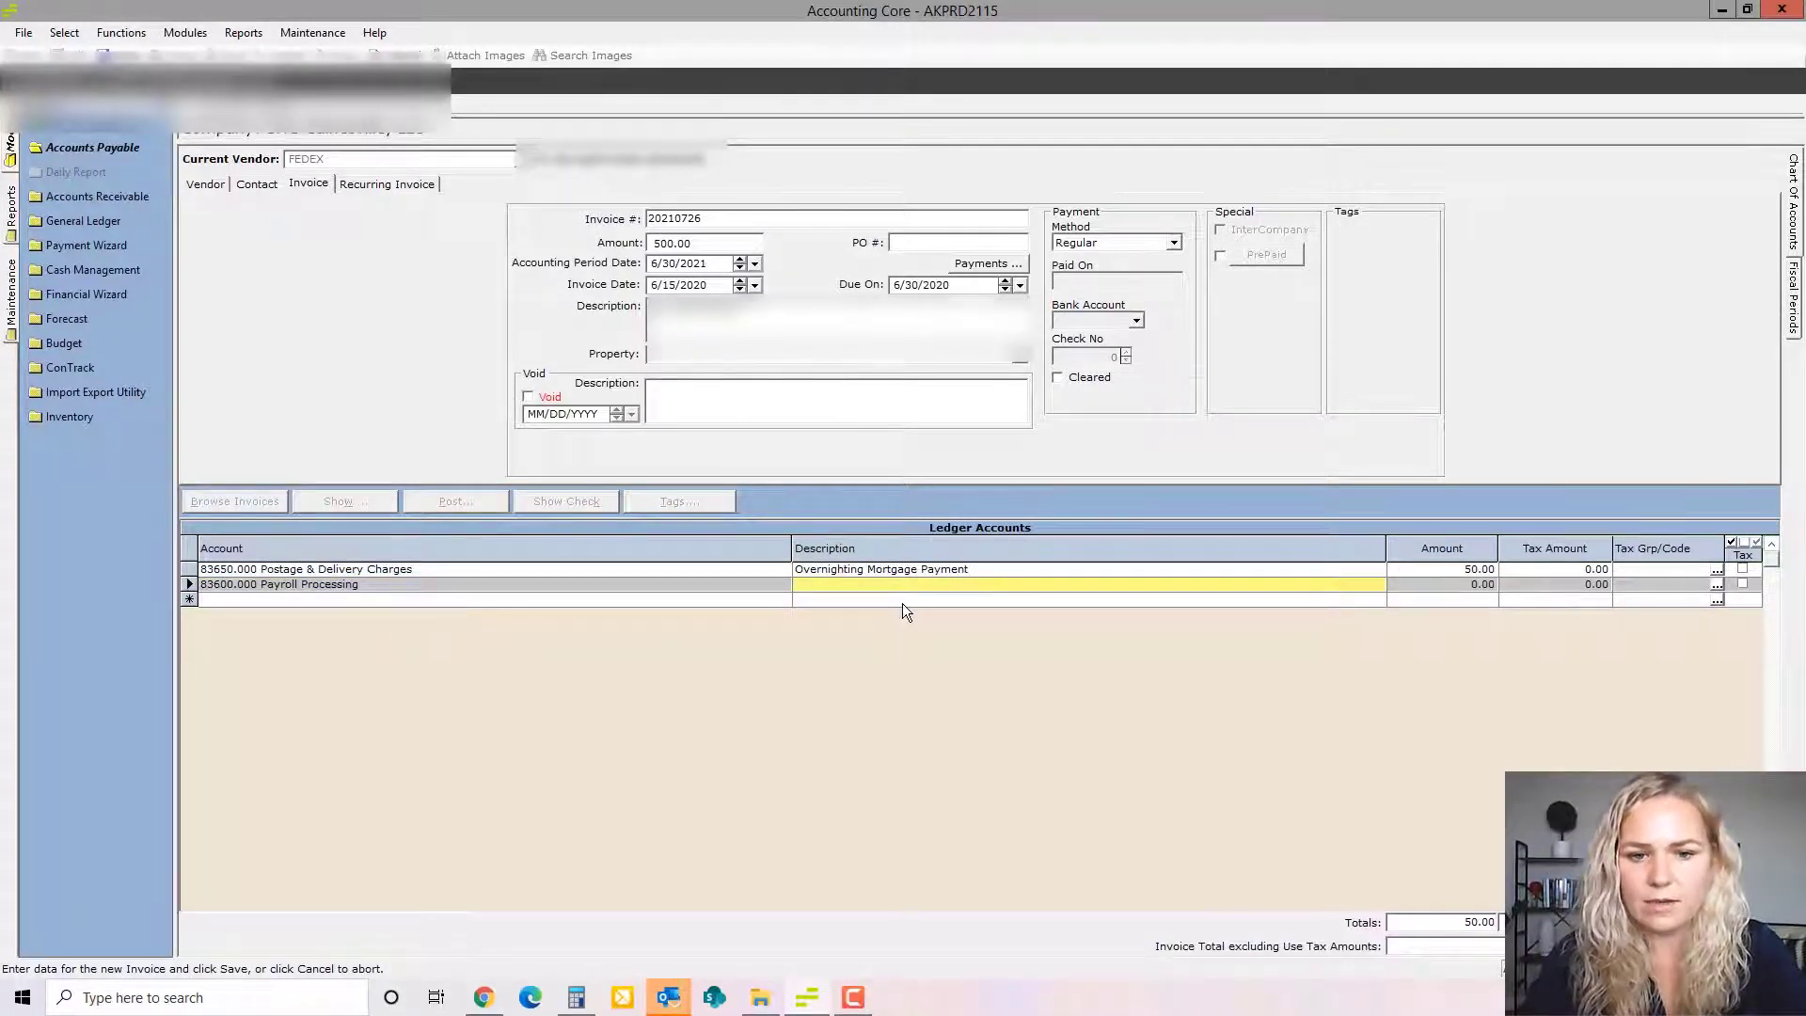
key("Tab")
type("450")
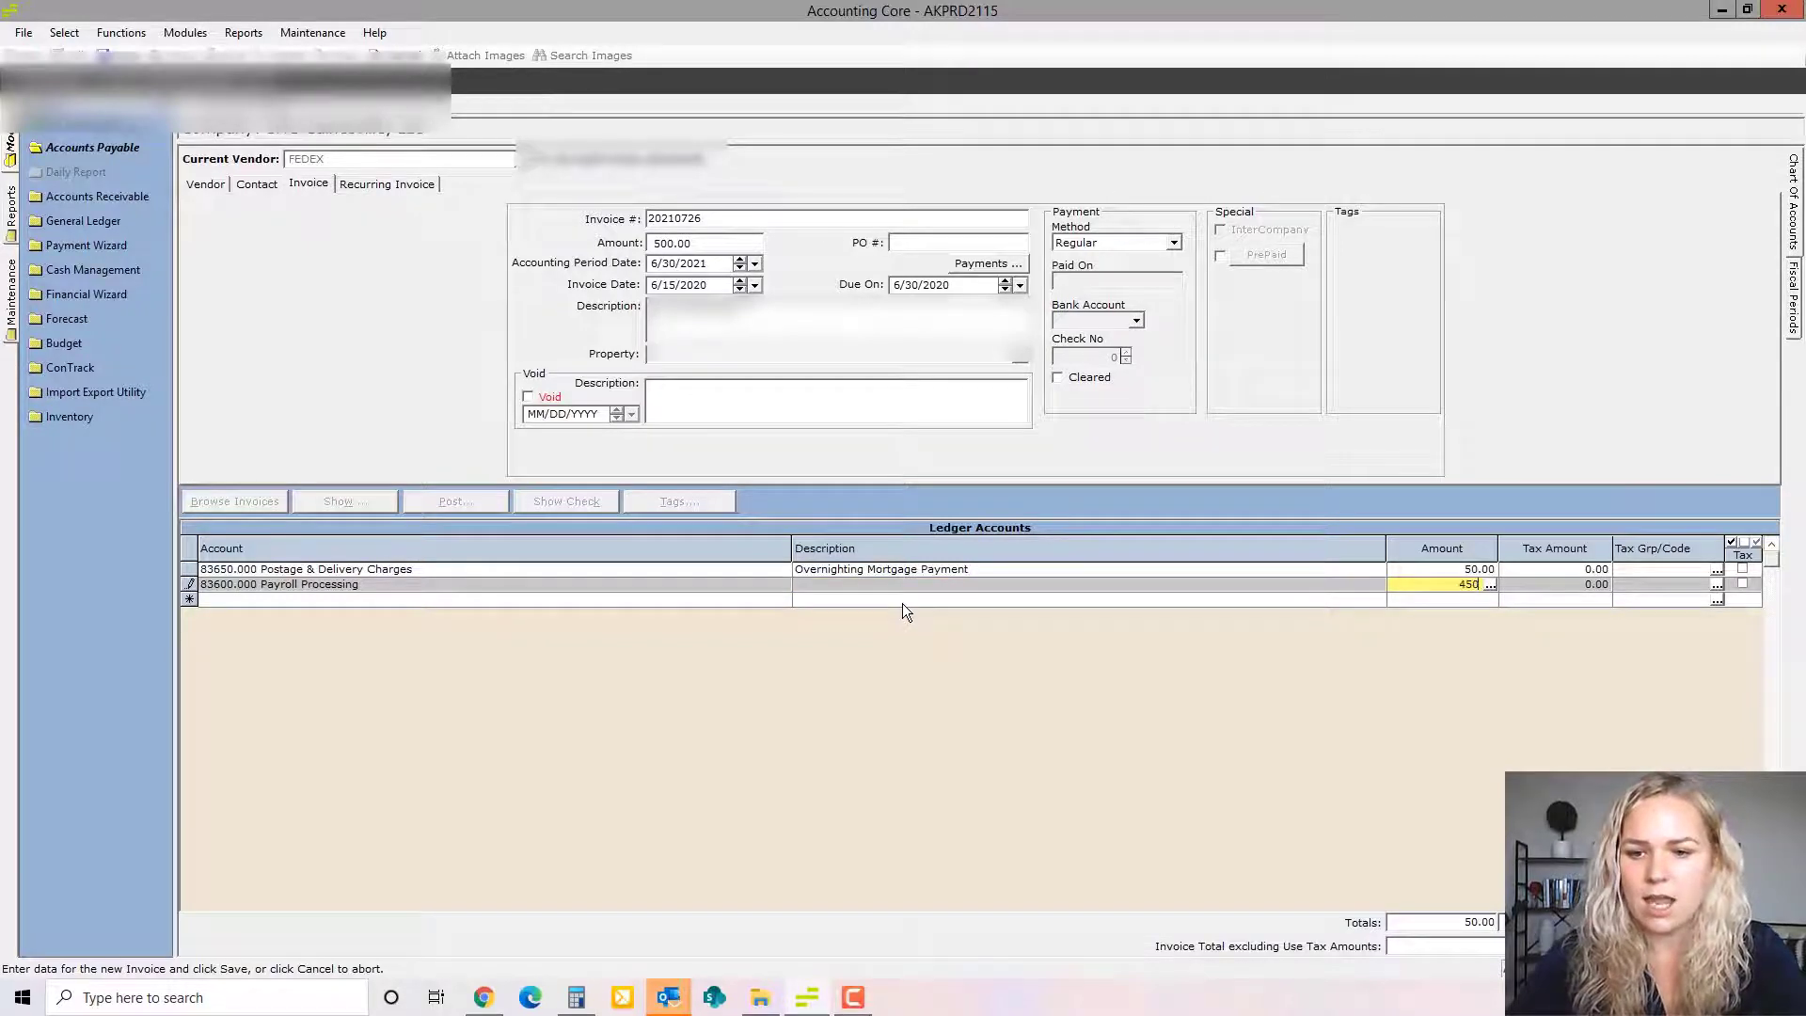
key("Return")
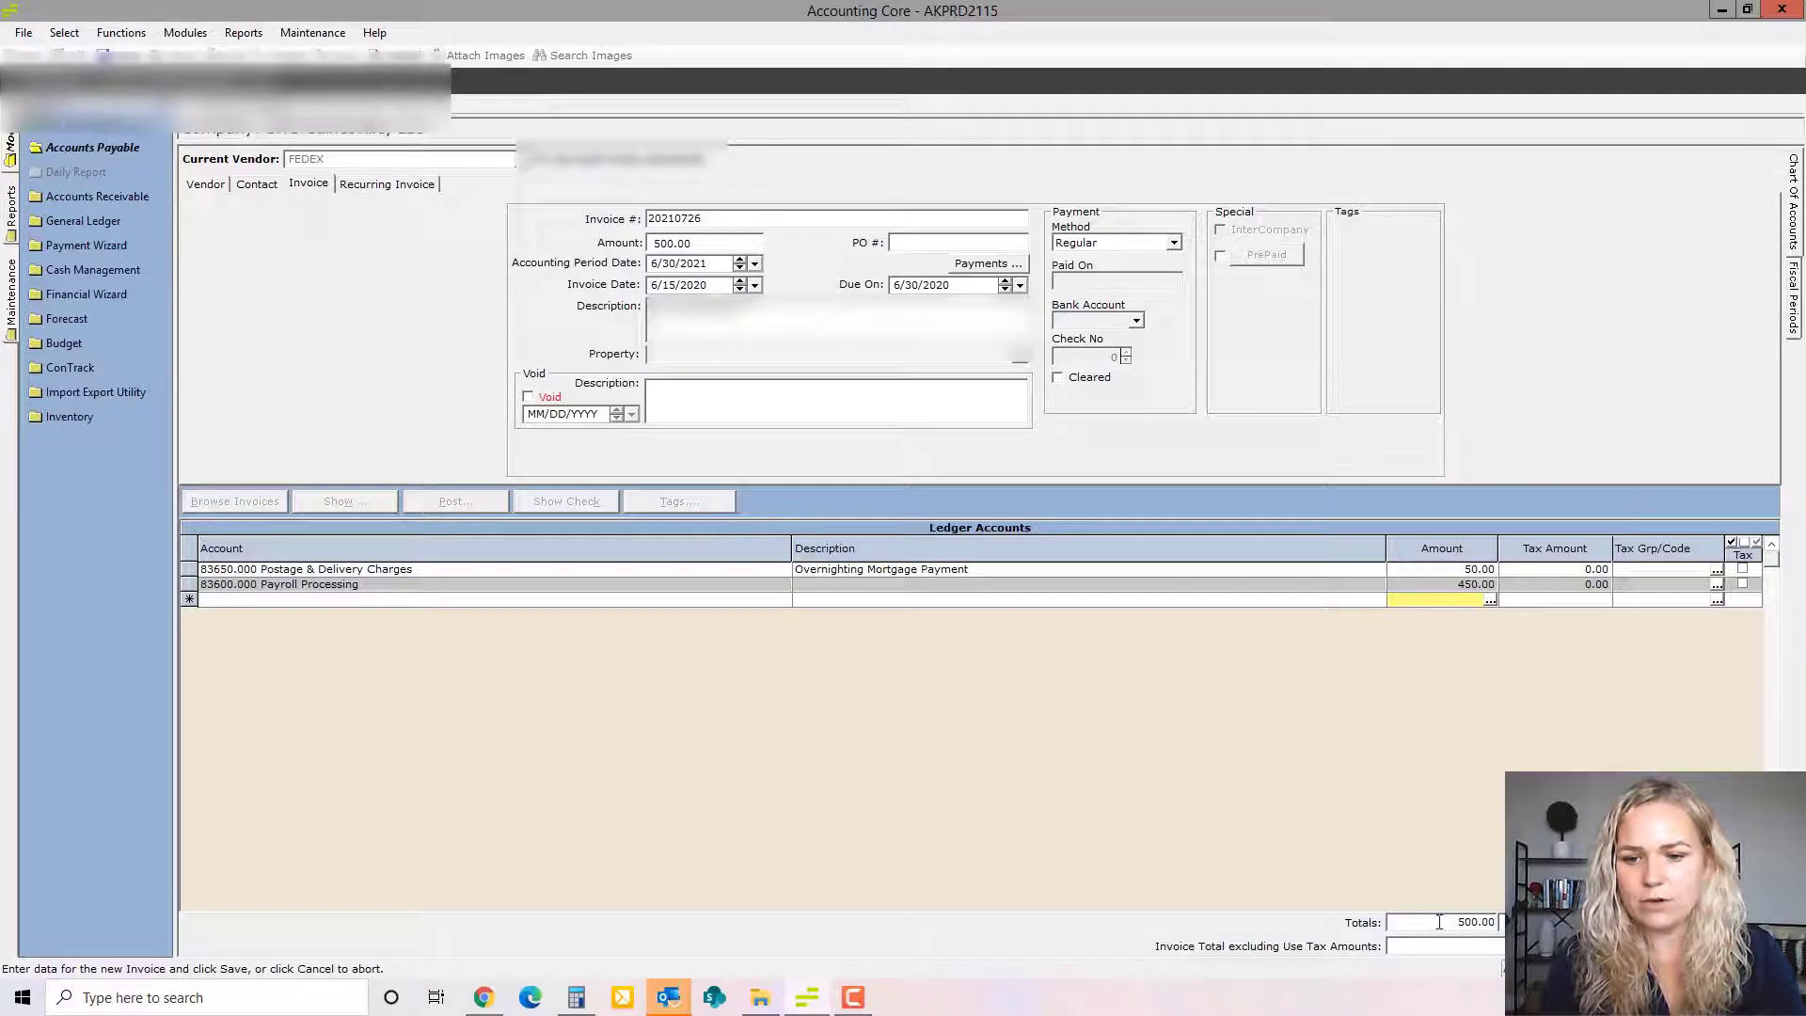
Correct the Payroll Processing amount from 300 back to 450.00 and save the invoice.
left_click(1456, 584)
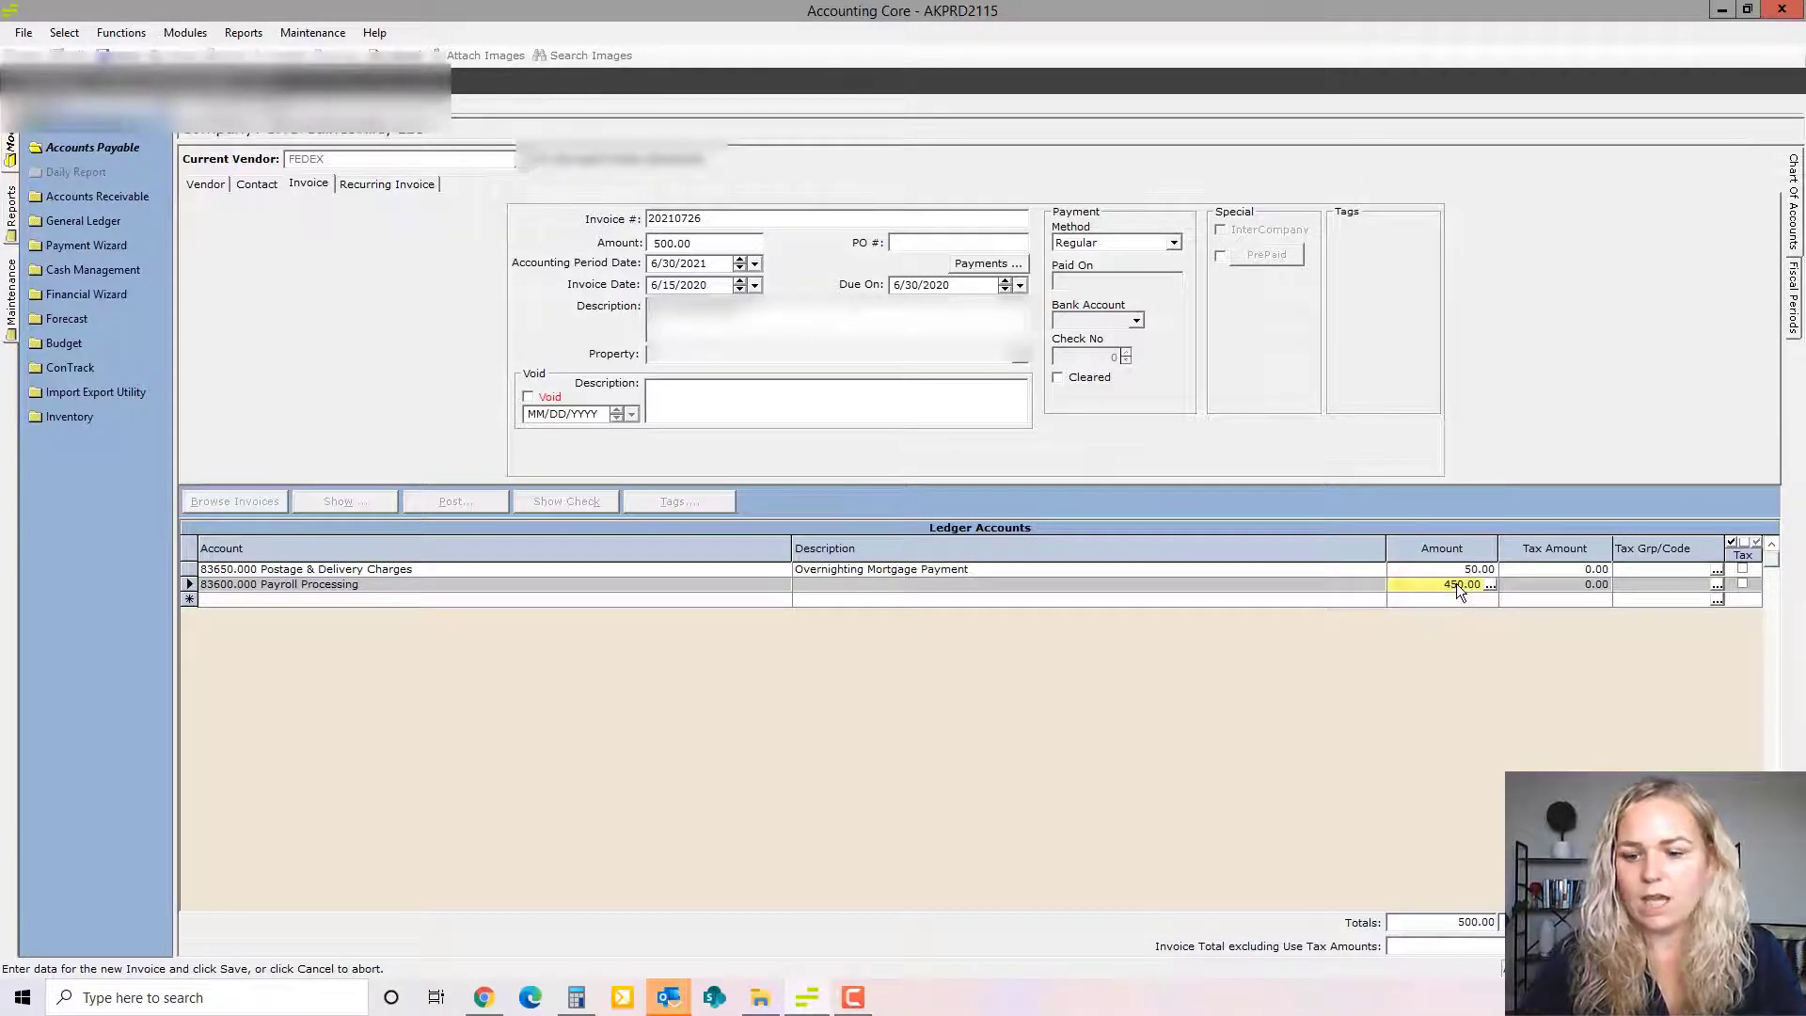
key("Return")
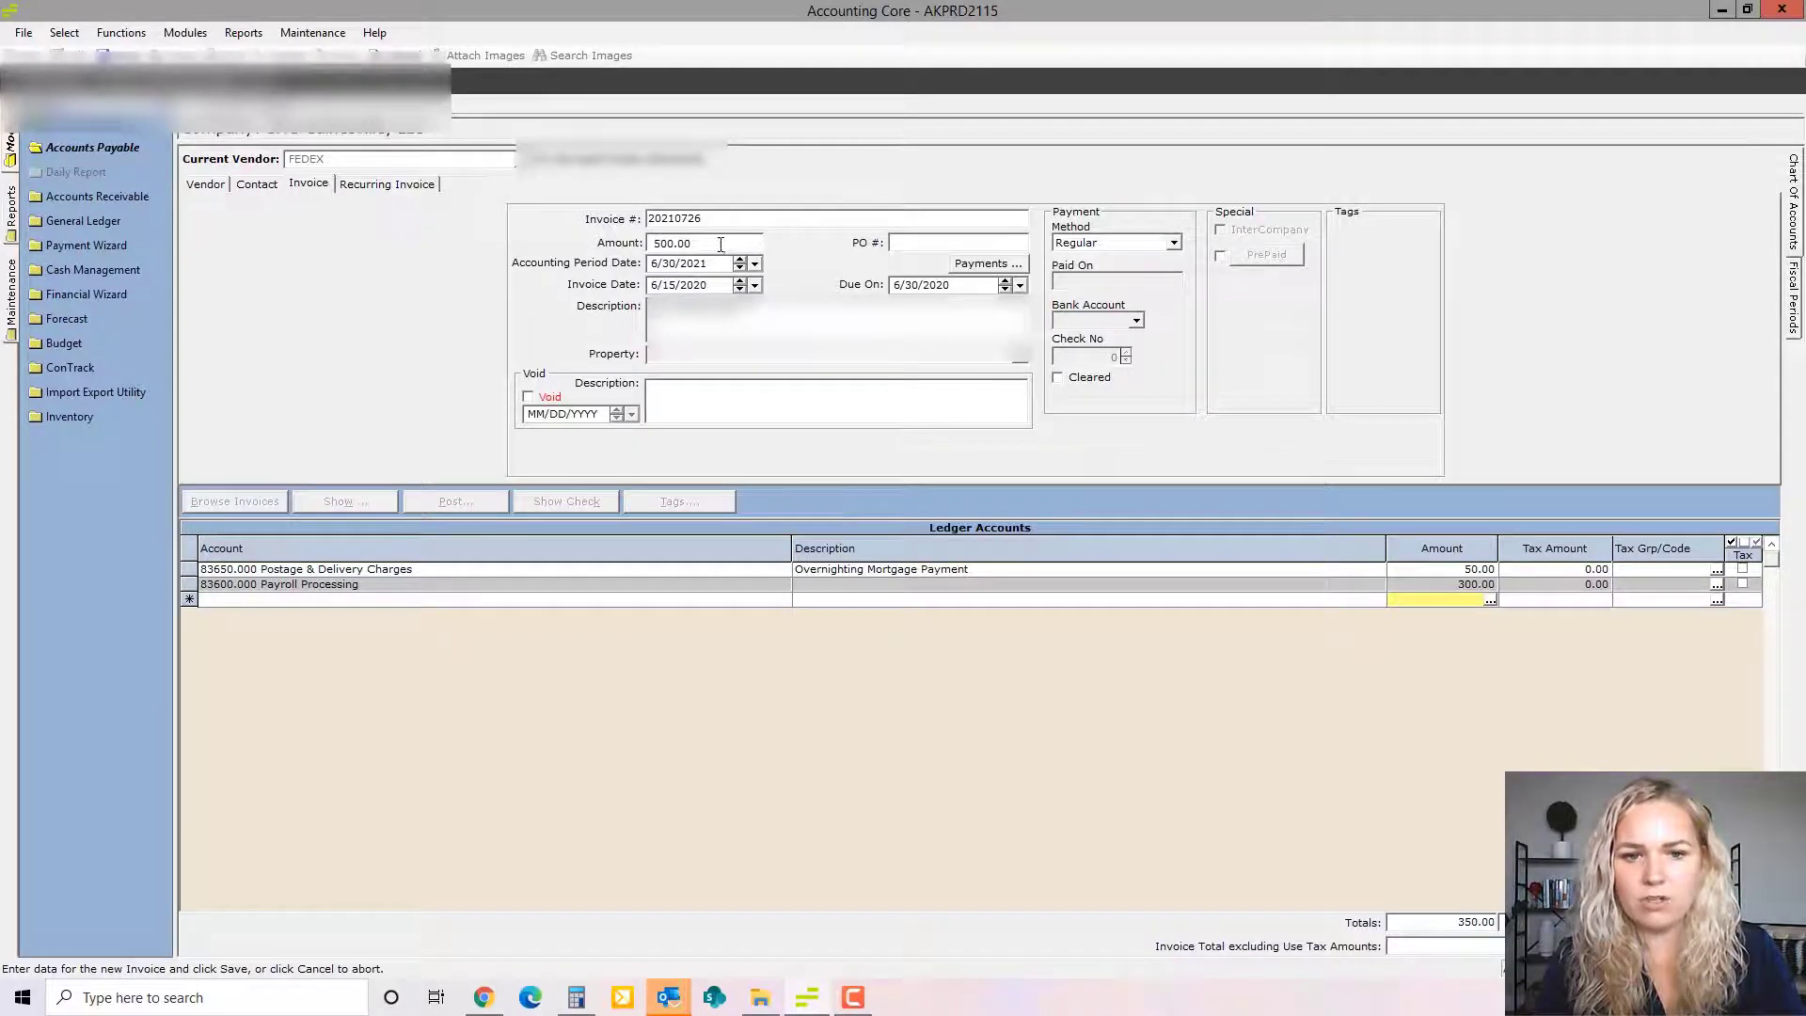
left_click(720, 601)
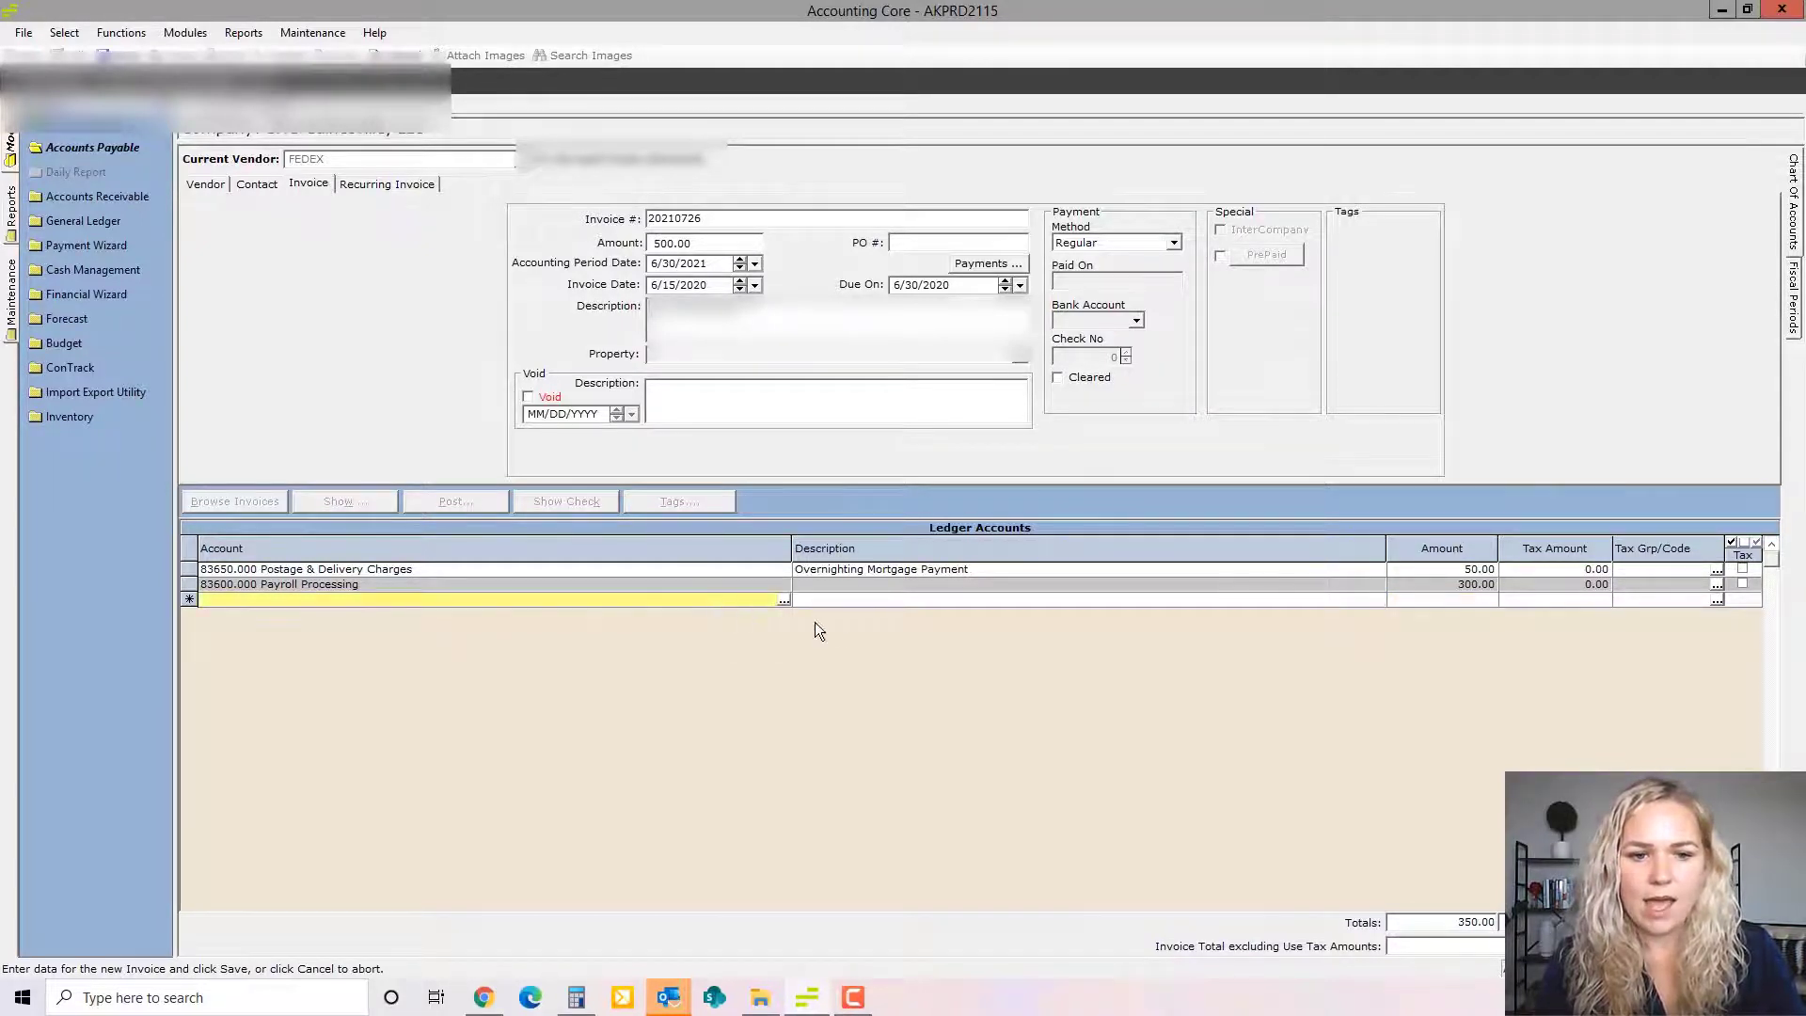
left_click(1454, 585)
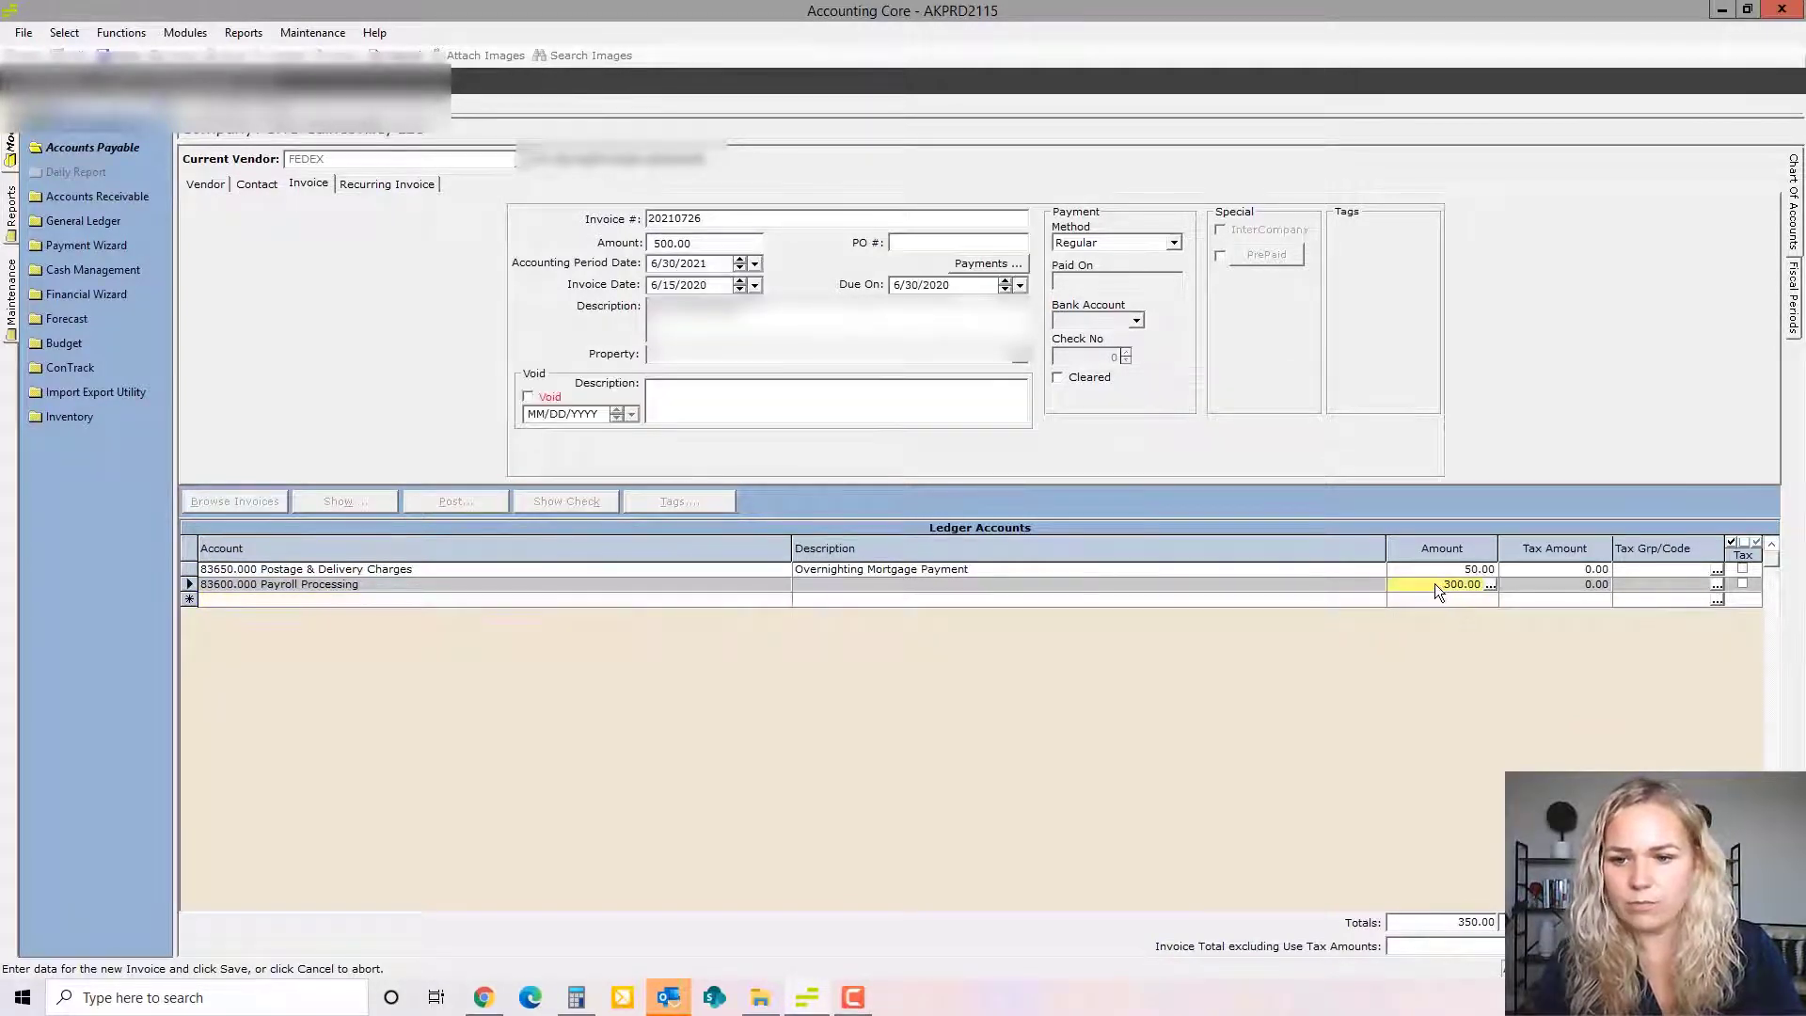
type("450")
key("Return")
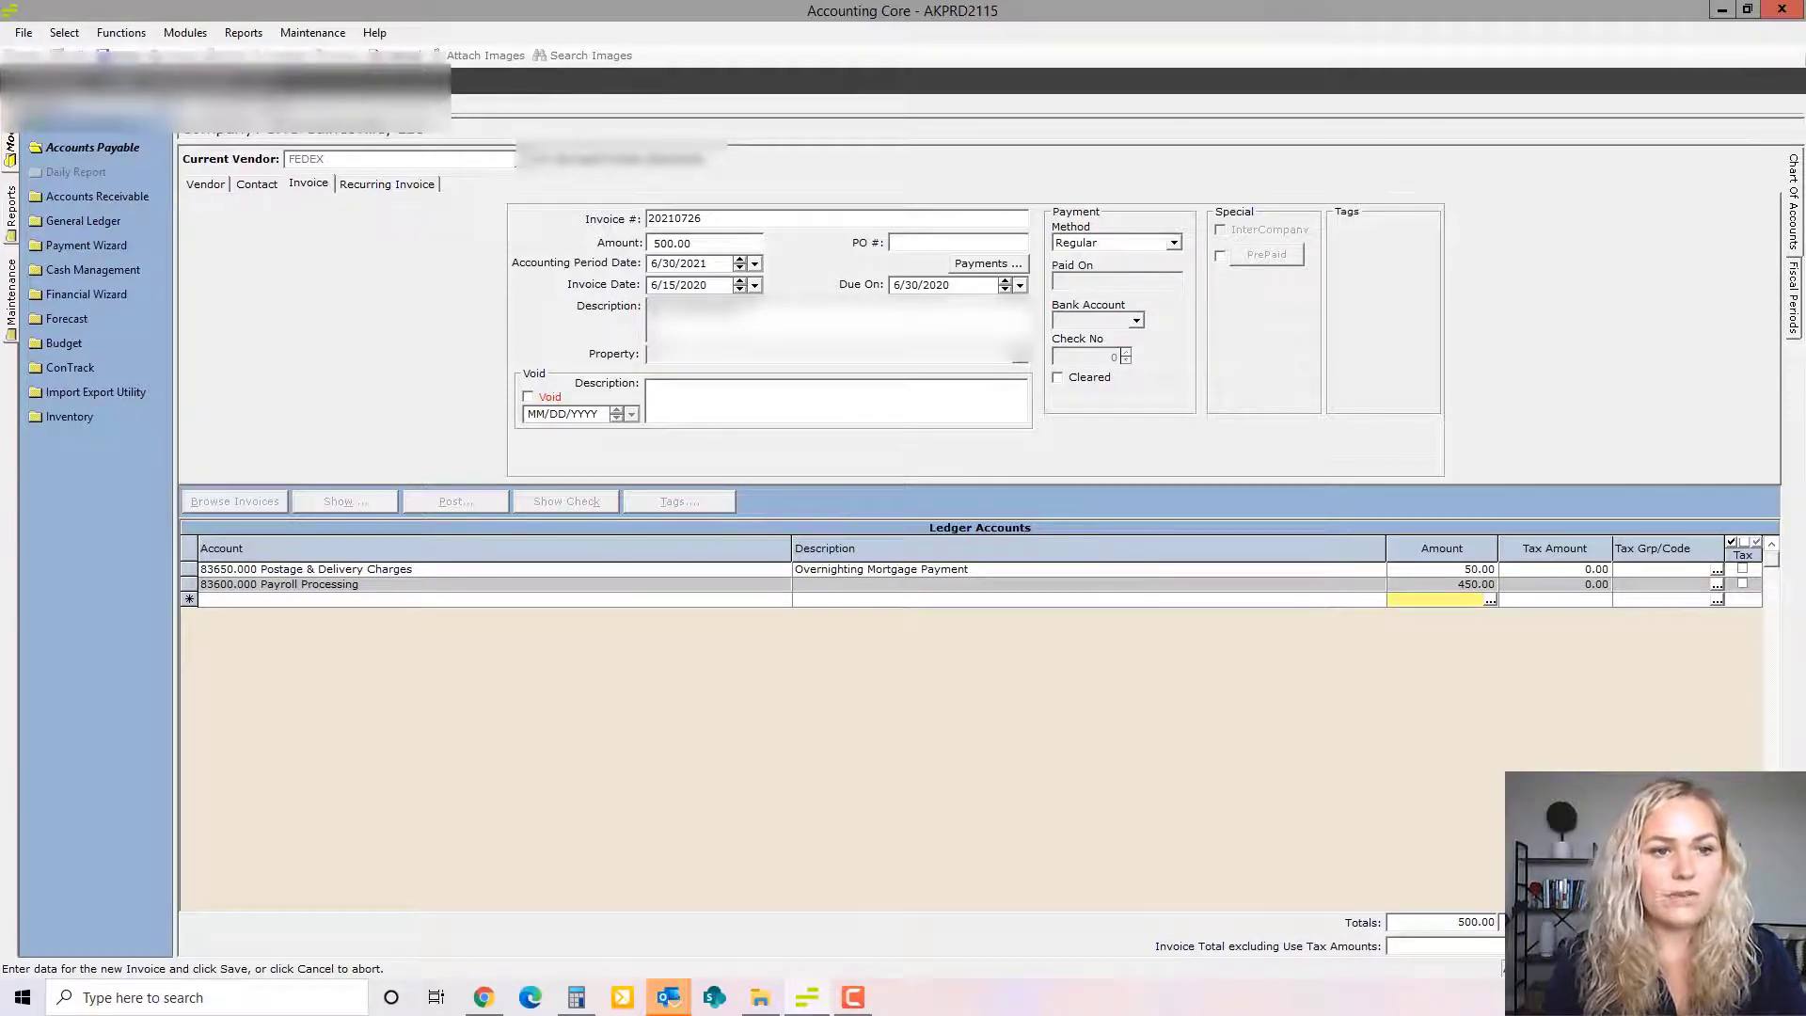
left_click(118, 53)
Clear the validation warning and browse pre-scanned documents for invoice 20210726.
key("Return")
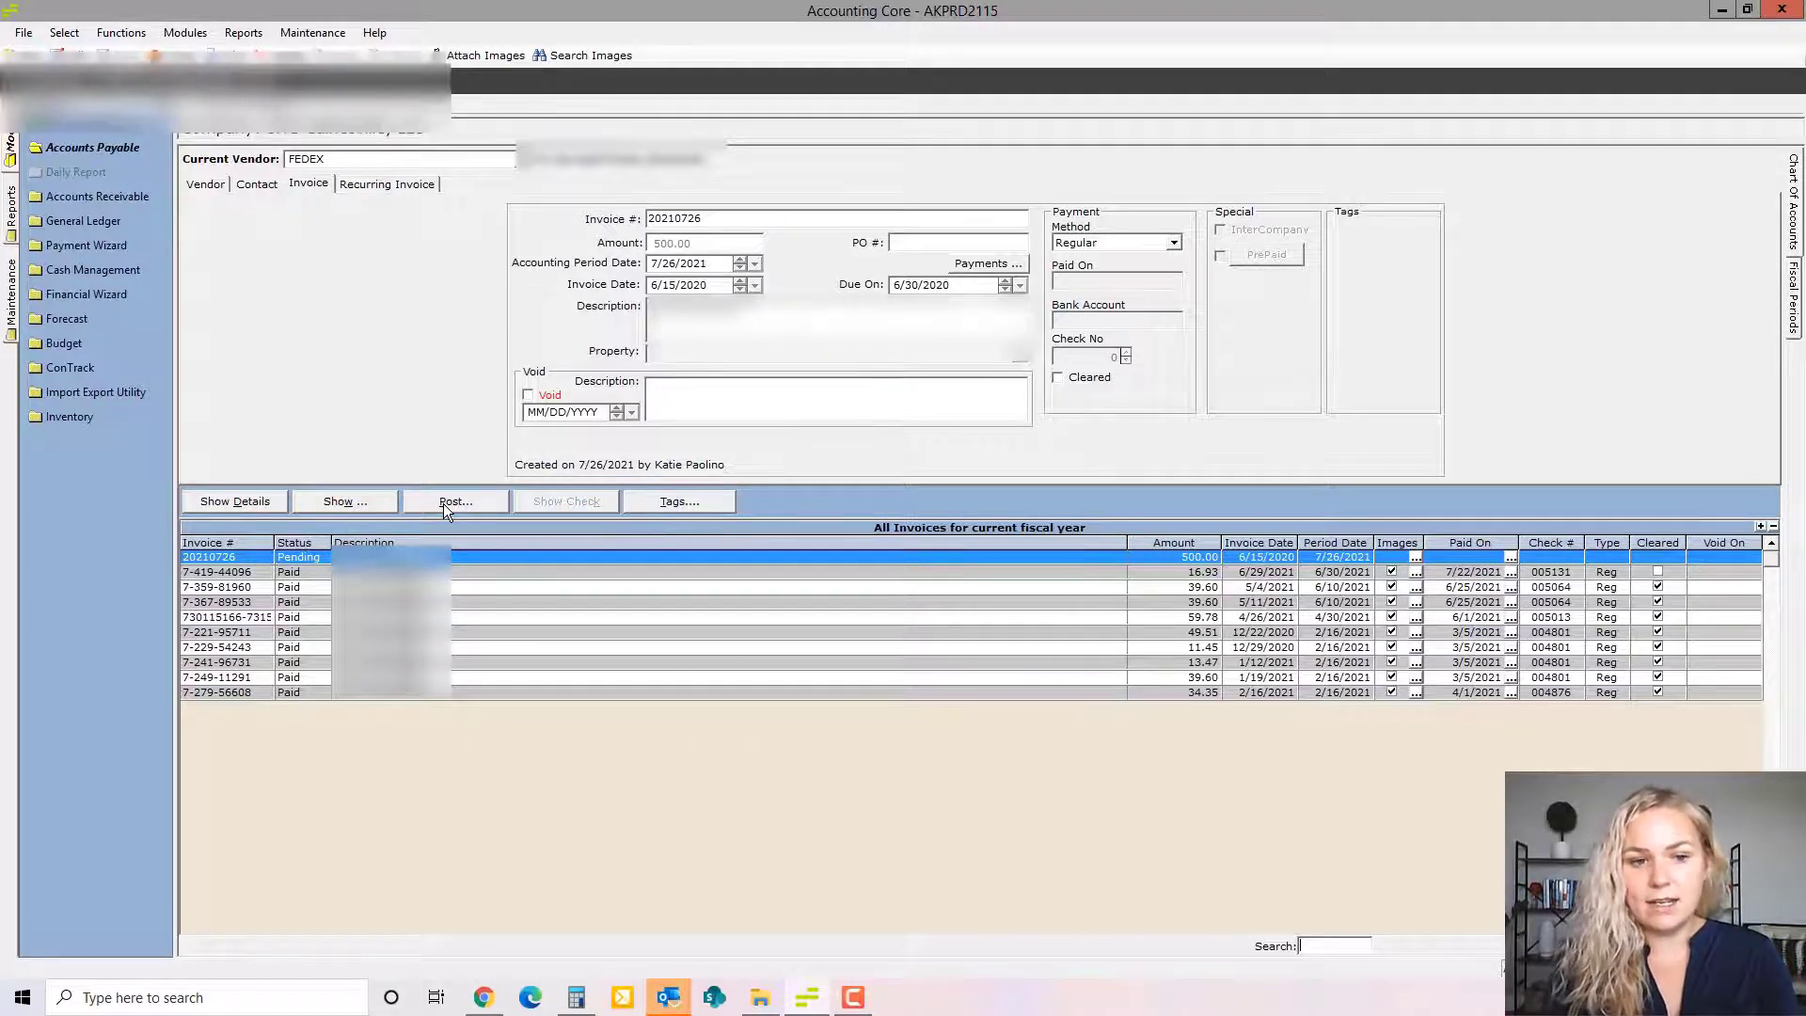
left_click(462, 60)
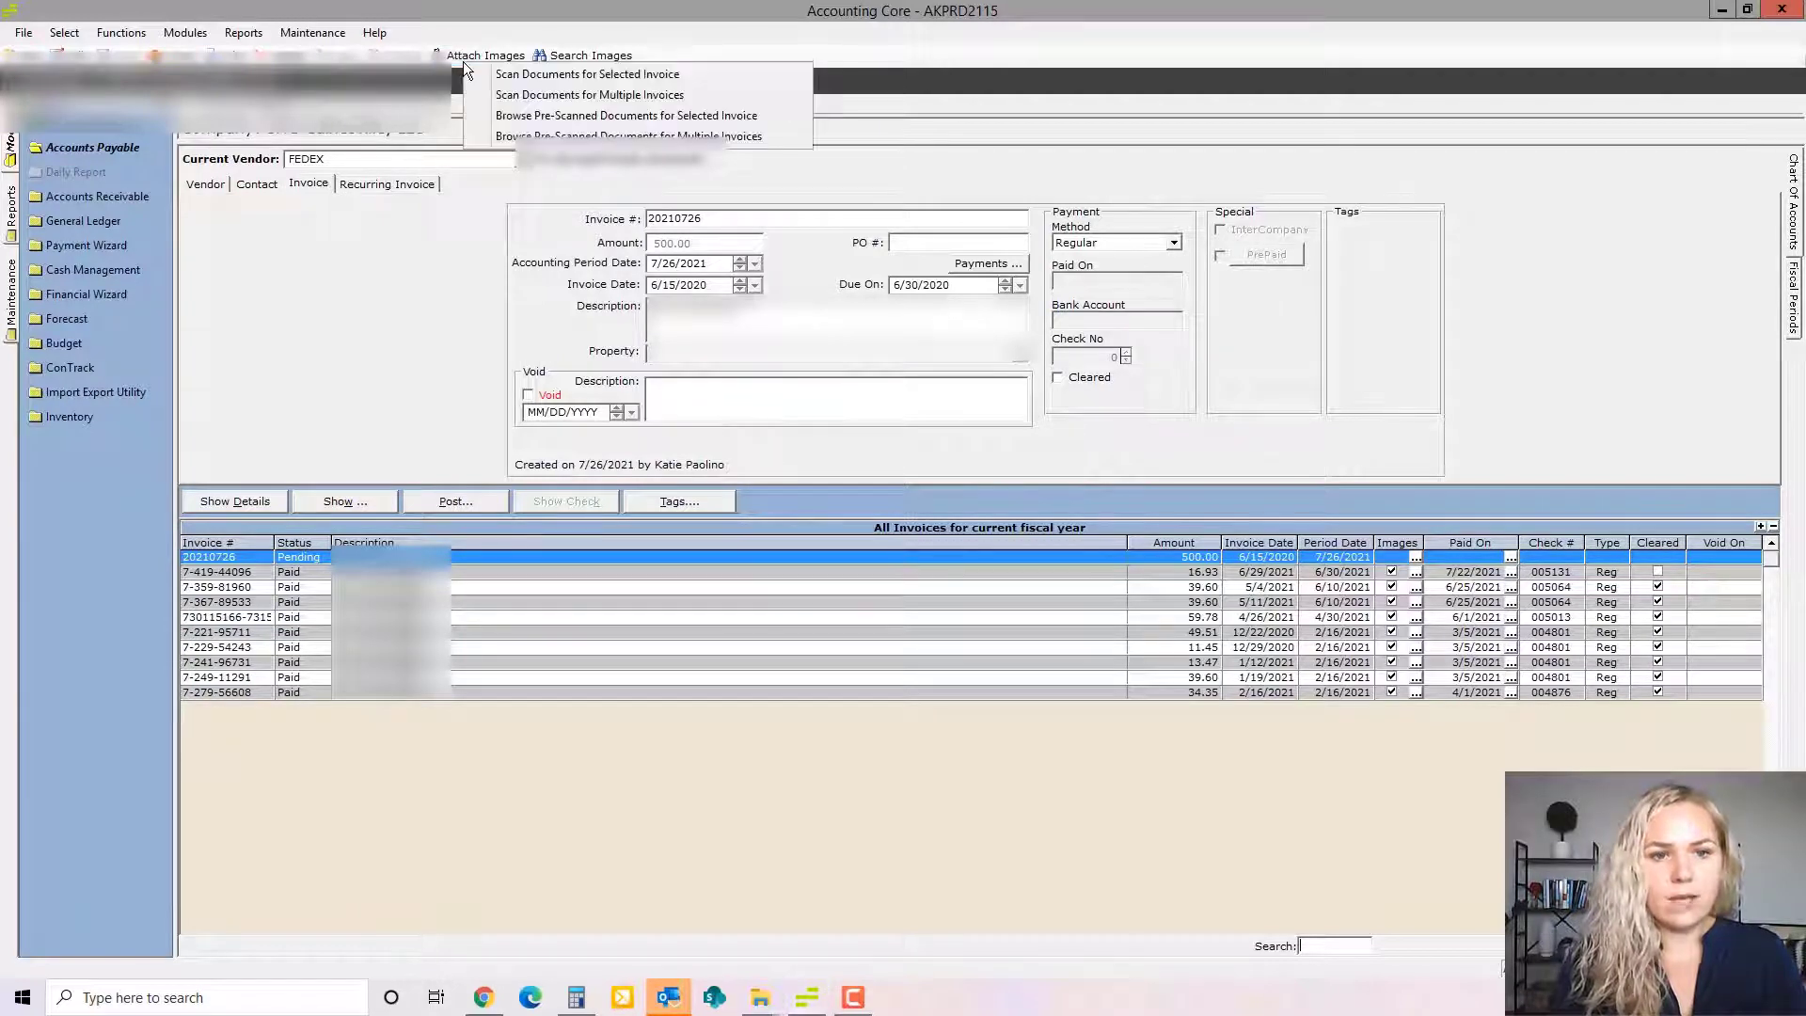
left_click(501, 115)
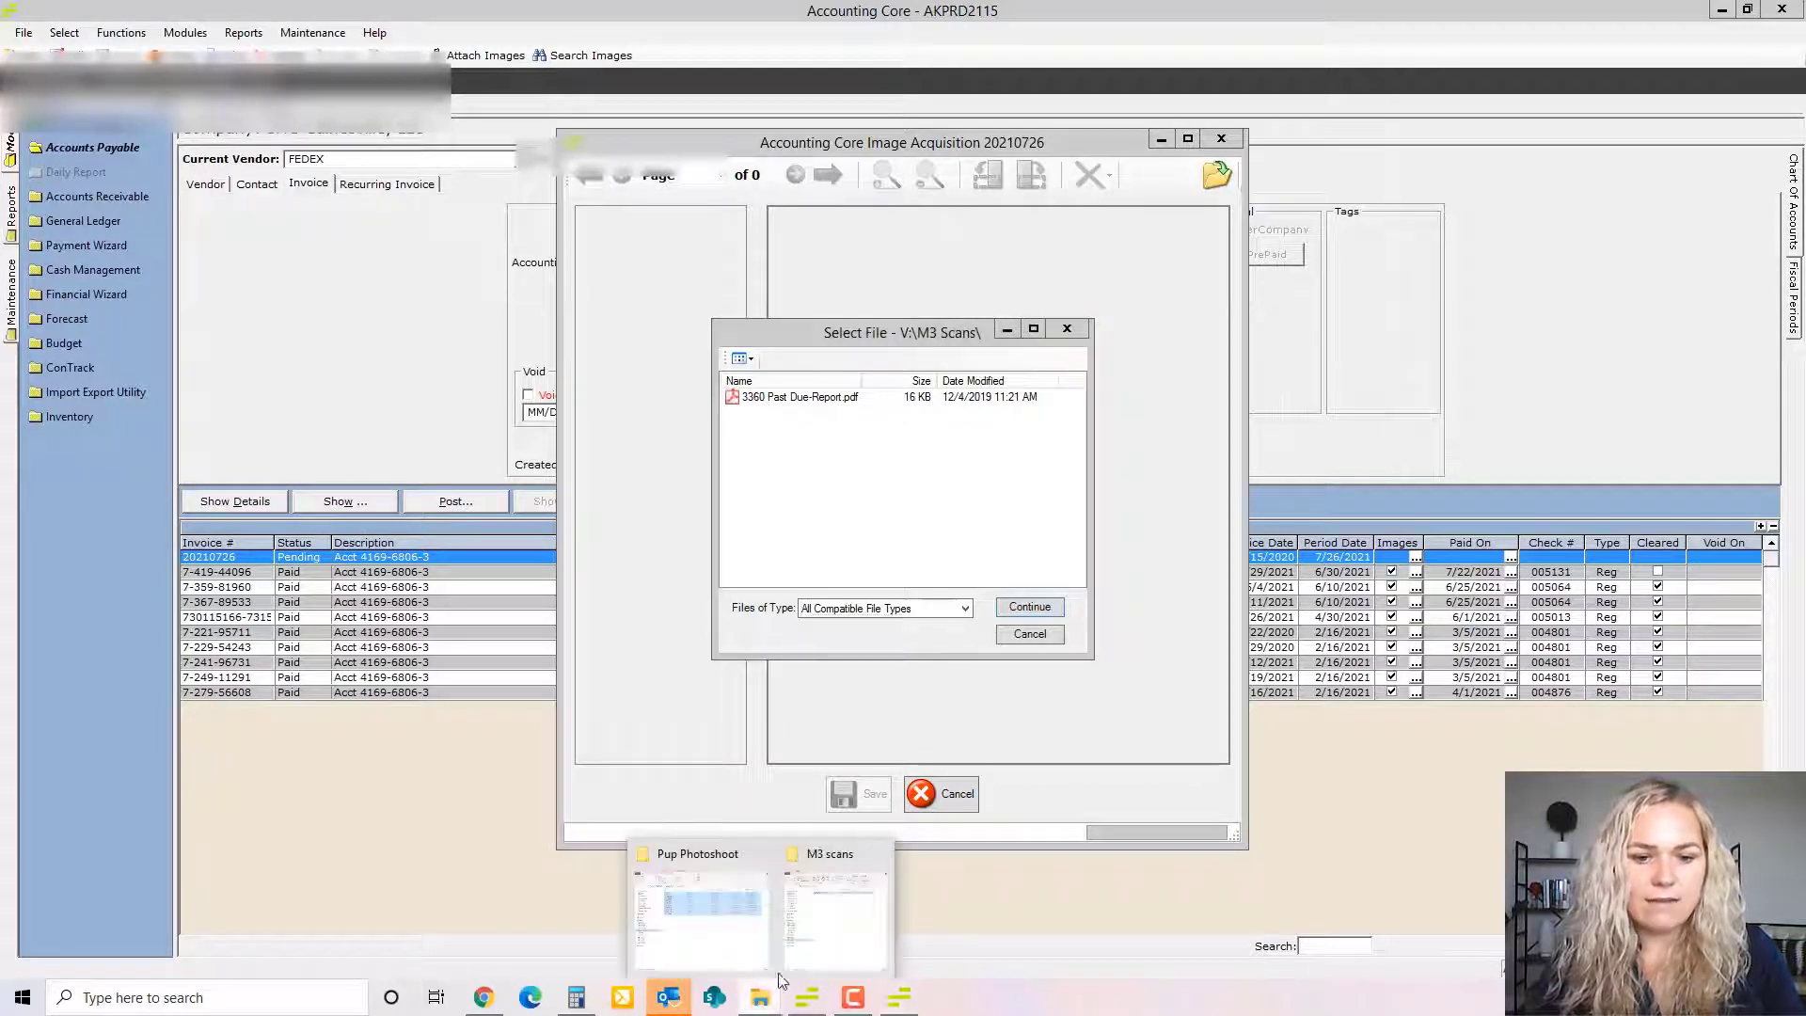
left_click(759, 996)
left_click(611, 185)
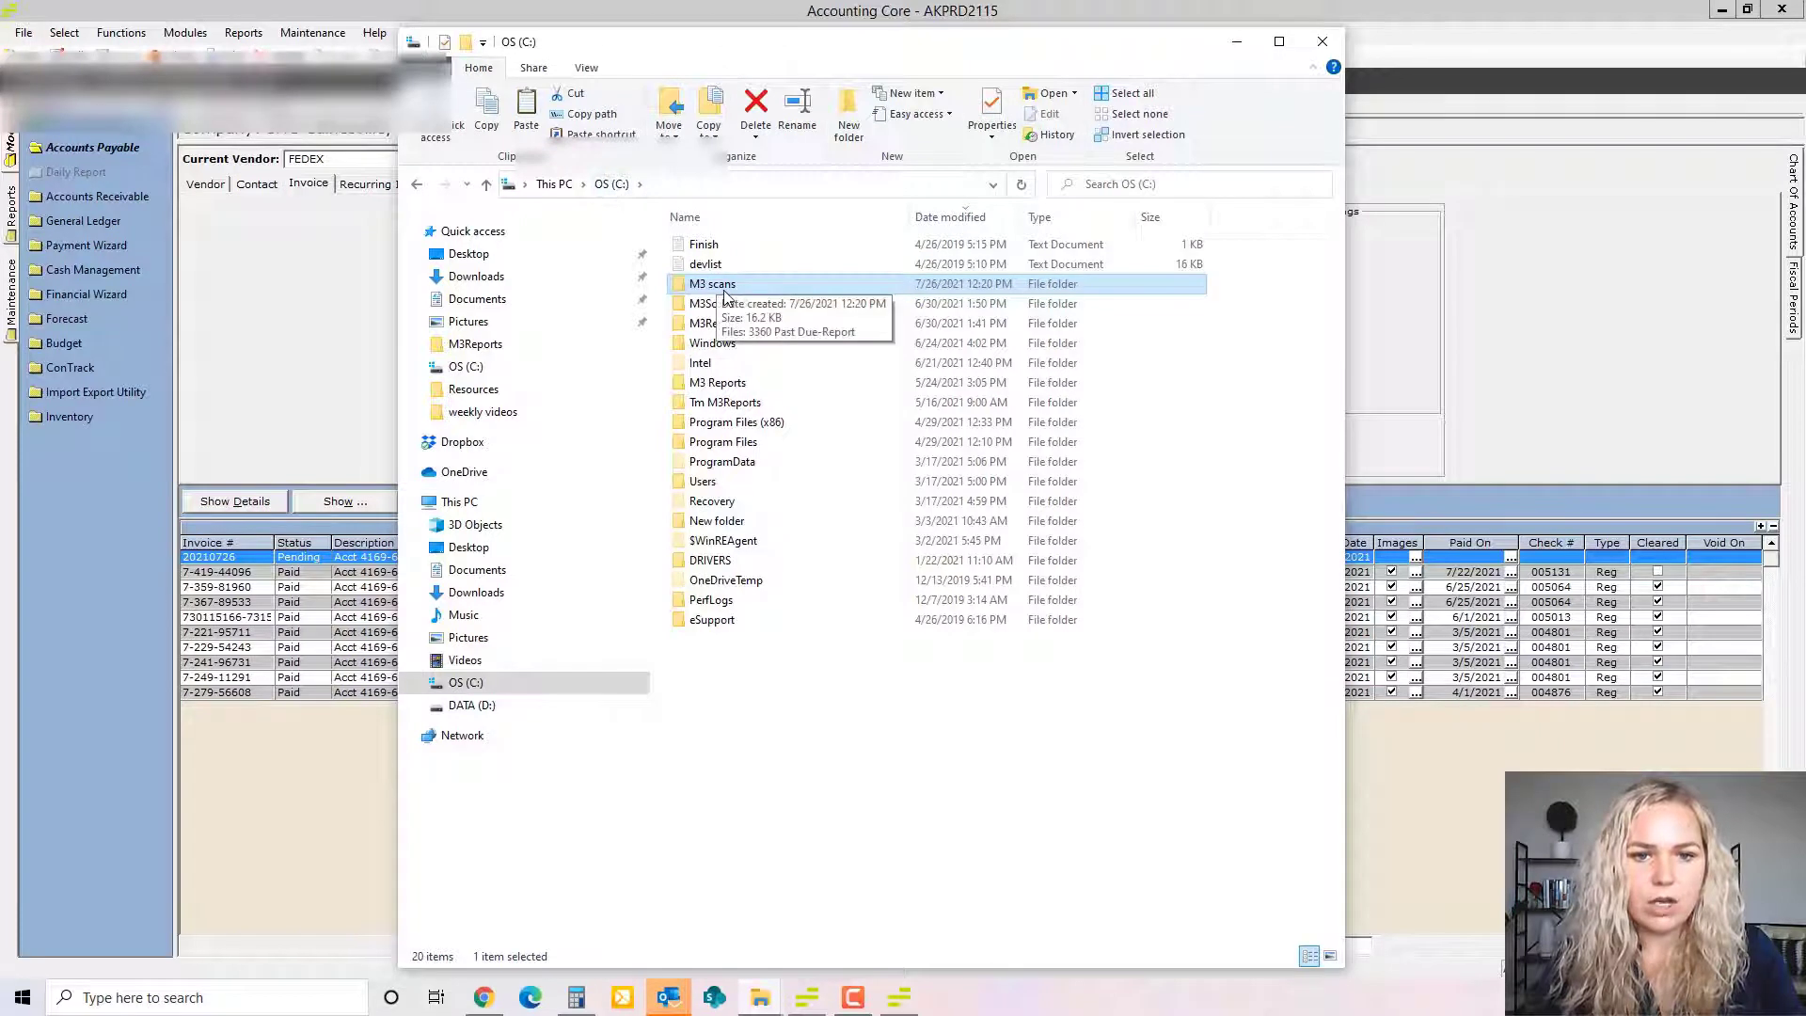
right_click(763, 782)
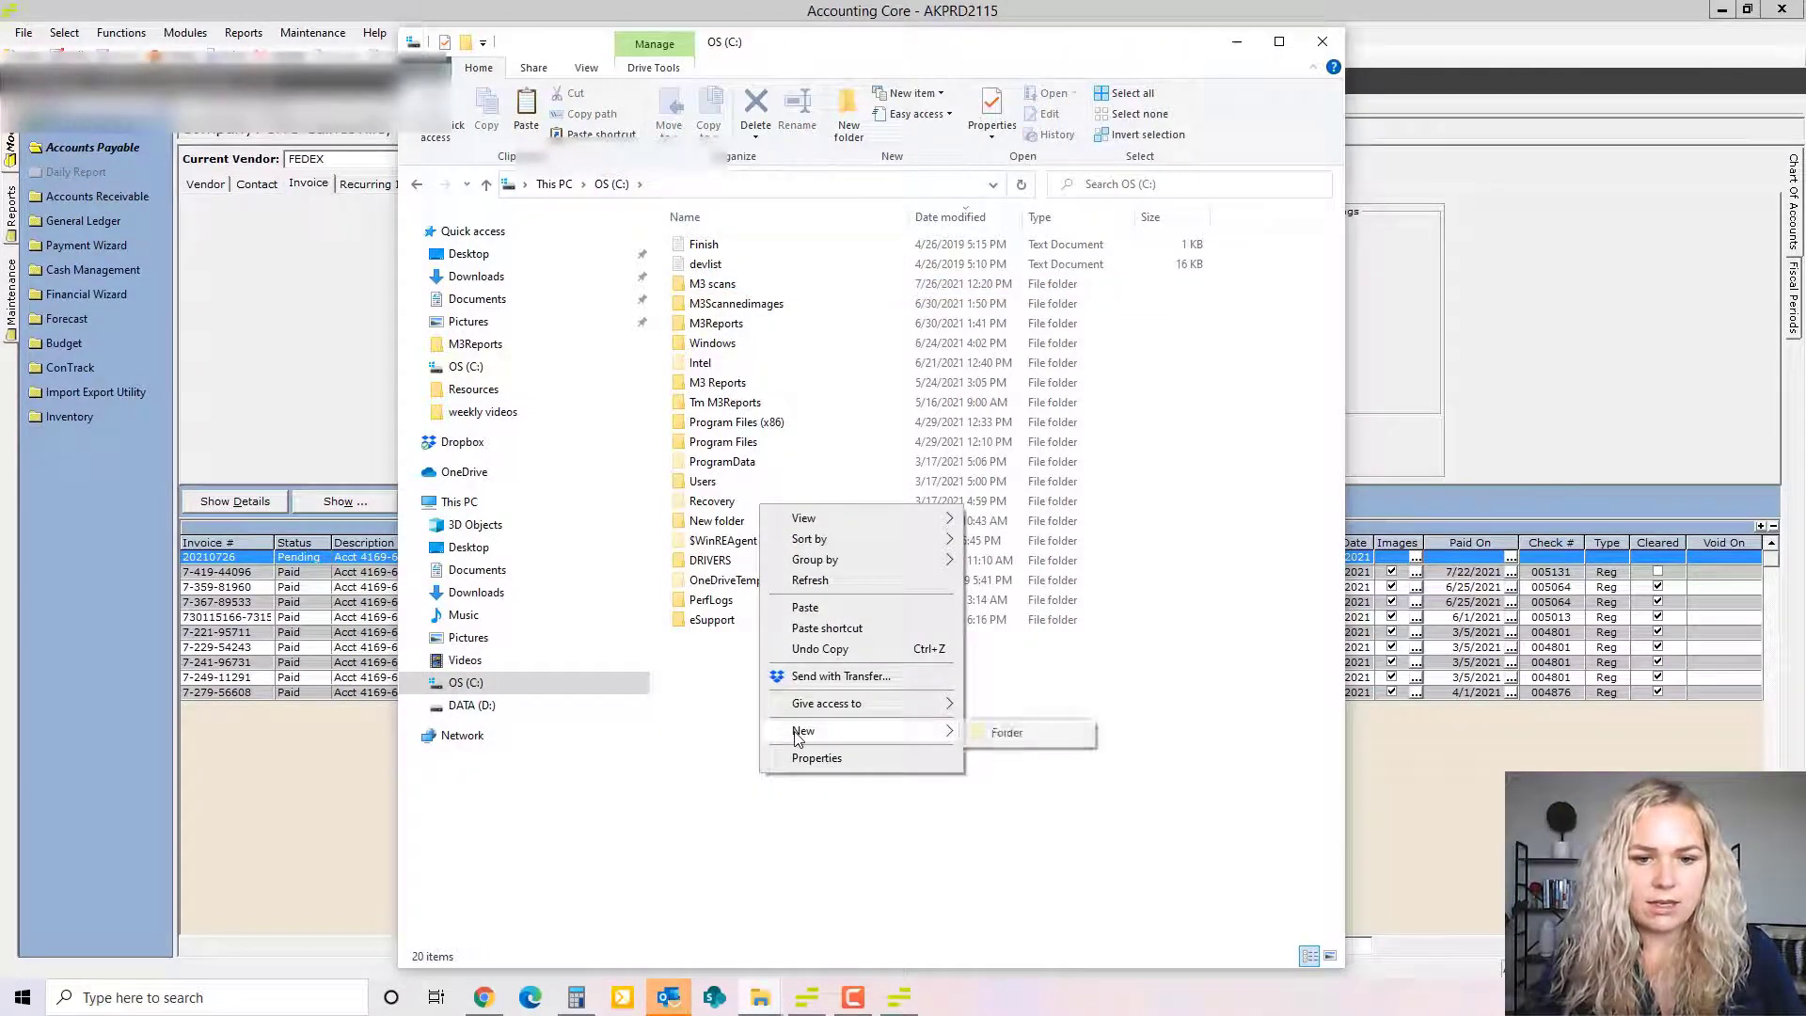
mouse_move(952, 731)
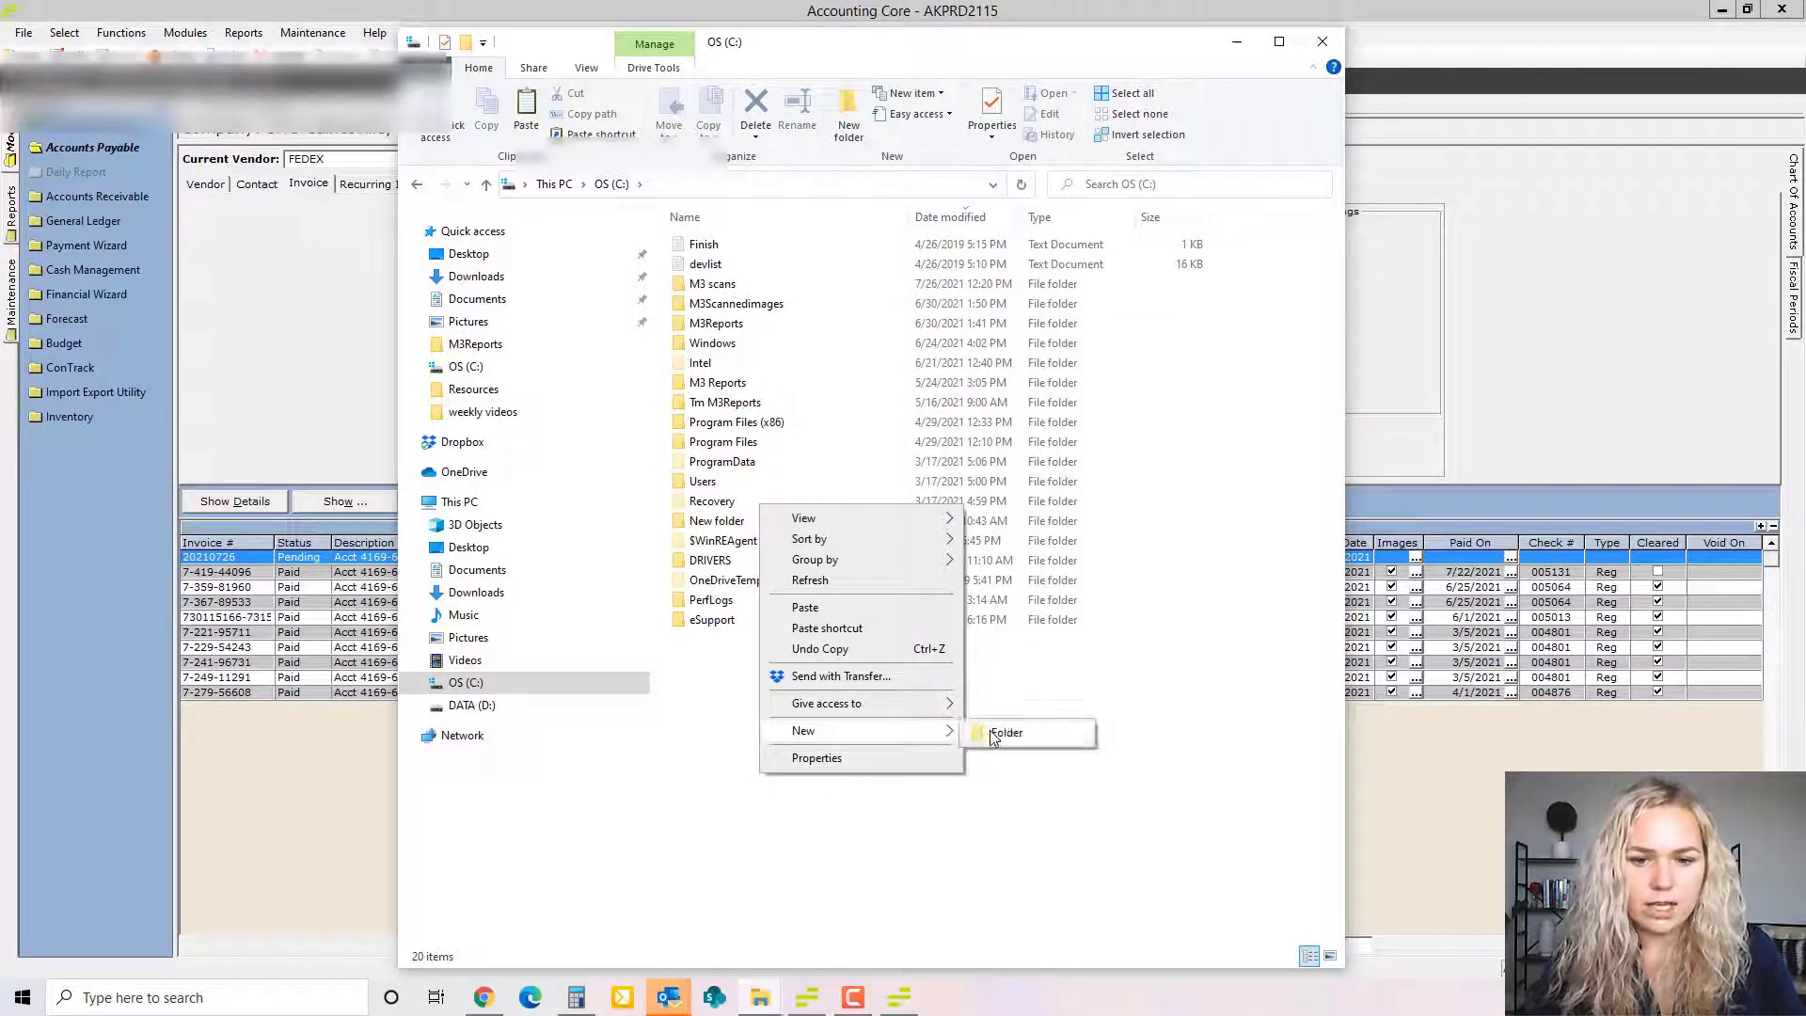
left_click(748, 682)
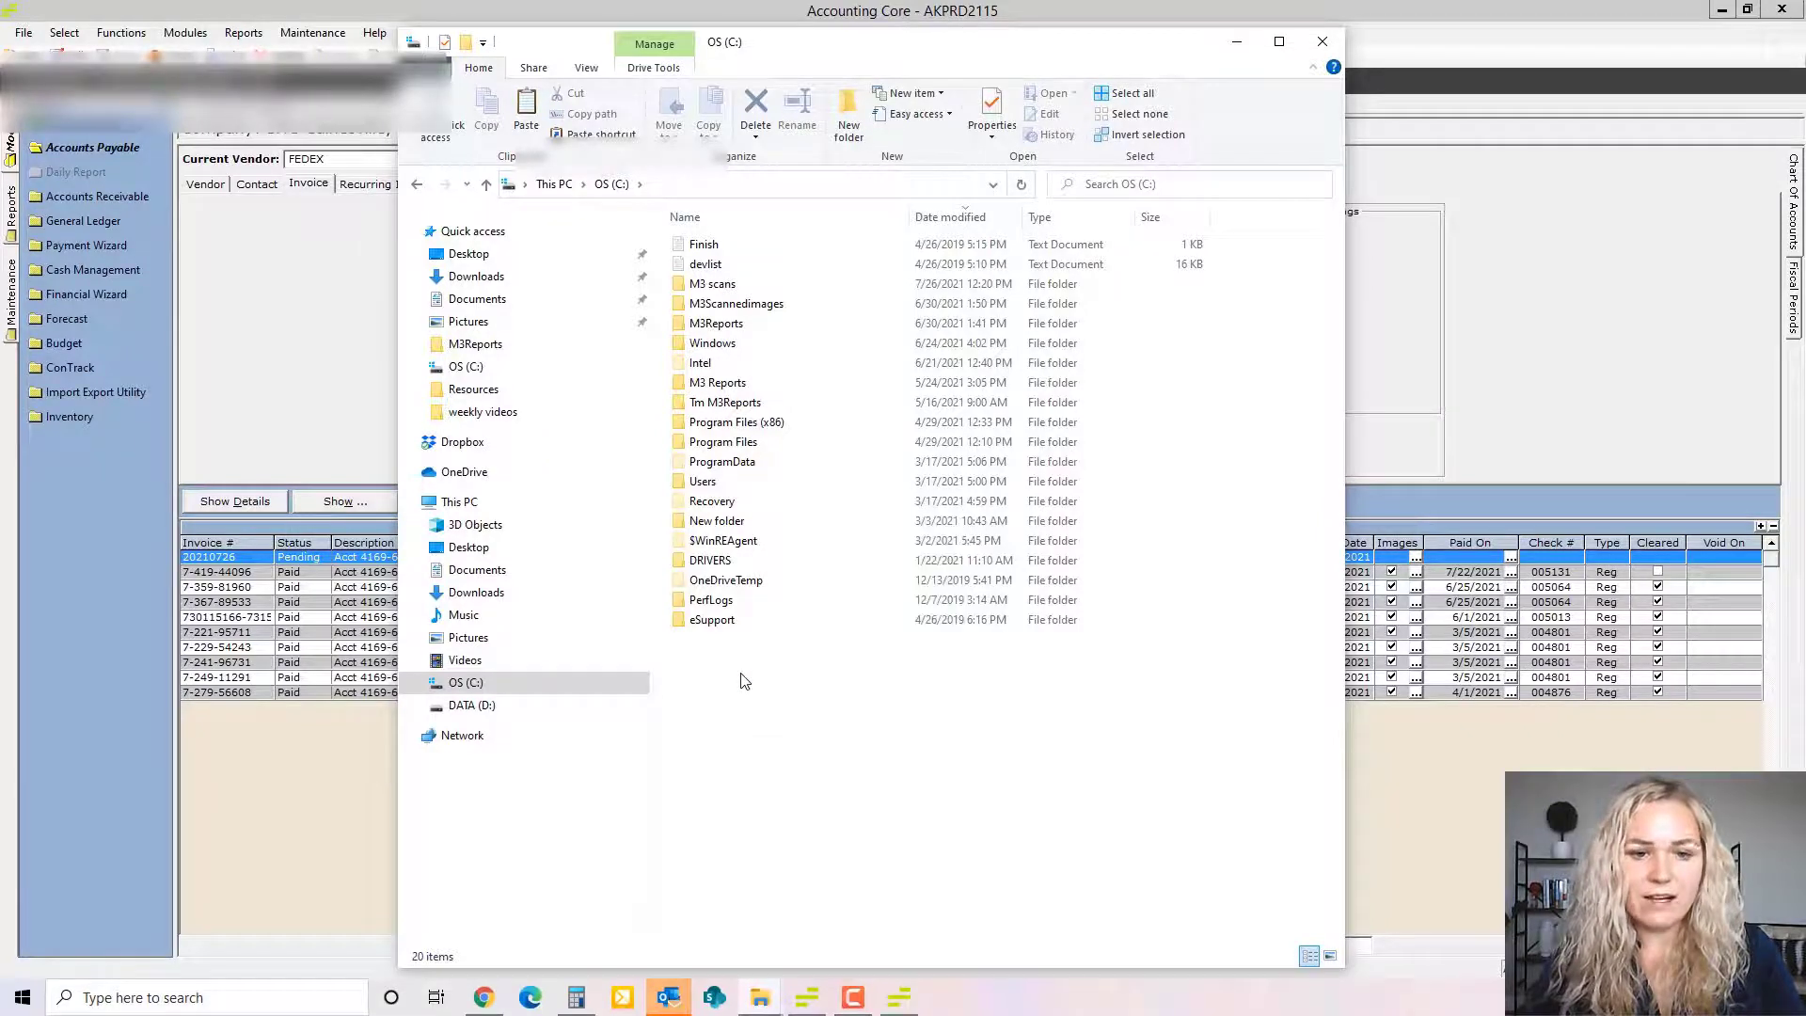
Attach 3360 Past Due-Report.pdf to the invoice and start posting it.
left_click(1236, 41)
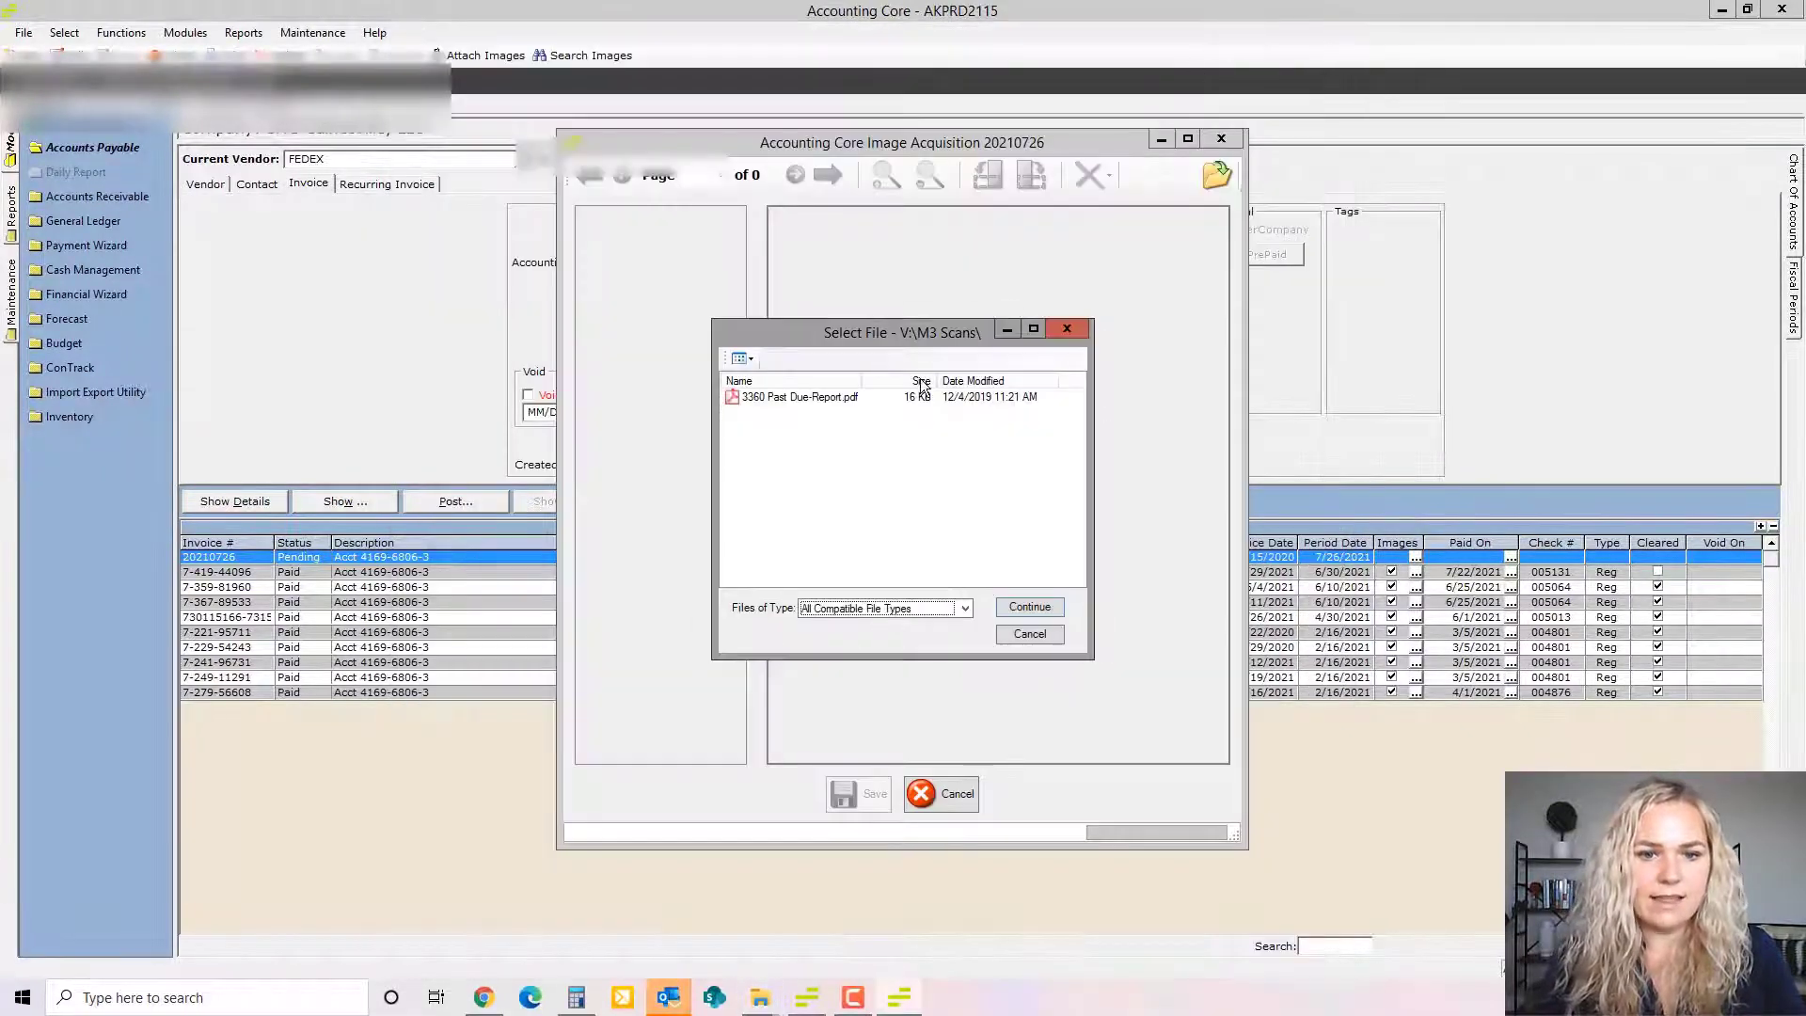
left_click(852, 398)
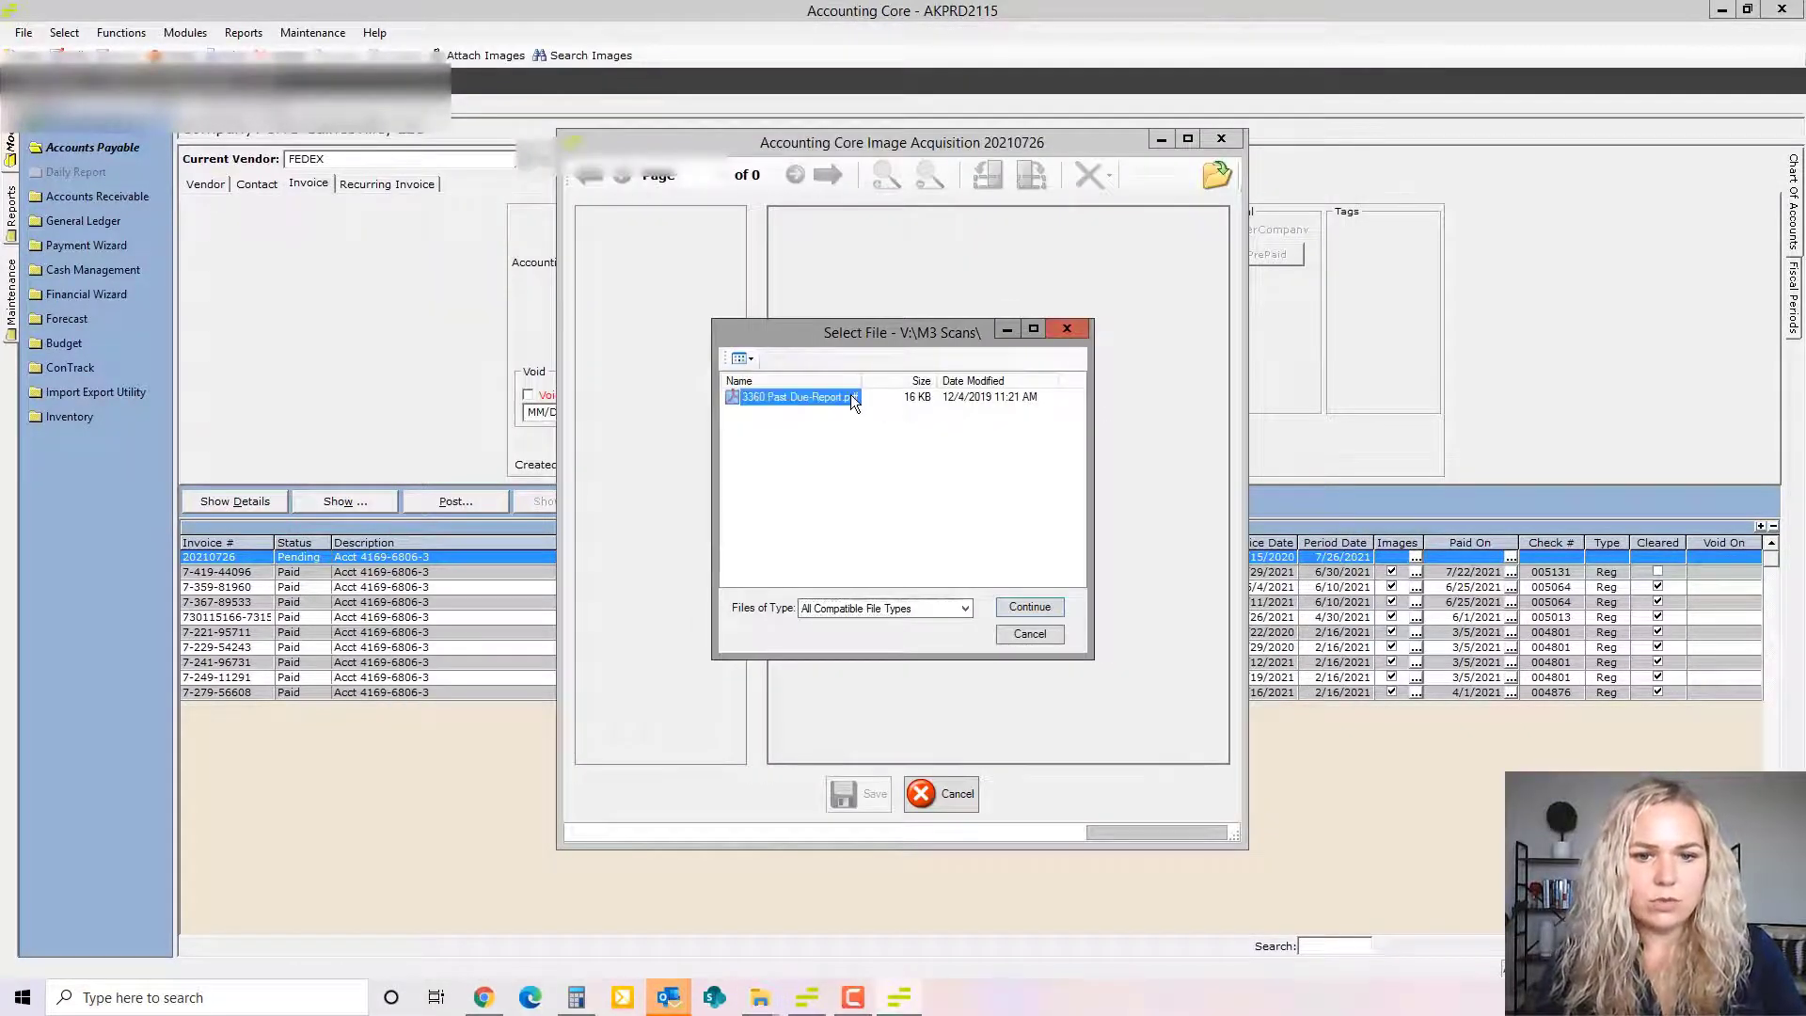
left_click(1049, 612)
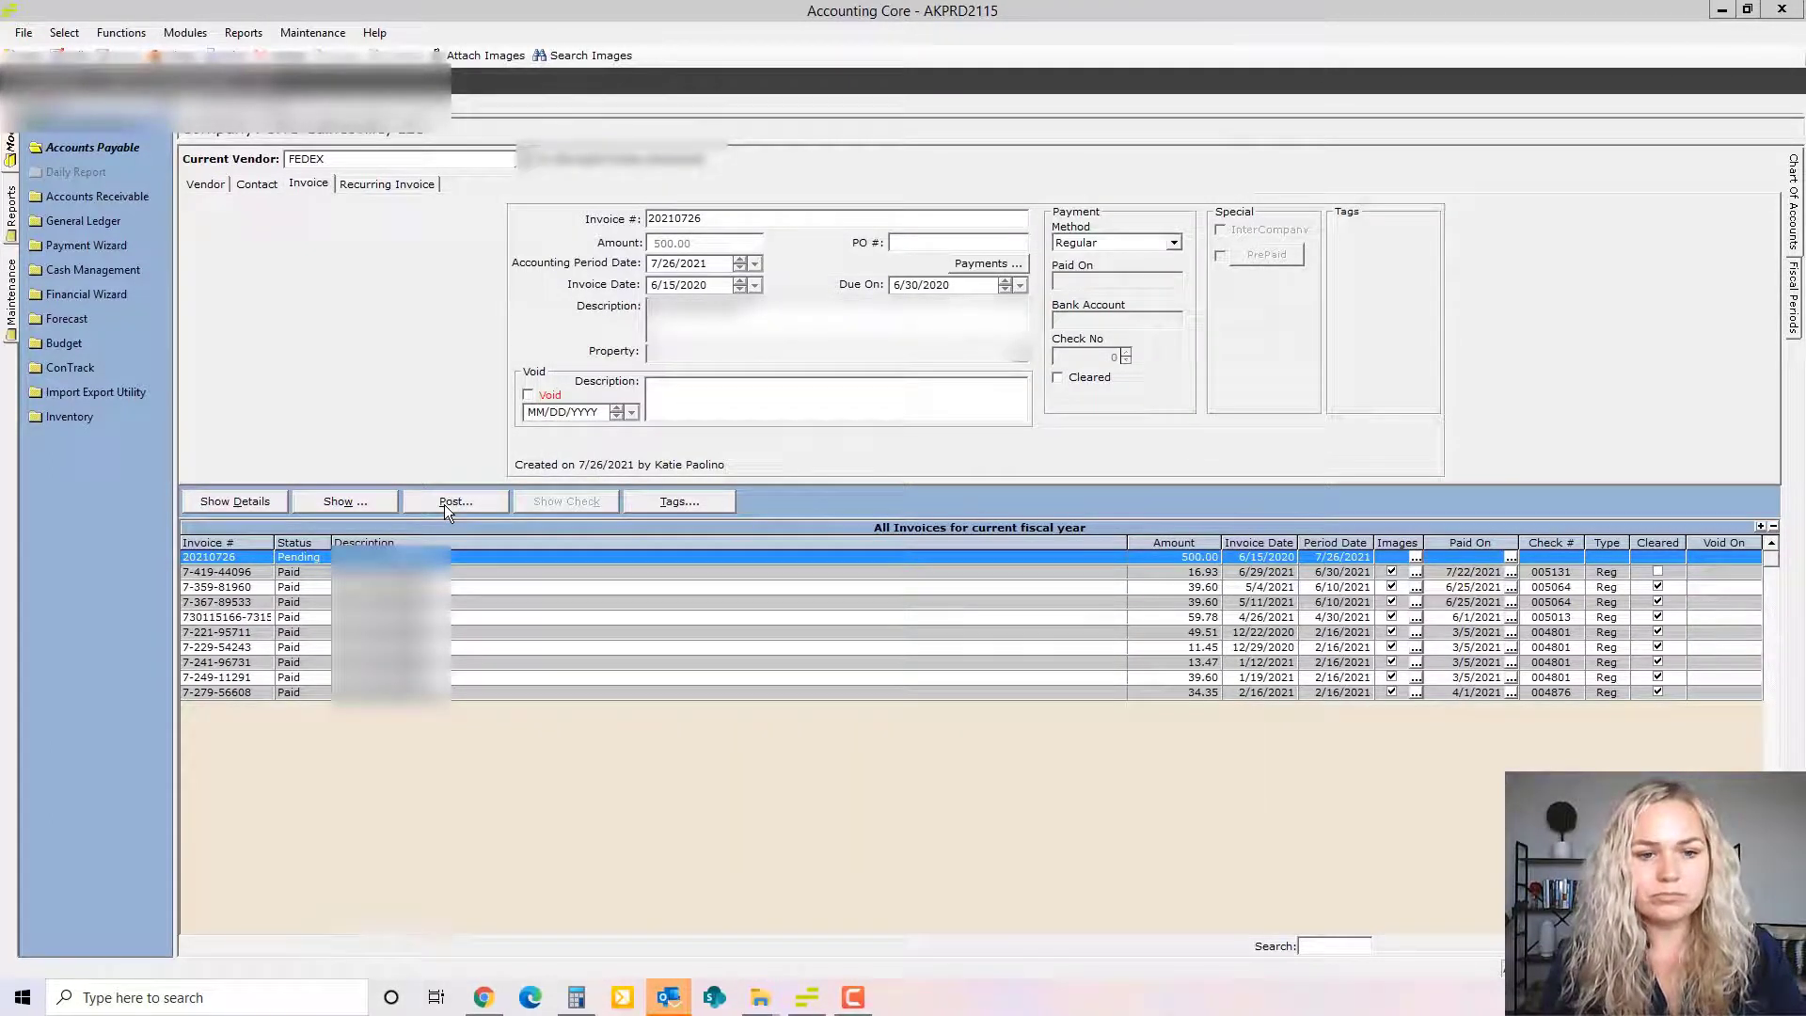
left_click(444, 504)
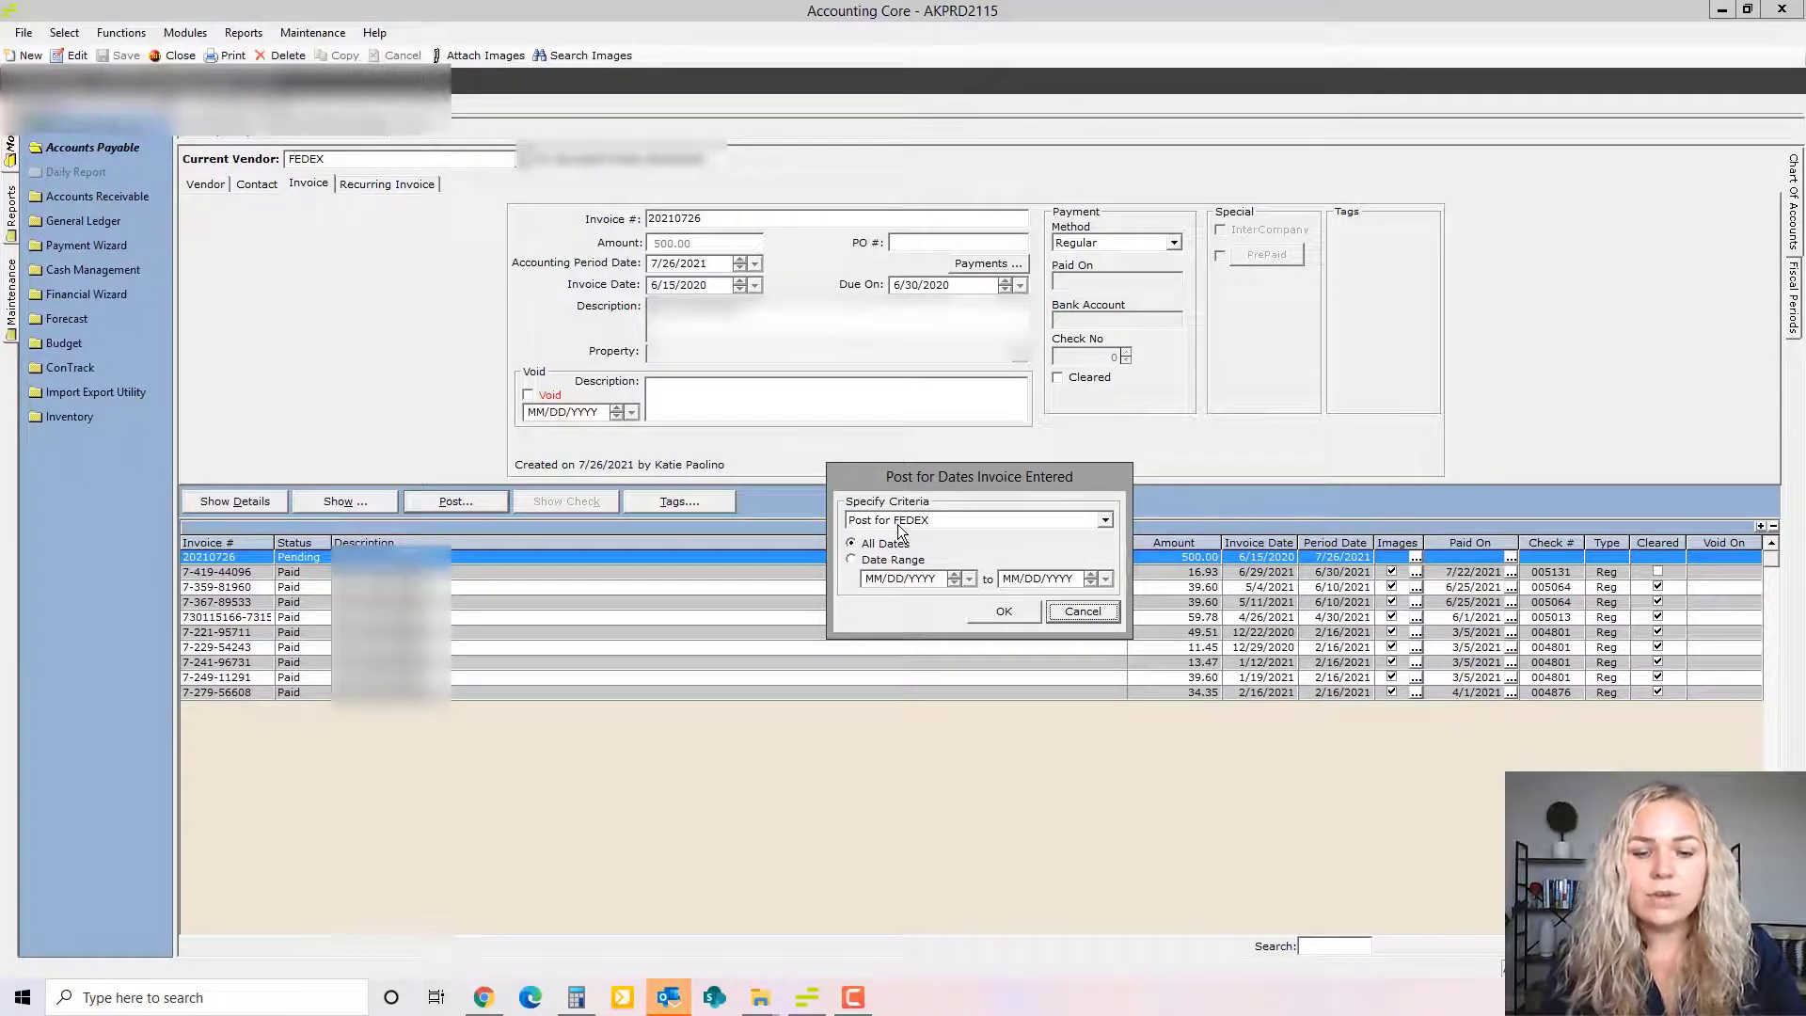
Post for All Vendors, marking FEDEX invoice 20210726 to post to the General Ledger.
left_click(899, 523)
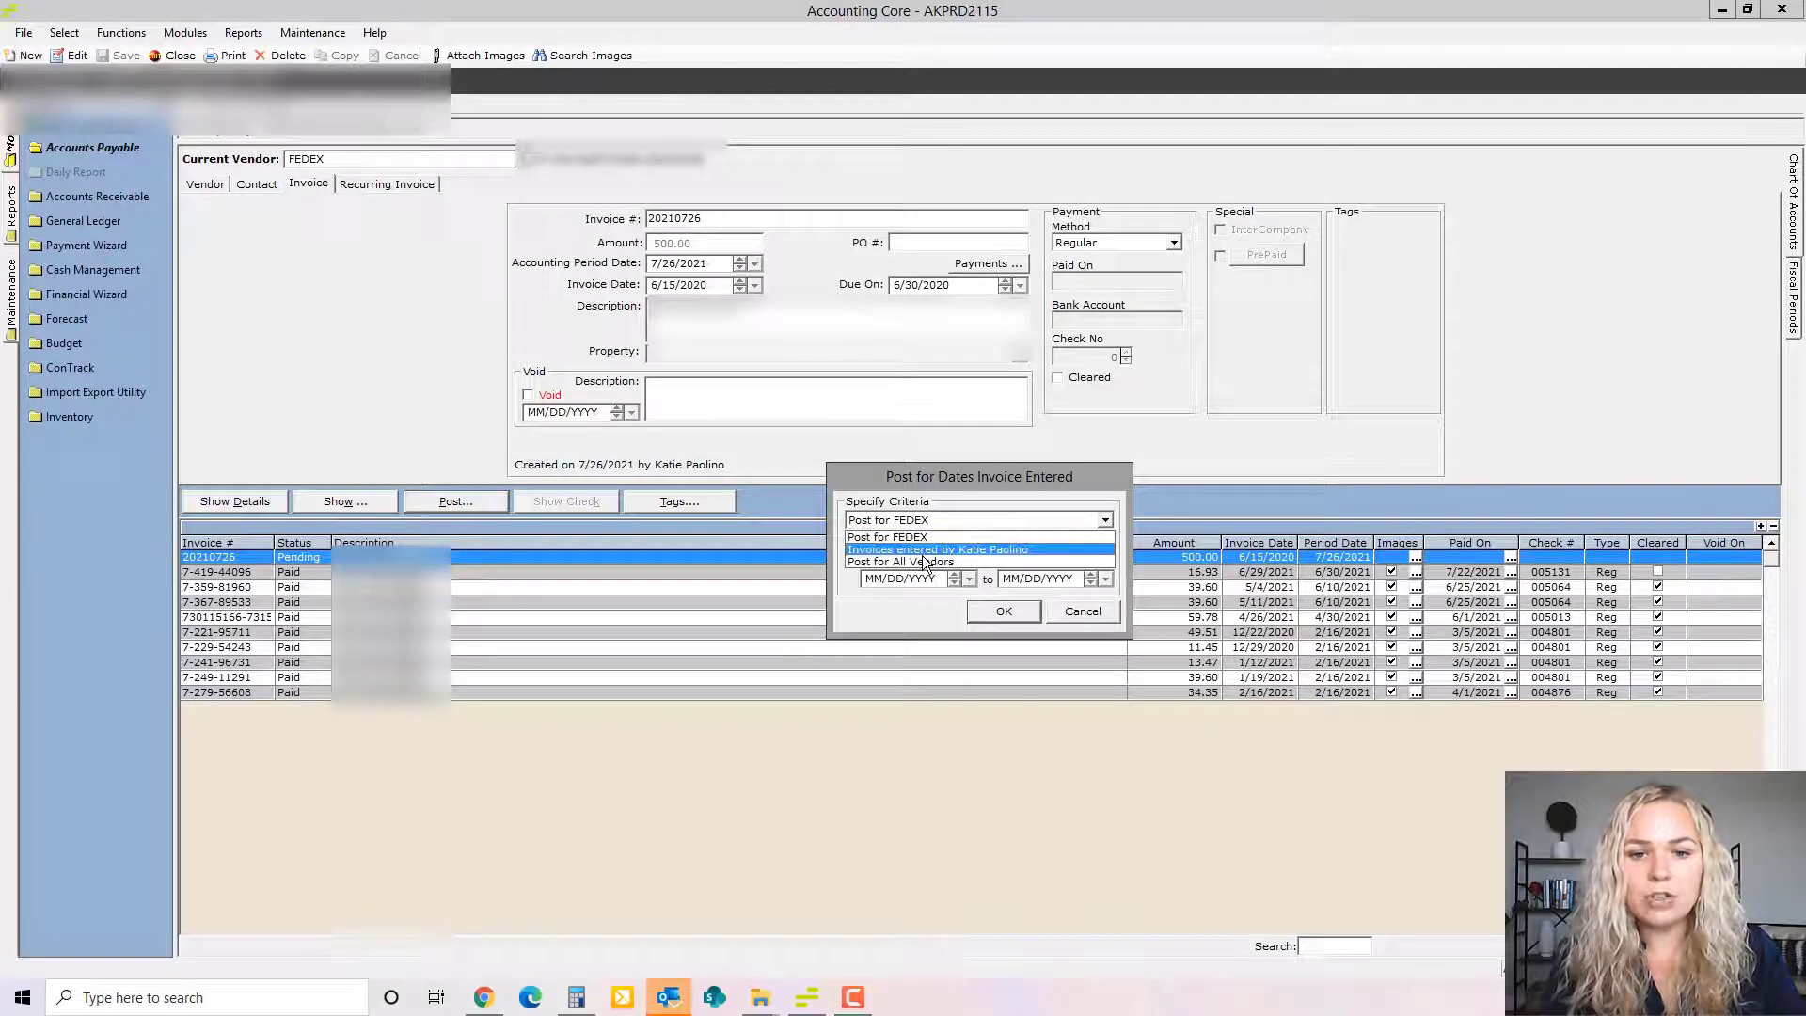
left_click(925, 561)
left_click(995, 618)
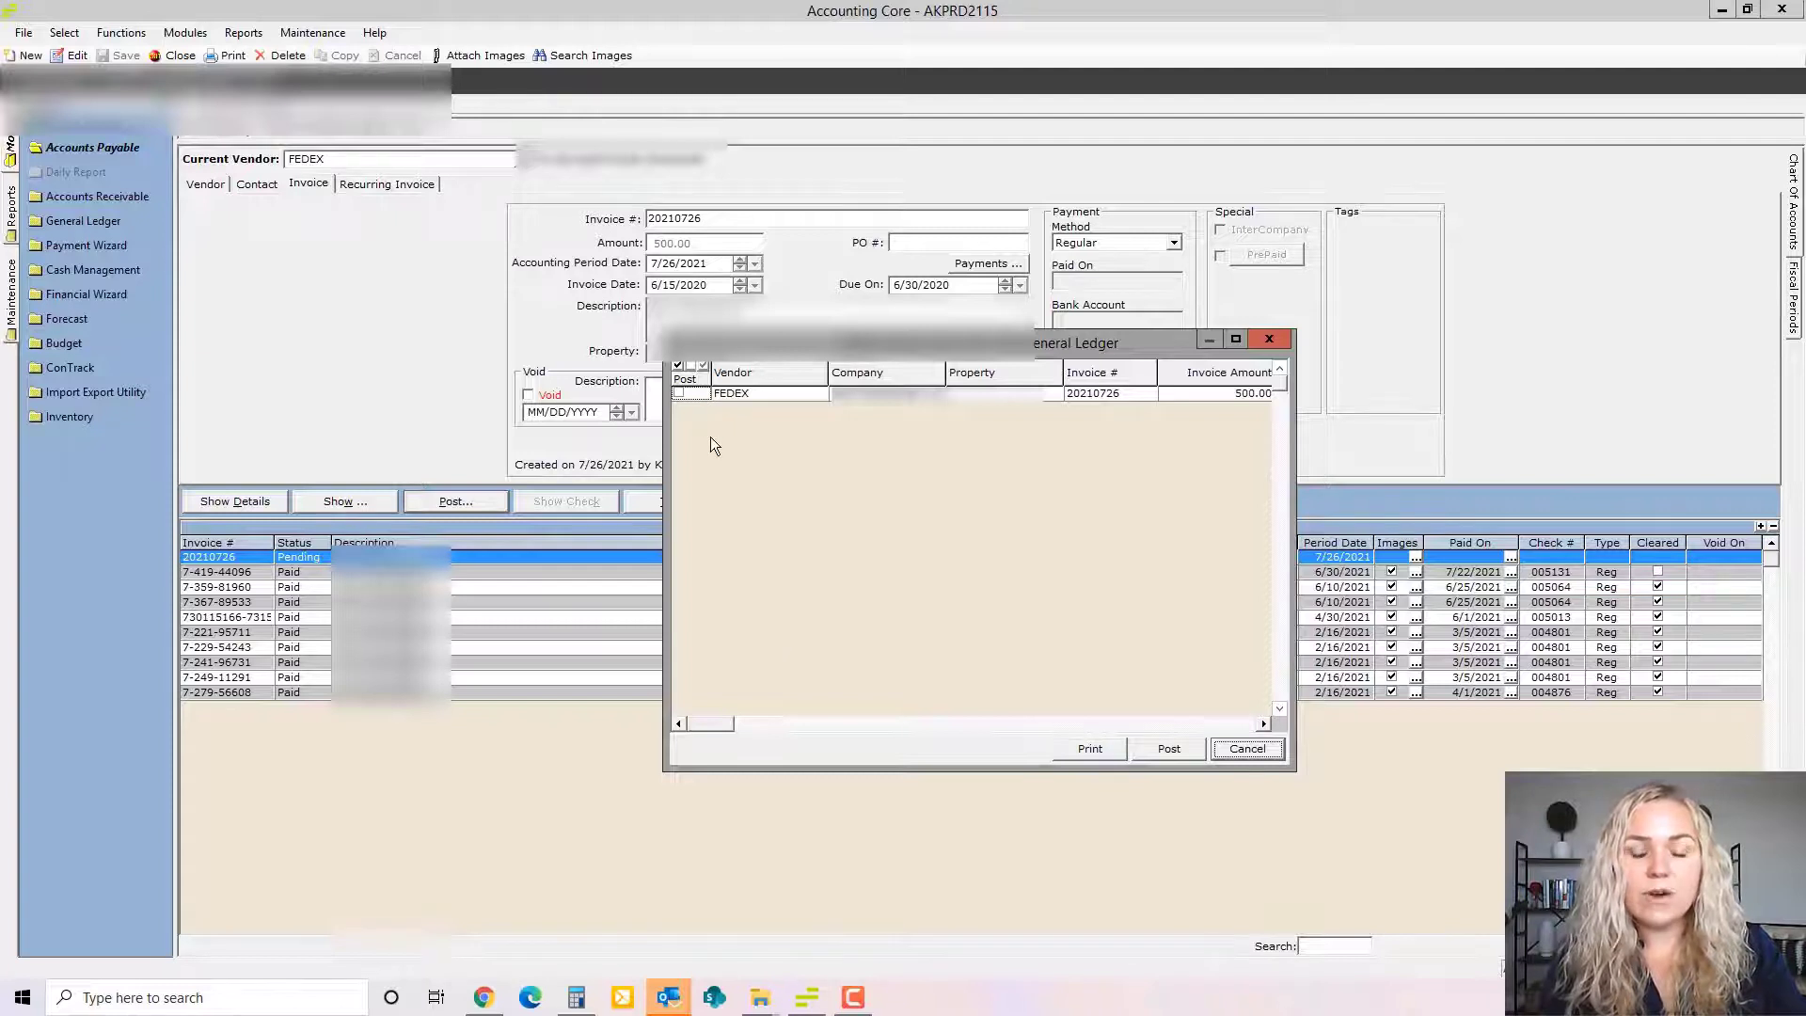
left_click(677, 367)
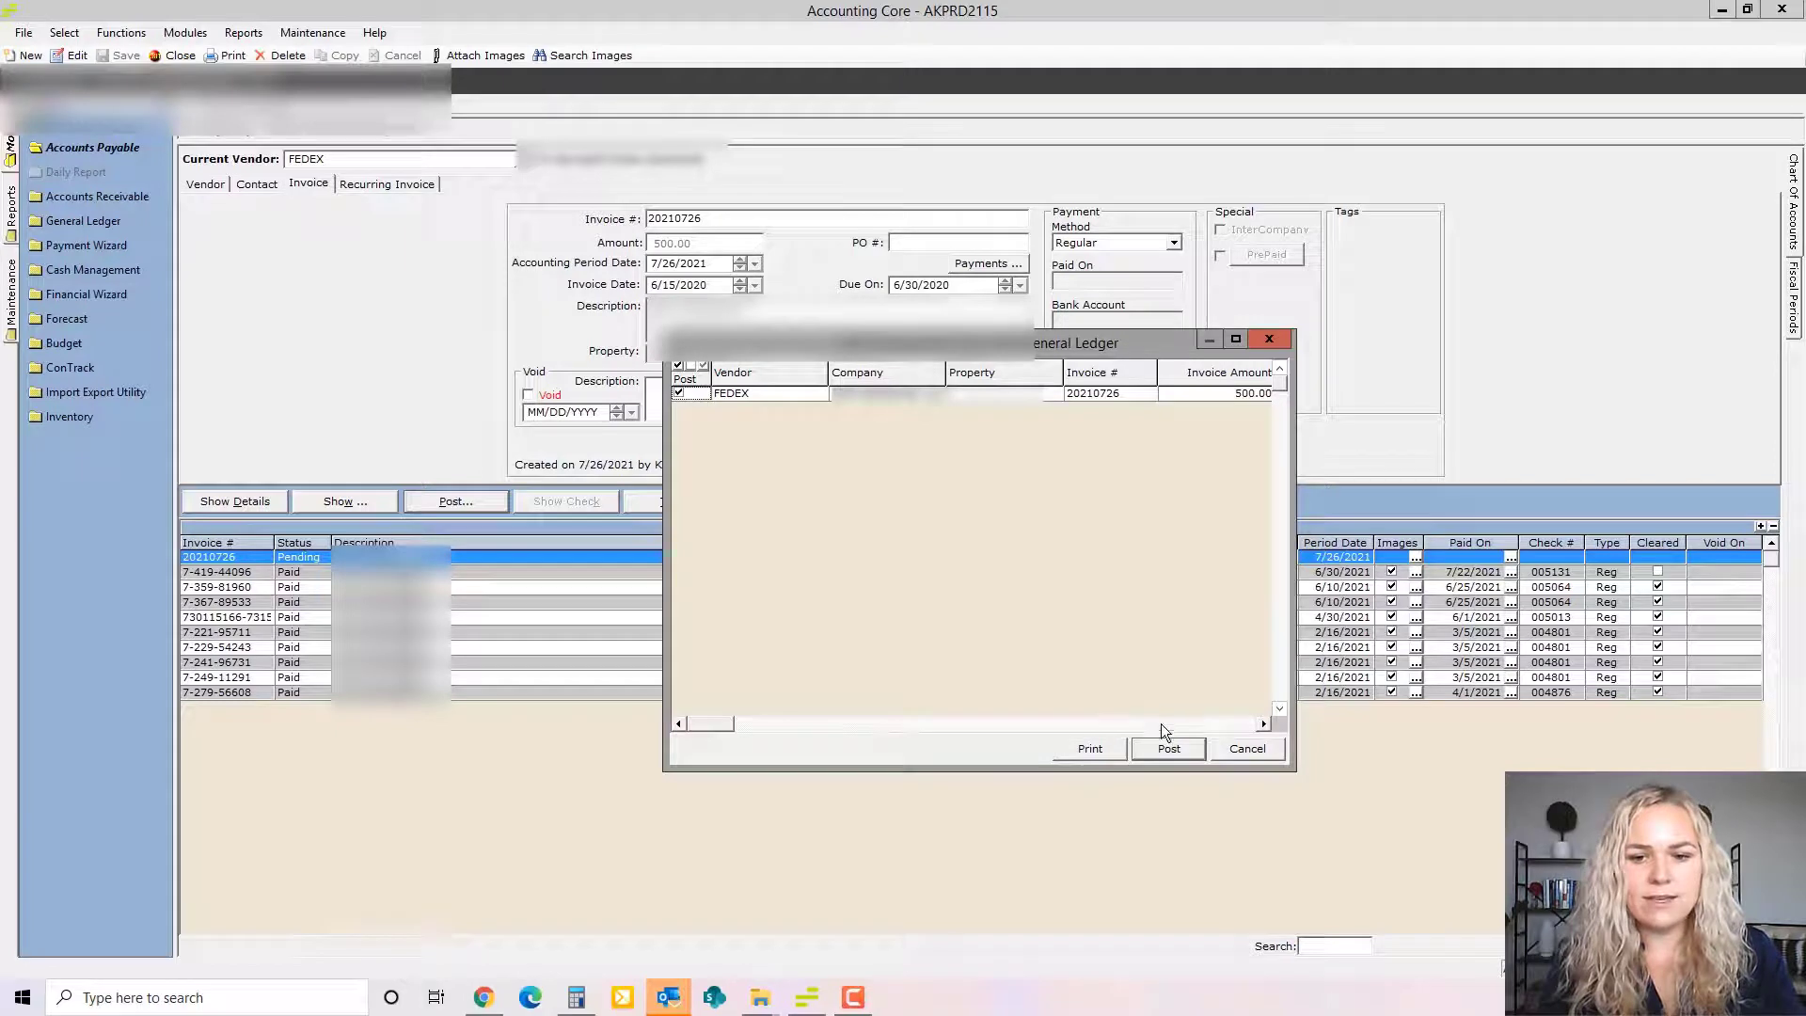
left_click(1166, 750)
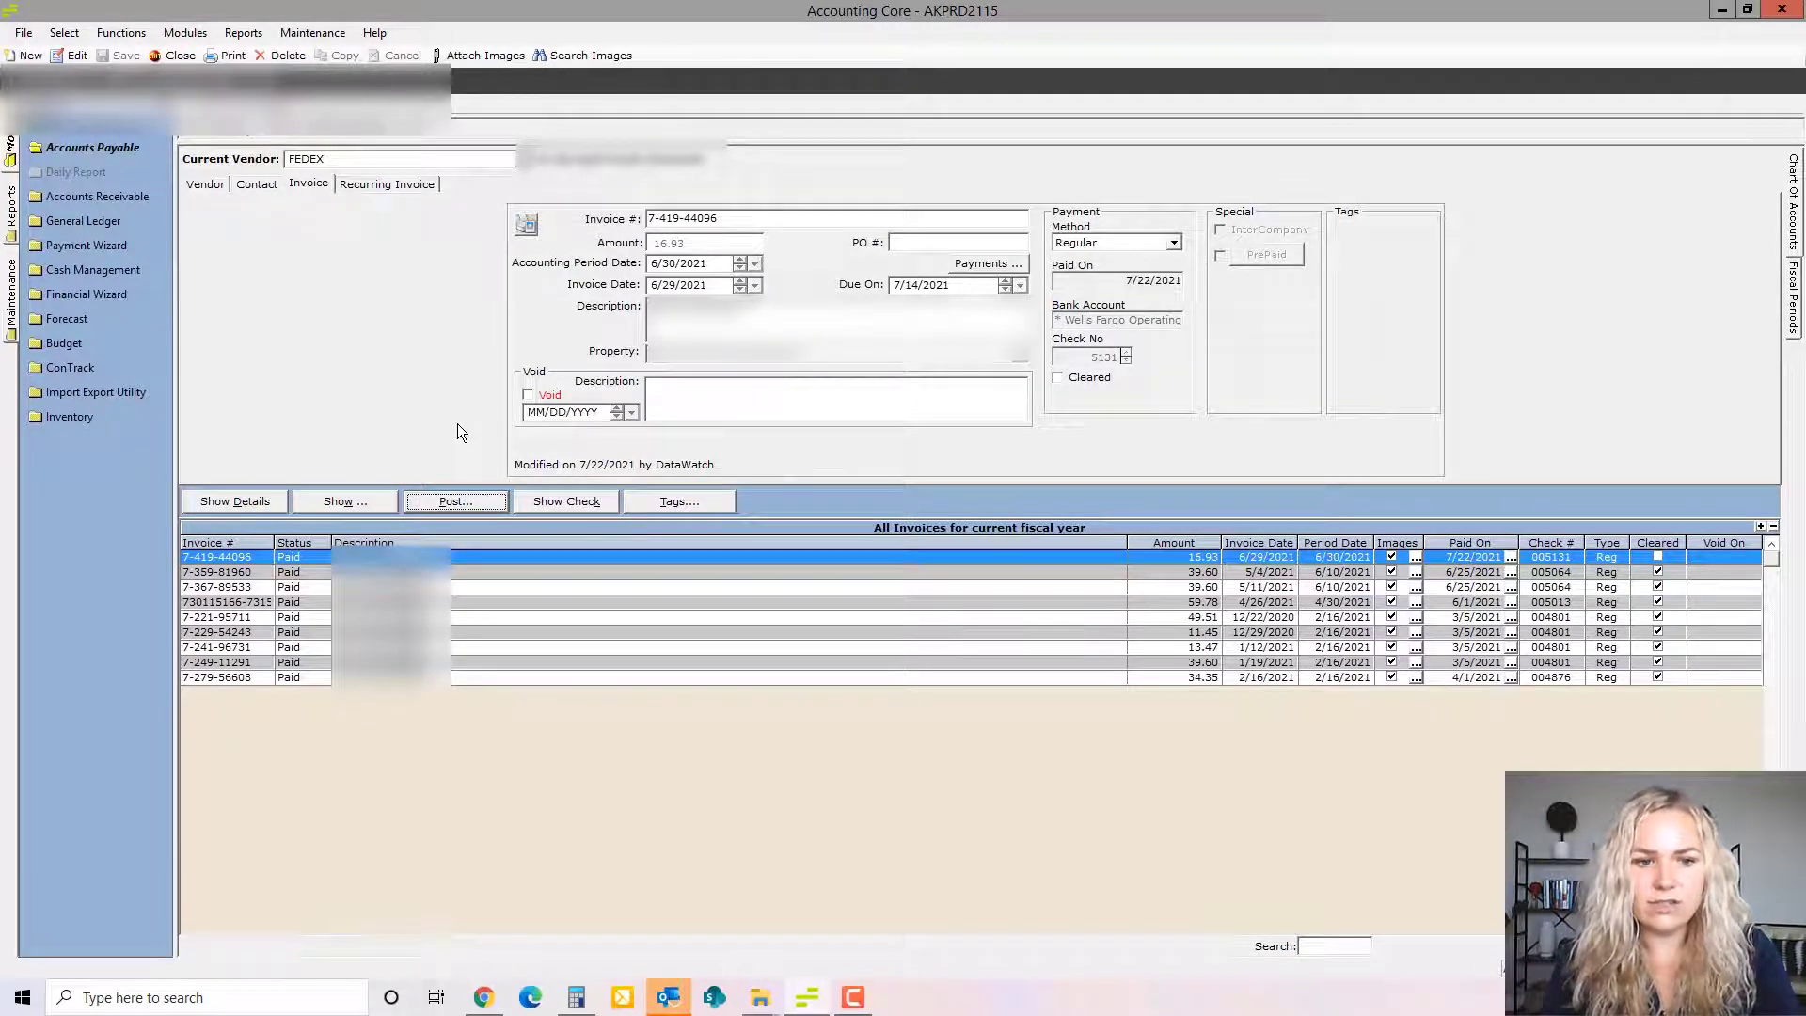
List FEDEX invoices of all statuses and add two earlier fiscal years.
left_click(363, 505)
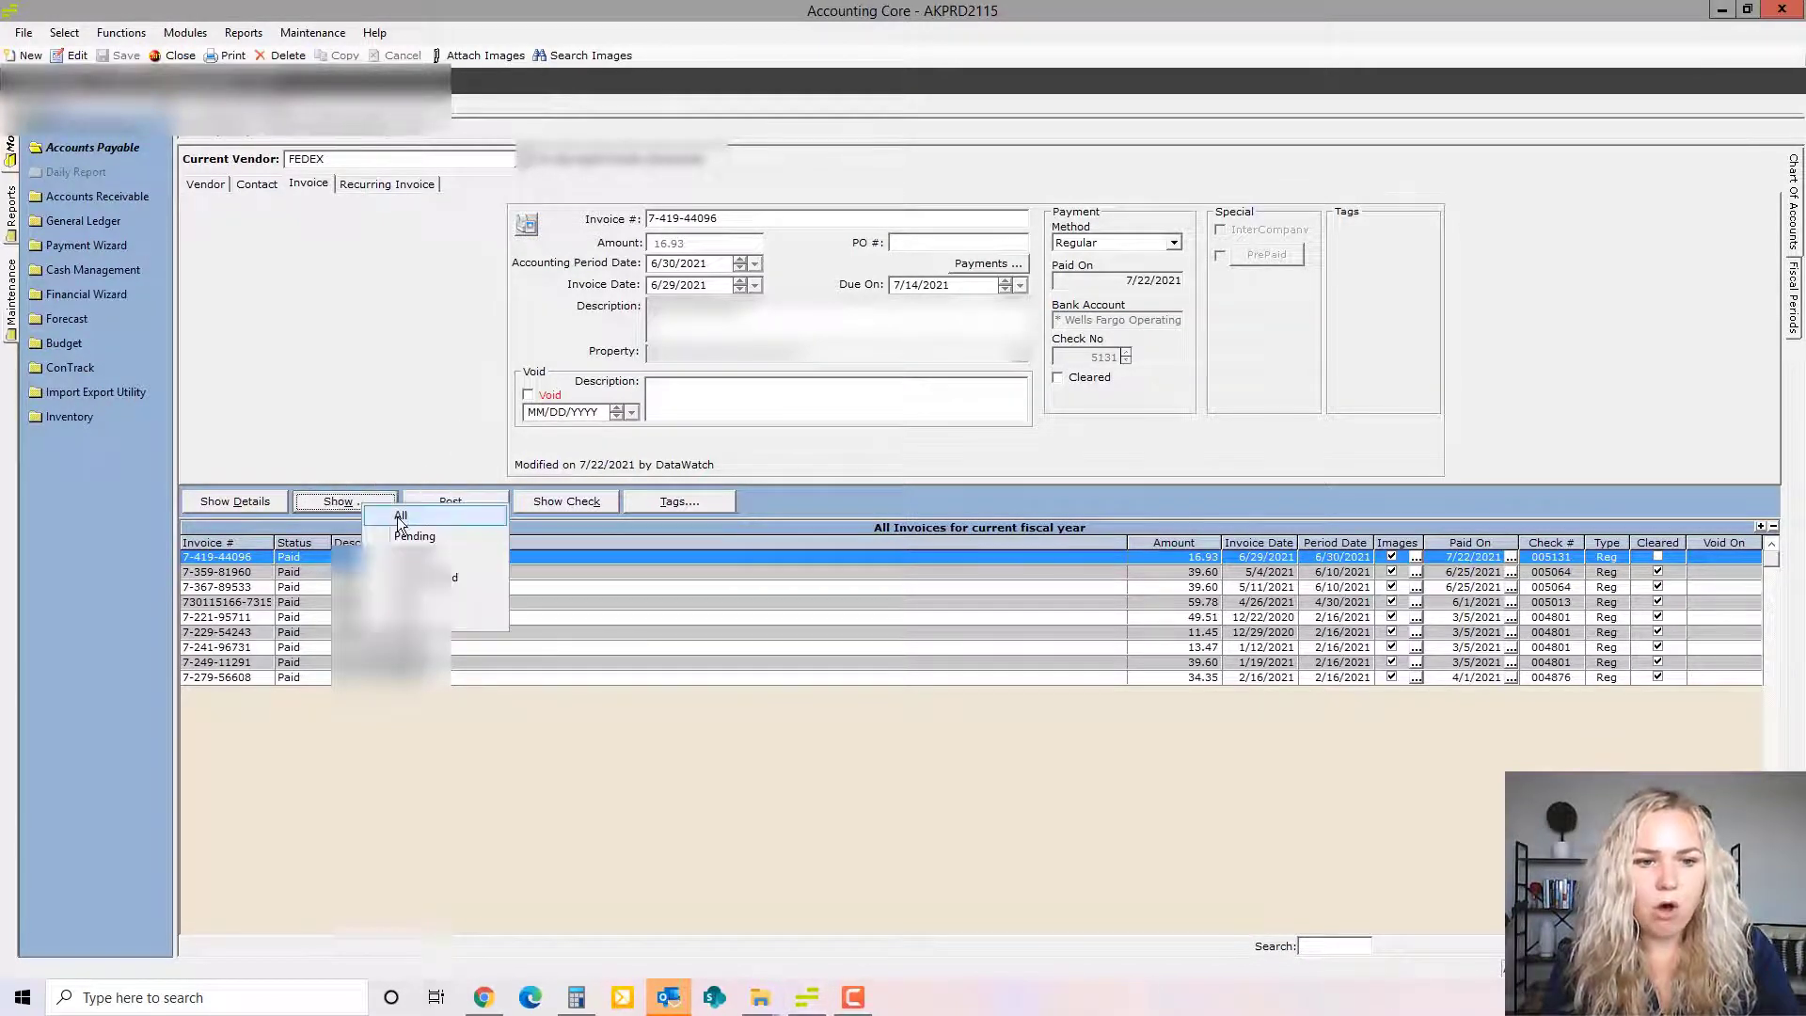
left_click(397, 516)
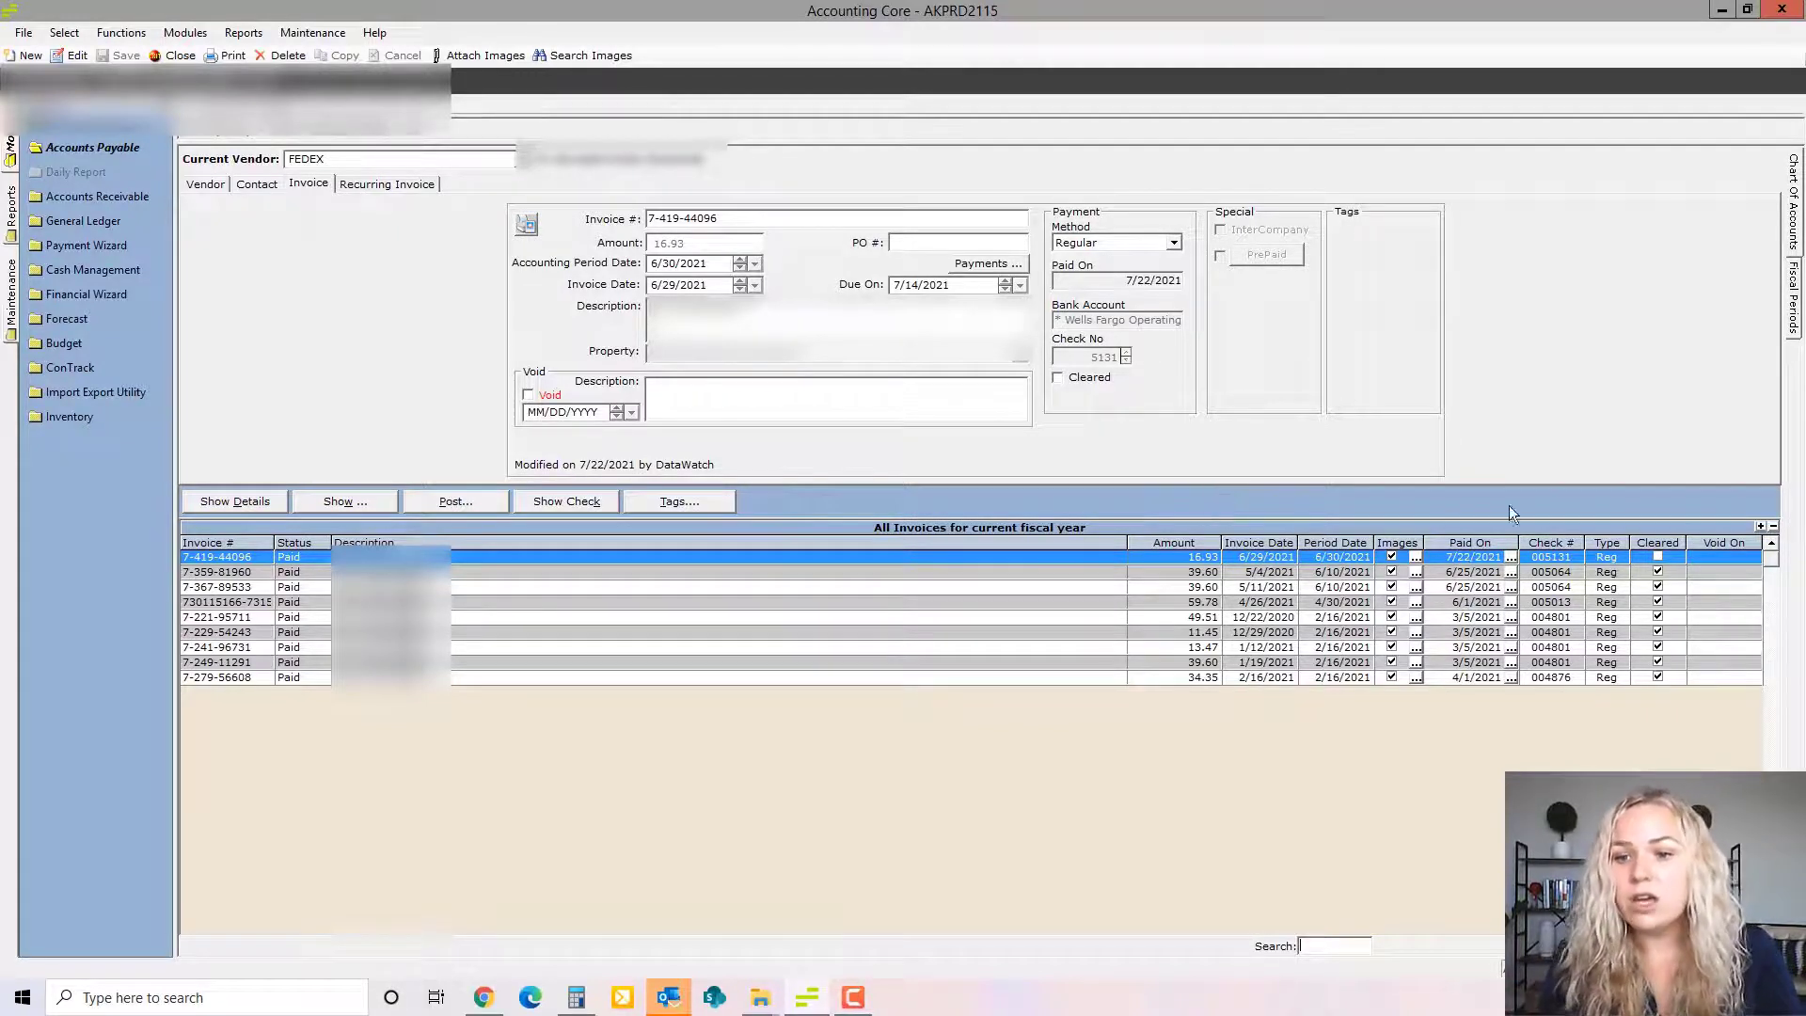
left_click(1762, 527)
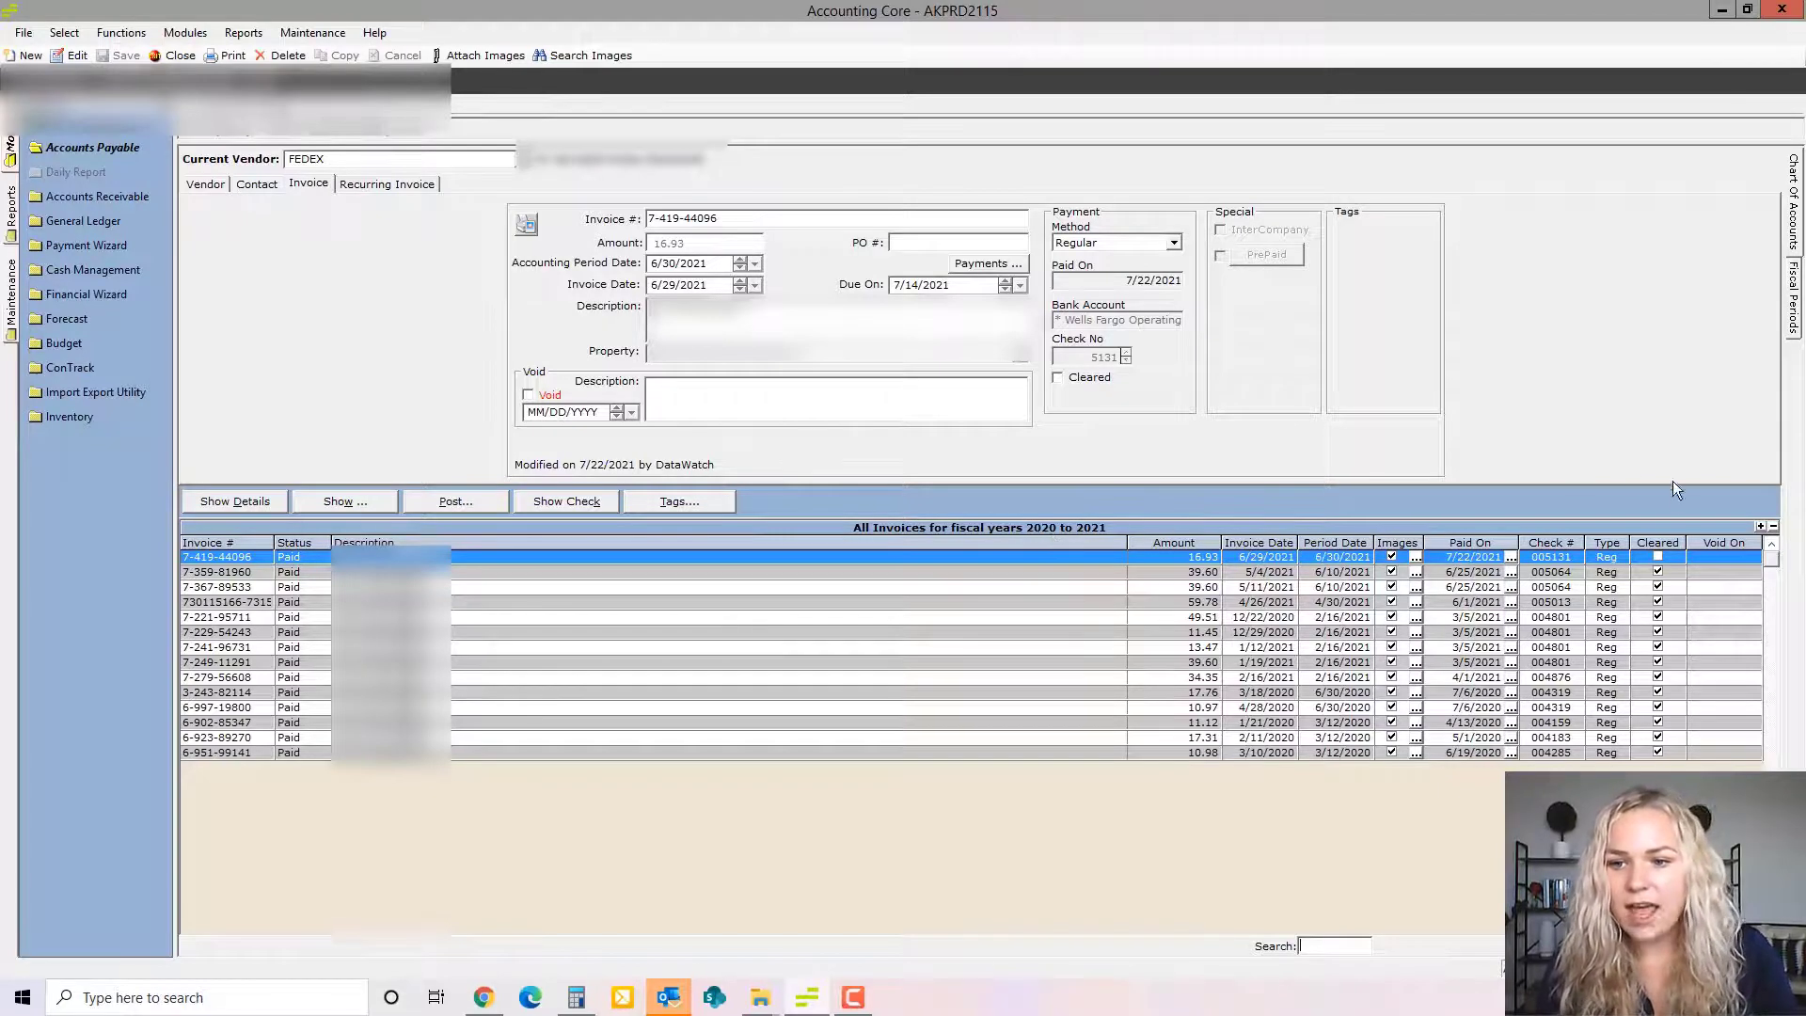
left_click(1759, 527)
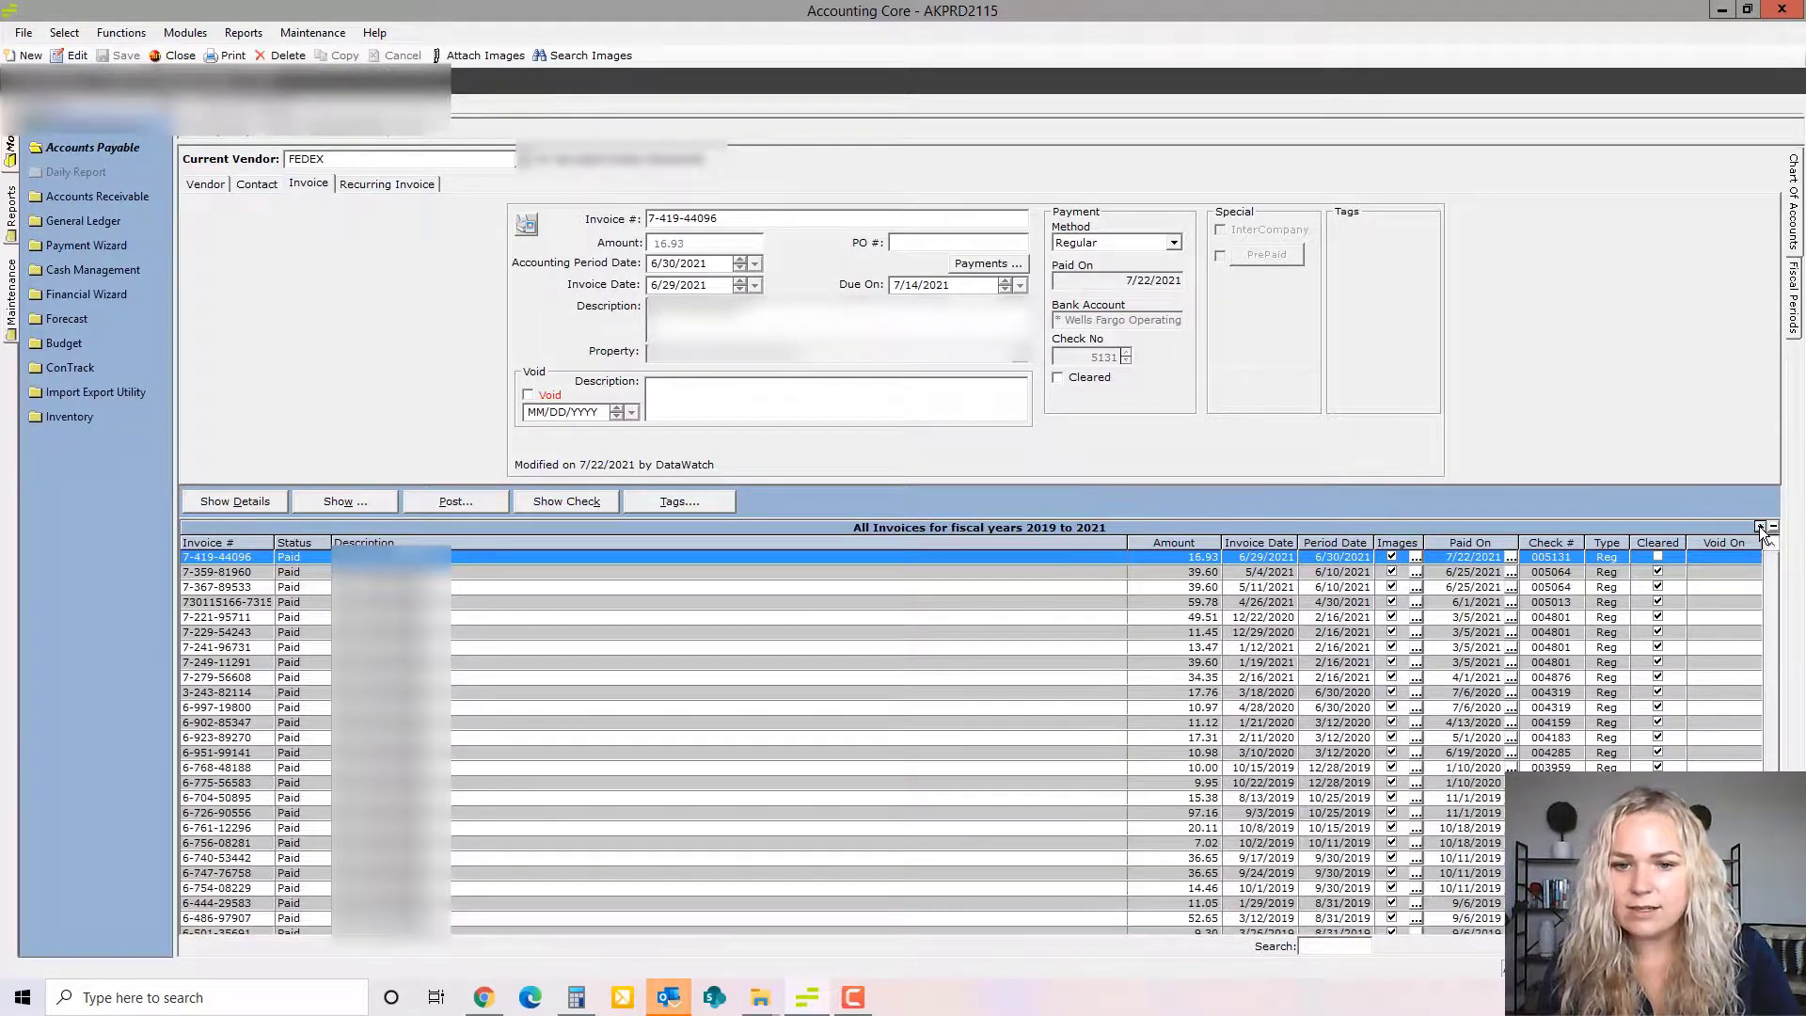